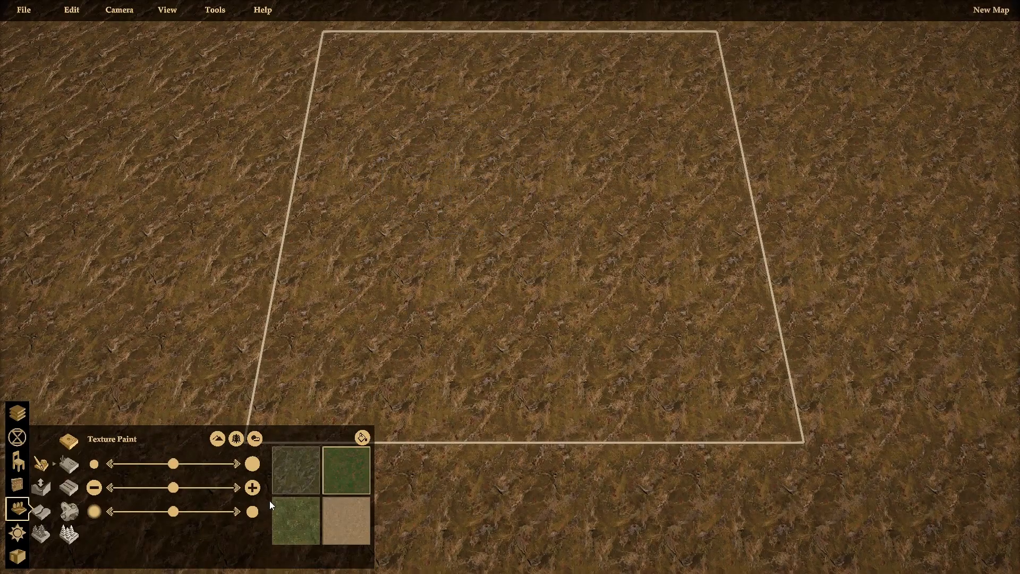
Paint overlapping test patches on the brown terrain with the red-flecked green, mossy grass and light sand textures.
left_click_drag(423, 155, 524, 211)
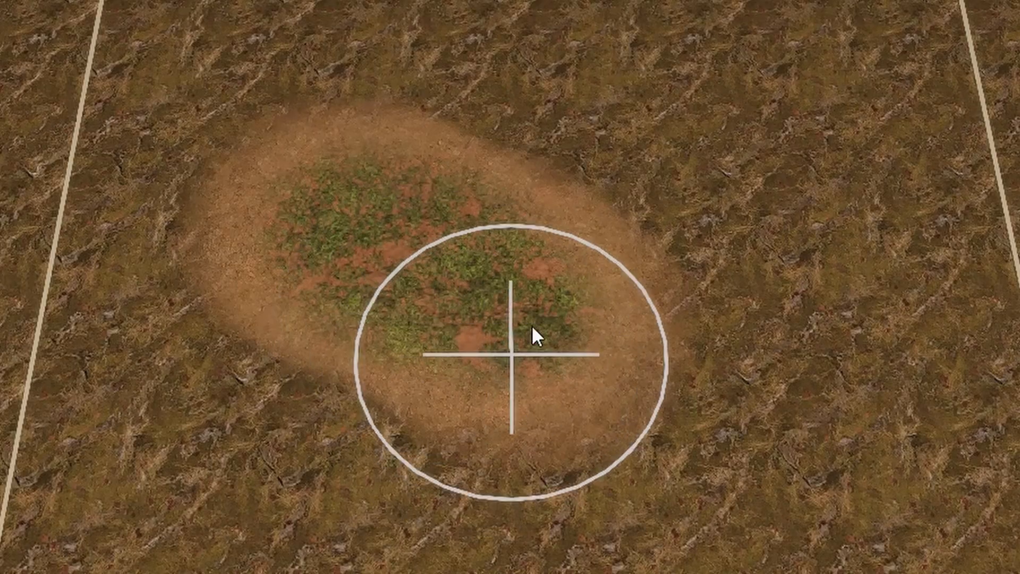
mouse_move(521, 215)
left_mouse_down()
mouse_move(534, 156)
mouse_move(555, 144)
left_mouse_up()
left_click_drag(524, 375, 517, 451)
left_click_drag(372, 429, 381, 470)
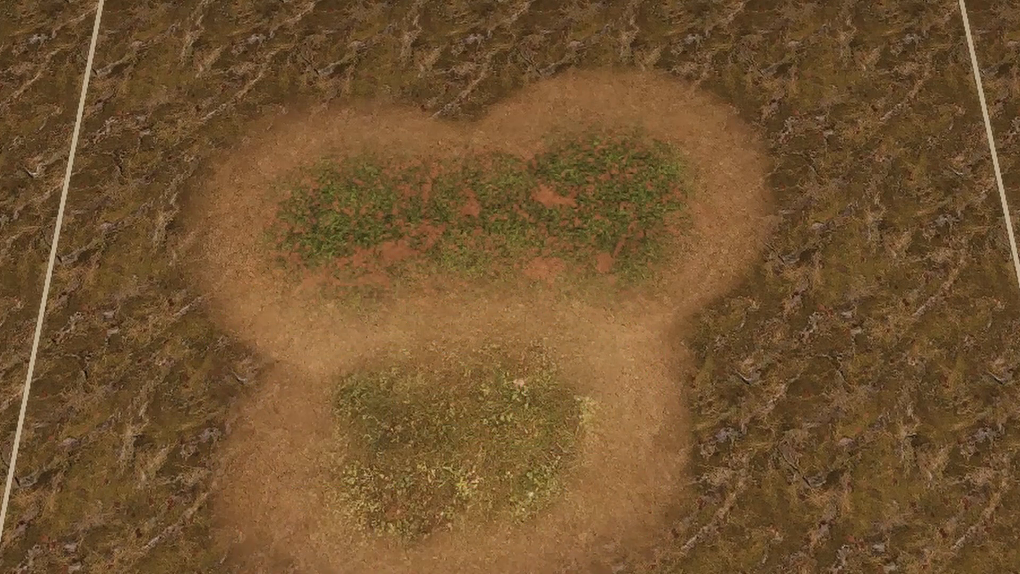
mouse_move(629, 282)
left_mouse_down()
mouse_move(661, 262)
mouse_move(755, 367)
left_mouse_up()
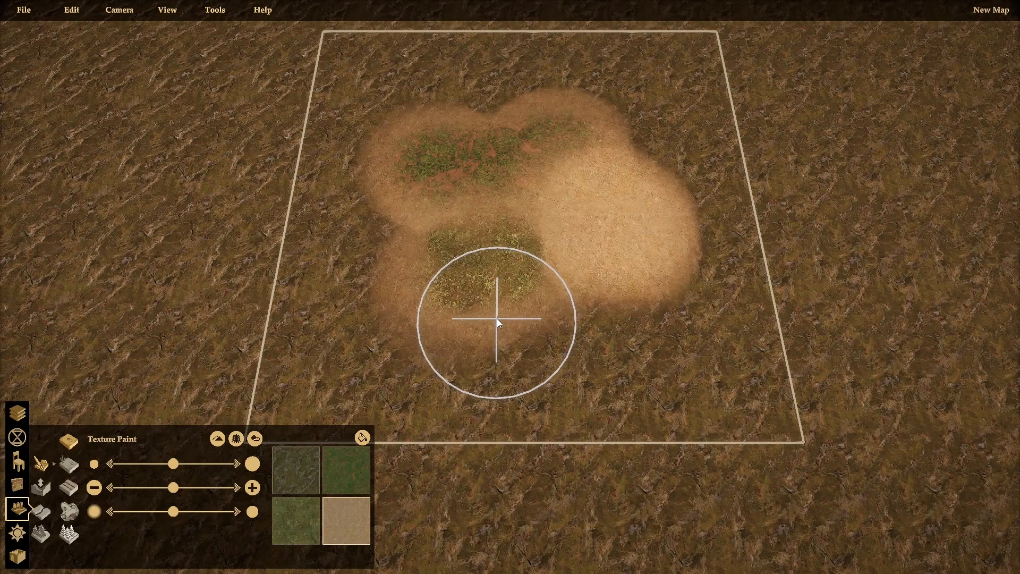
Undo all the grass and sand strokes on the brown terrain.
key("ctrl+z")
key("ctrl+z")
key("ctrl+z")
key("ctrl+z")
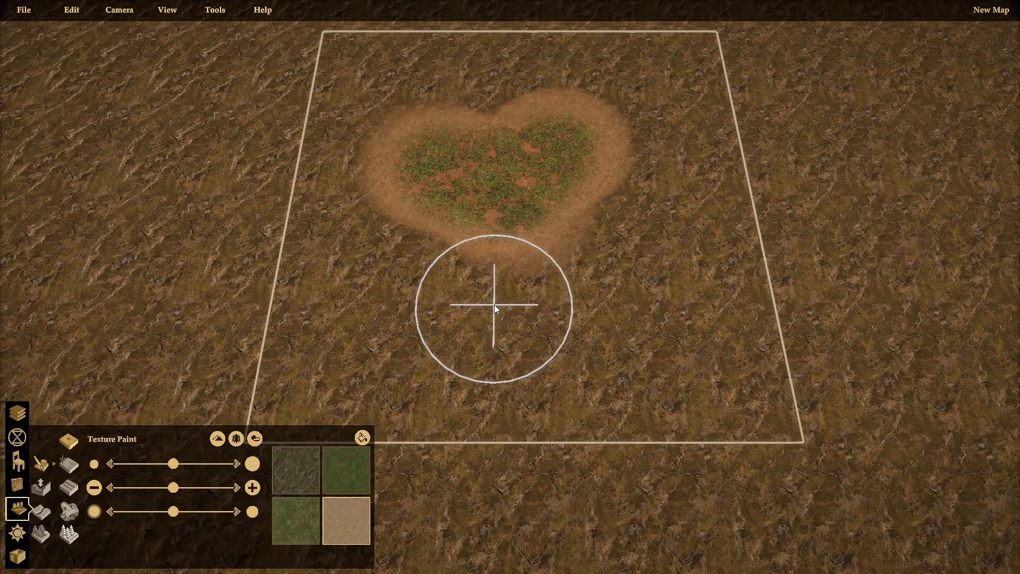
key("ctrl+z")
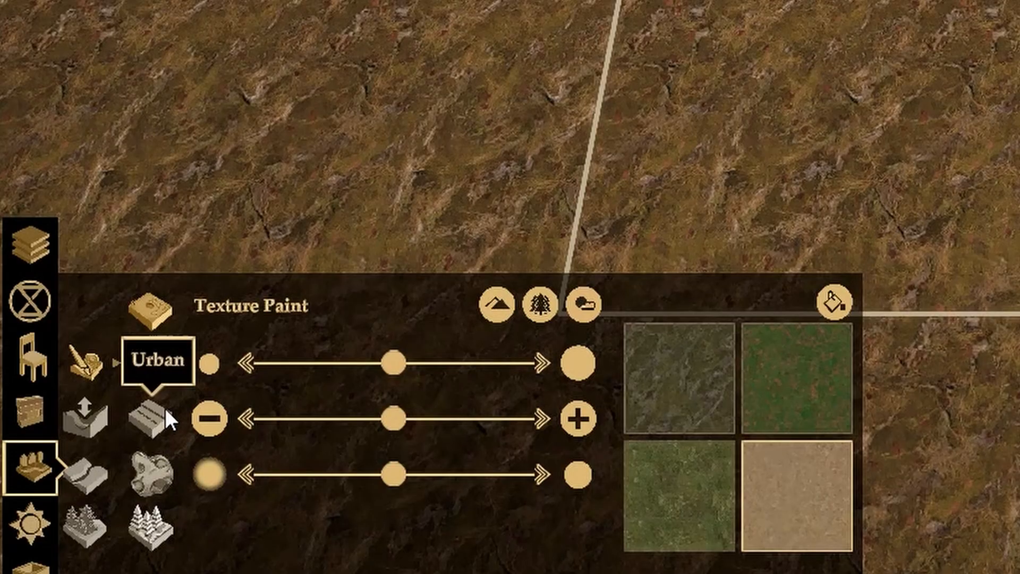
Switch the terrain to the sandy desert biome and paint a dark red patch in the upper middle of the map.
left_click(149, 376)
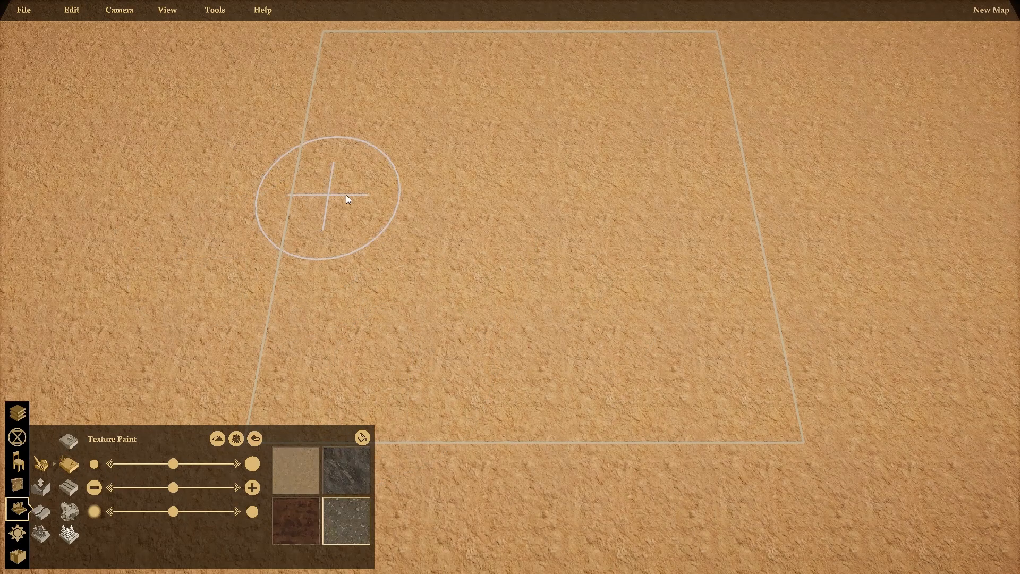
left_click(297, 526)
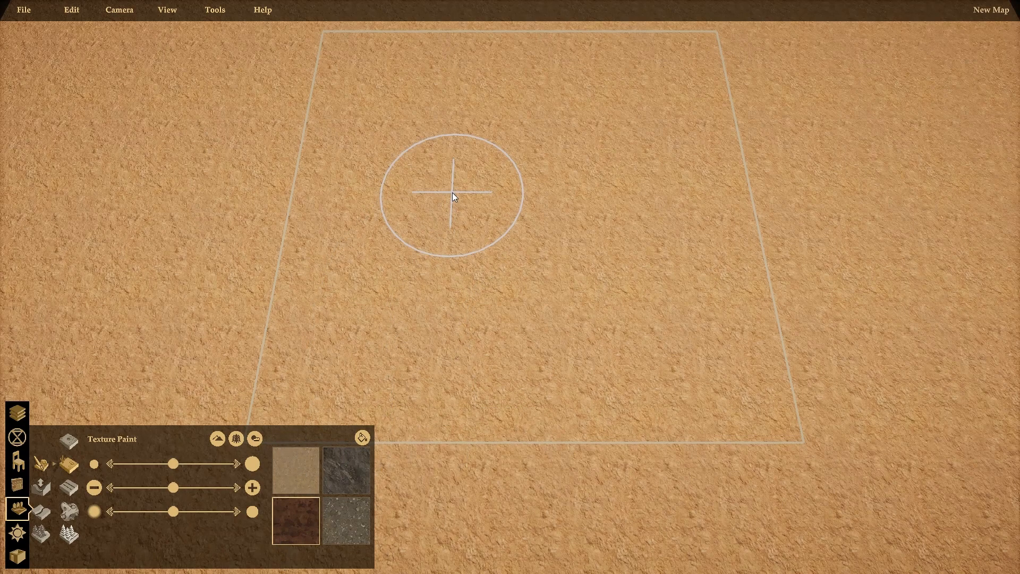
left_click_drag(450, 196, 541, 273)
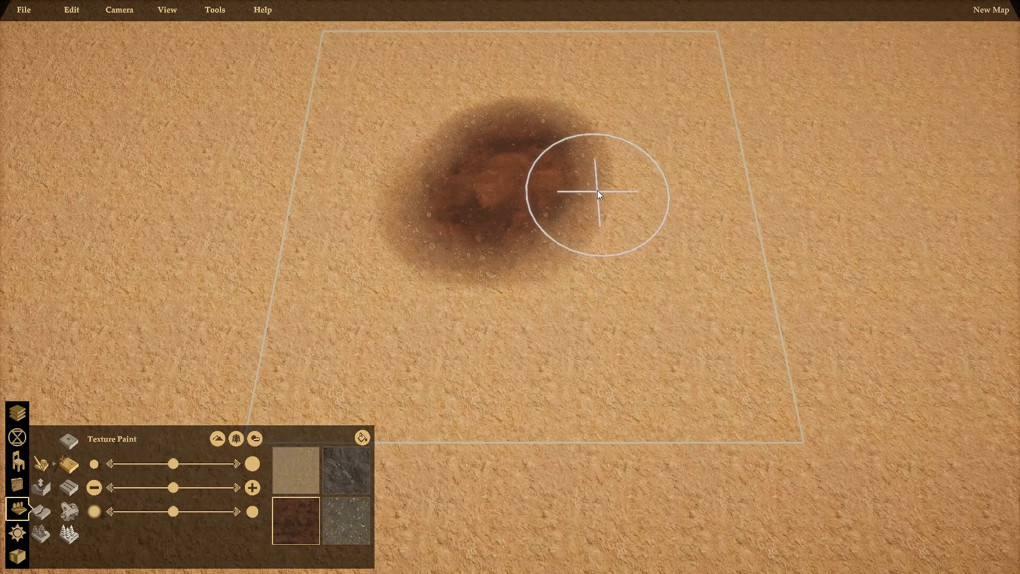
Paint light sand over the lower part of the red patch and add speckled grey gravel across the middle of the map.
left_click(310, 477)
mouse_move(460, 301)
left_mouse_down()
mouse_move(487, 264)
mouse_move(588, 264)
mouse_move(502, 301)
mouse_move(397, 200)
mouse_move(422, 257)
mouse_move(472, 292)
mouse_move(457, 324)
left_mouse_up()
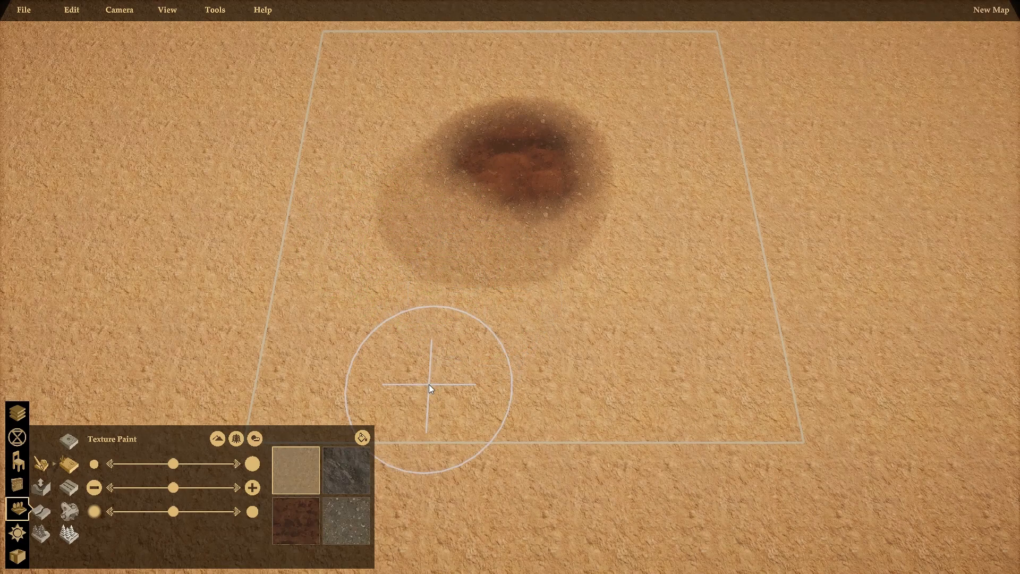
left_click(343, 526)
mouse_move(478, 243)
left_mouse_down()
mouse_move(599, 257)
mouse_move(597, 287)
mouse_move(446, 266)
mouse_move(465, 277)
left_mouse_up()
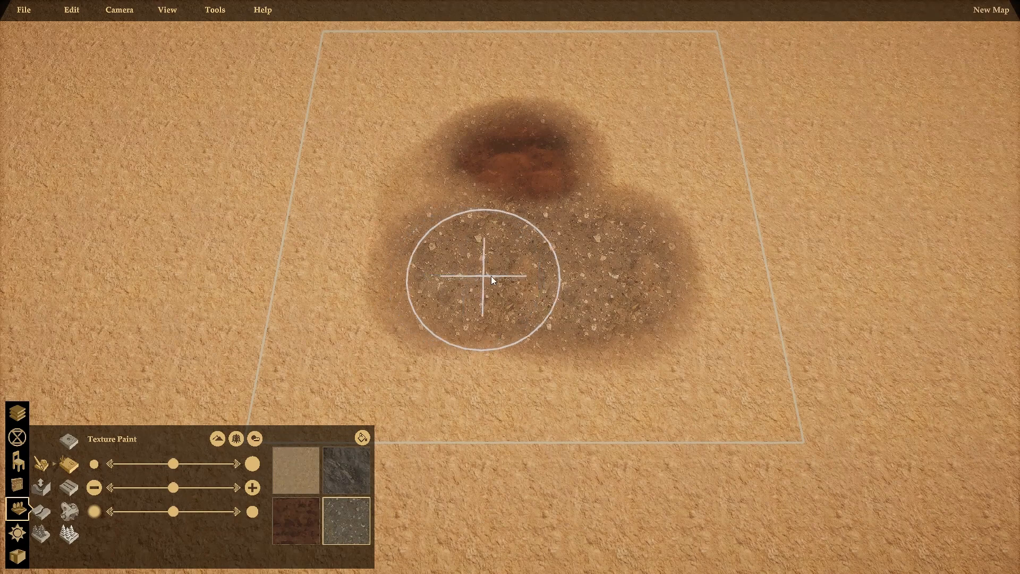
mouse_move(600, 240)
left_mouse_down()
mouse_move(638, 219)
mouse_move(622, 224)
mouse_move(592, 296)
mouse_move(484, 319)
left_mouse_up()
Undo the red, sand and gravel strokes on the desert terrain.
key("ctrl+z")
key("ctrl+z")
key("ctrl+z")
key("ctrl+z")
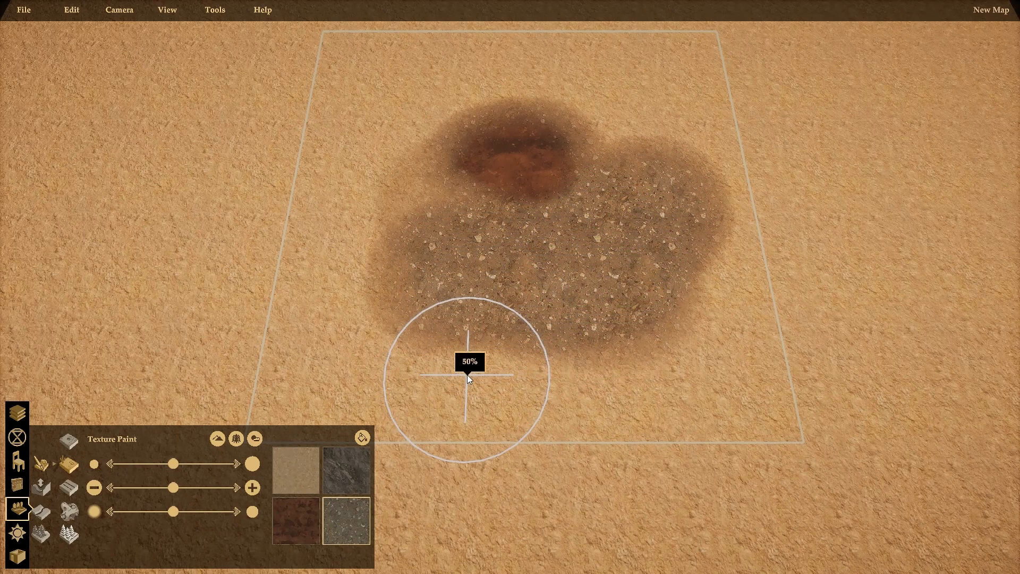
key("ctrl+z")
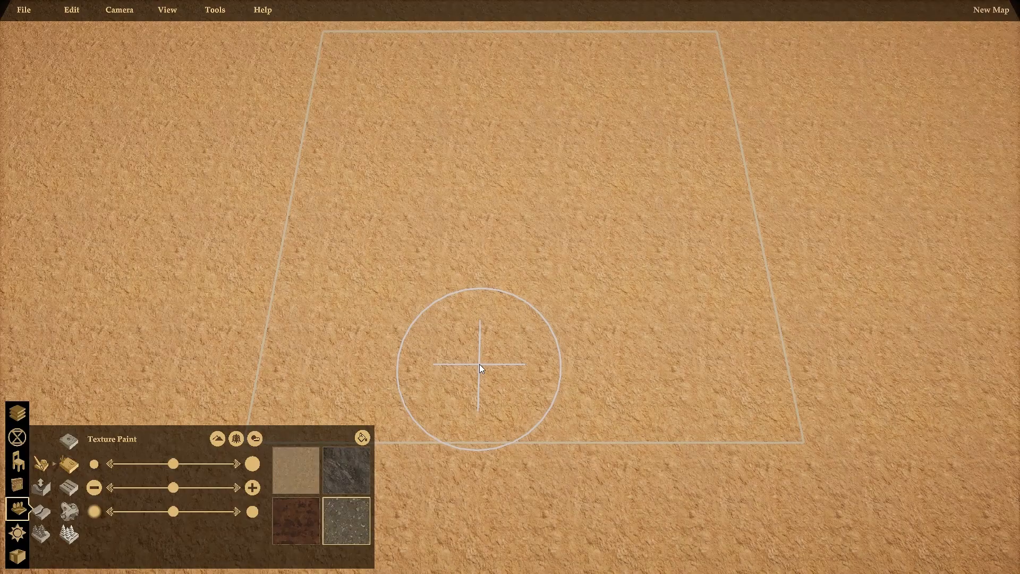
Switch the terrain to the Urban biome and test the dark rock and plain grey textures on the upper half of the map.
left_click(70, 487)
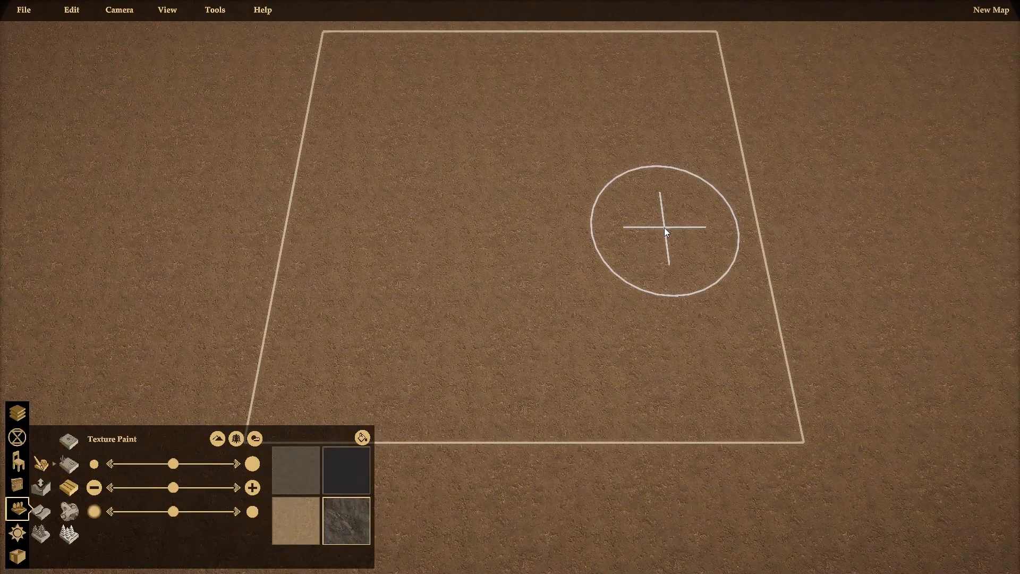
mouse_move(557, 164)
left_mouse_down()
mouse_move(479, 150)
mouse_move(606, 229)
left_mouse_up()
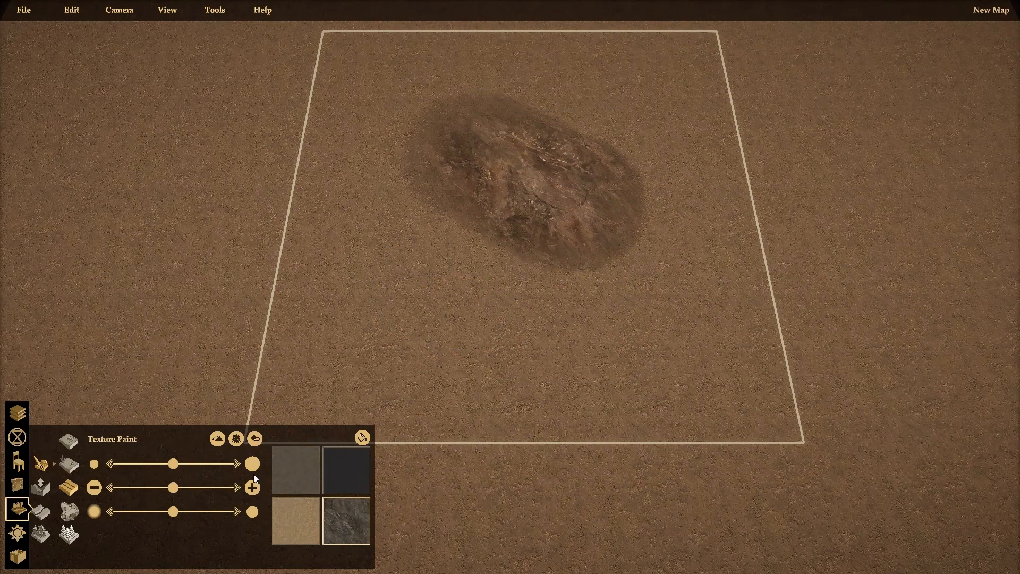
left_click(319, 468)
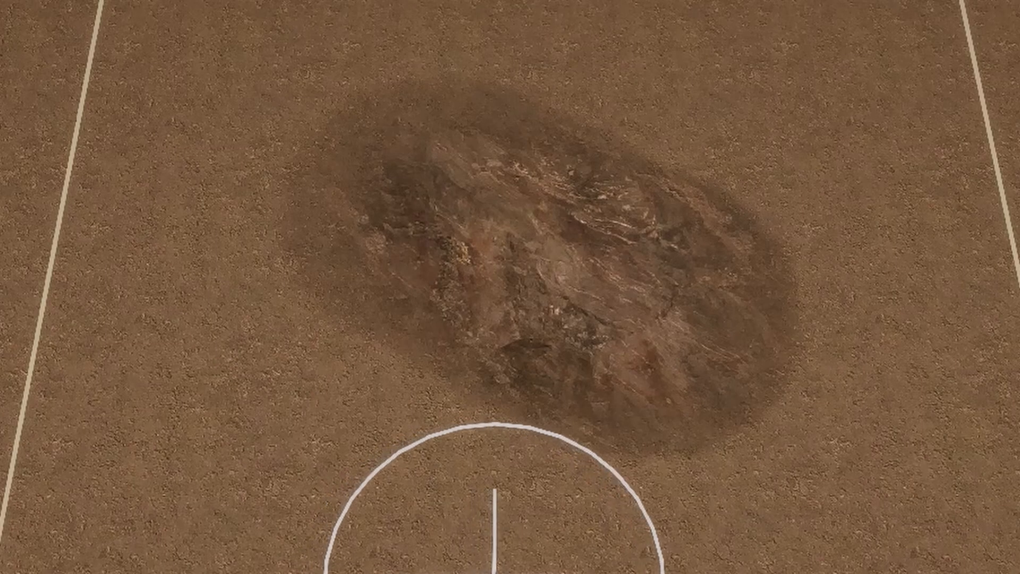
mouse_move(307, 400)
left_mouse_down()
mouse_move(454, 405)
mouse_move(528, 455)
mouse_move(402, 453)
mouse_move(485, 239)
mouse_move(723, 212)
mouse_move(658, 335)
mouse_move(317, 288)
mouse_move(456, 137)
mouse_move(392, 255)
left_mouse_up()
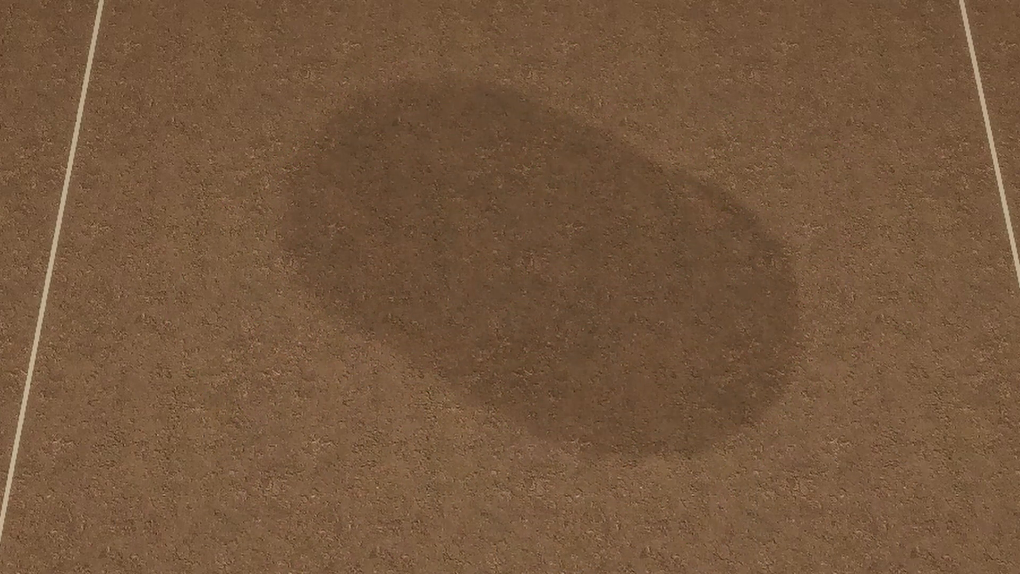
Try a broad patch of the sand texture on the Urban terrain, extend it toward the back, and undo the strokes.
mouse_move(421, 262)
left_mouse_down()
mouse_move(668, 405)
mouse_move(565, 246)
mouse_move(398, 271)
mouse_move(532, 382)
left_mouse_up()
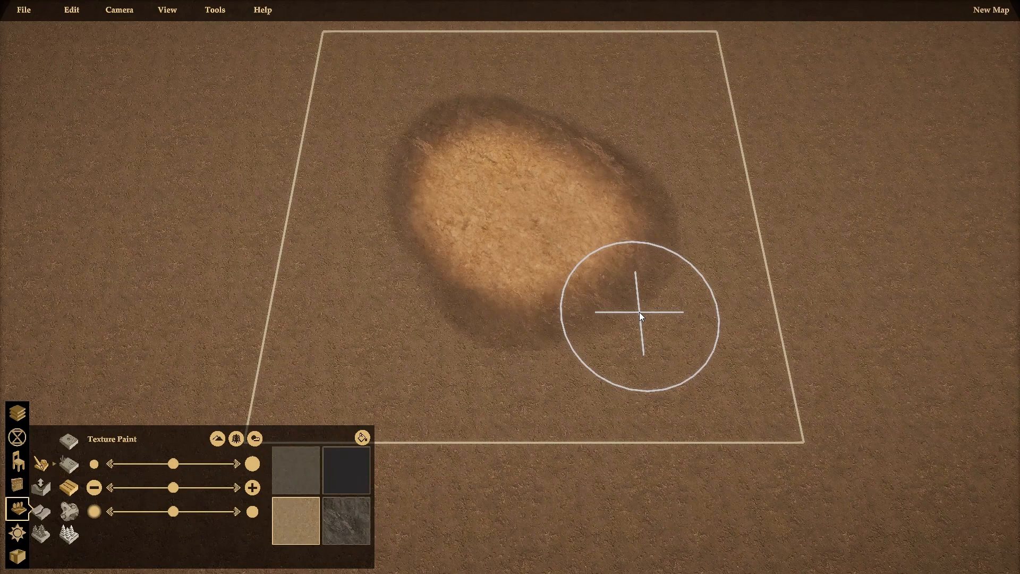
mouse_move(532, 175)
left_mouse_down()
mouse_move(485, 134)
mouse_move(553, 112)
left_mouse_up()
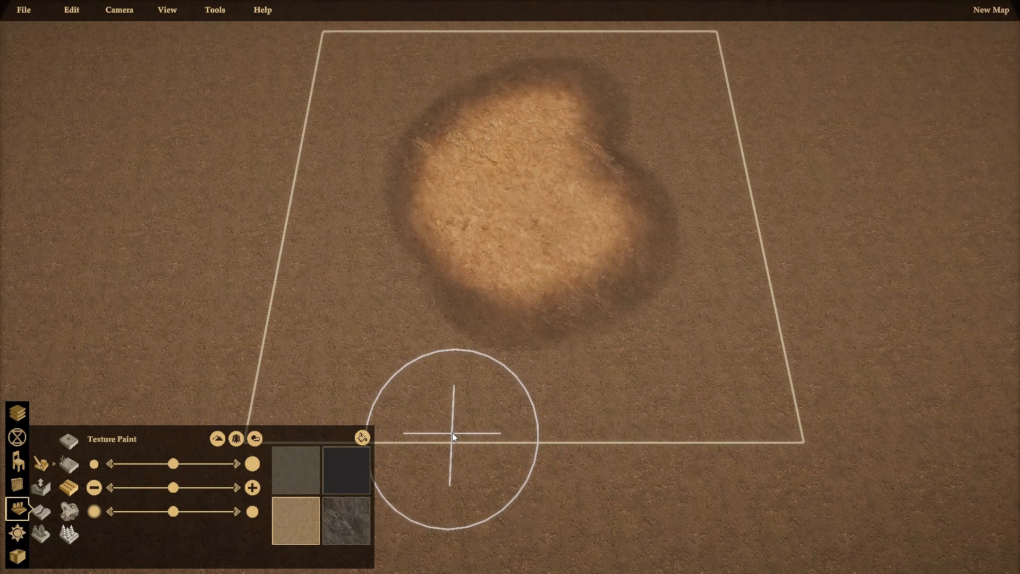
key("ctrl+z")
key("ctrl+z")
key("ctrl+z")
Try the near-black texture with two strokes across the Urban terrain.
left_click(353, 477)
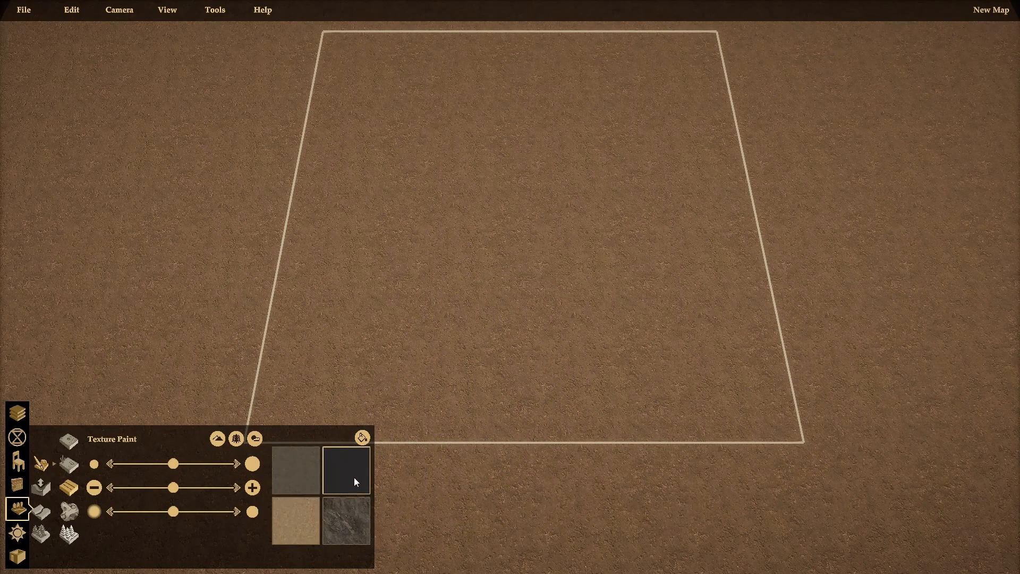
left_click_drag(460, 122, 519, 154)
mouse_move(536, 296)
left_mouse_down()
mouse_move(708, 369)
mouse_move(403, 394)
mouse_move(308, 246)
mouse_move(426, 309)
left_mouse_up()
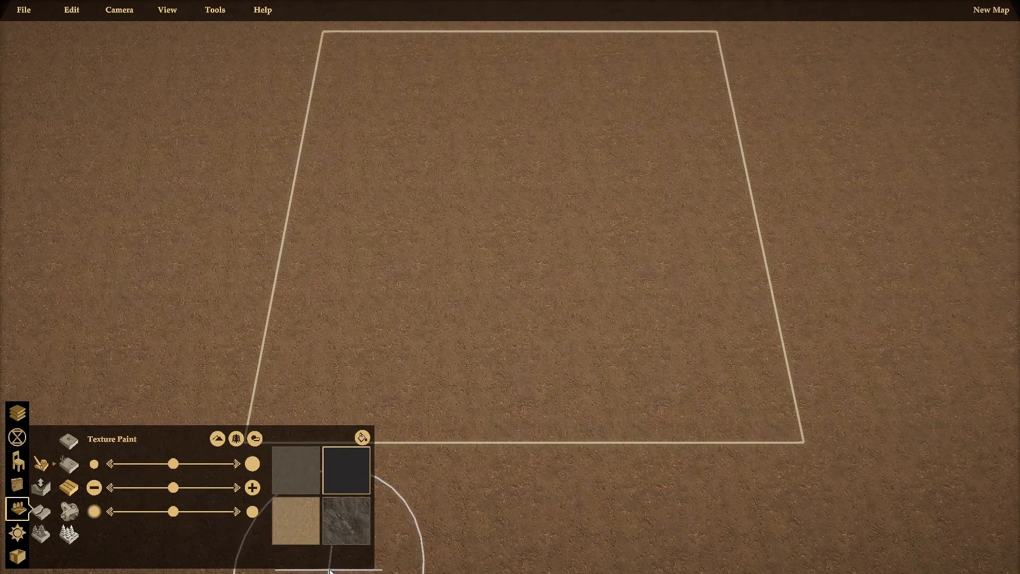
Switch the terrain to the red rocky biome and try a large patch of the blue-grey texture in the map's centre.
left_click(63, 517)
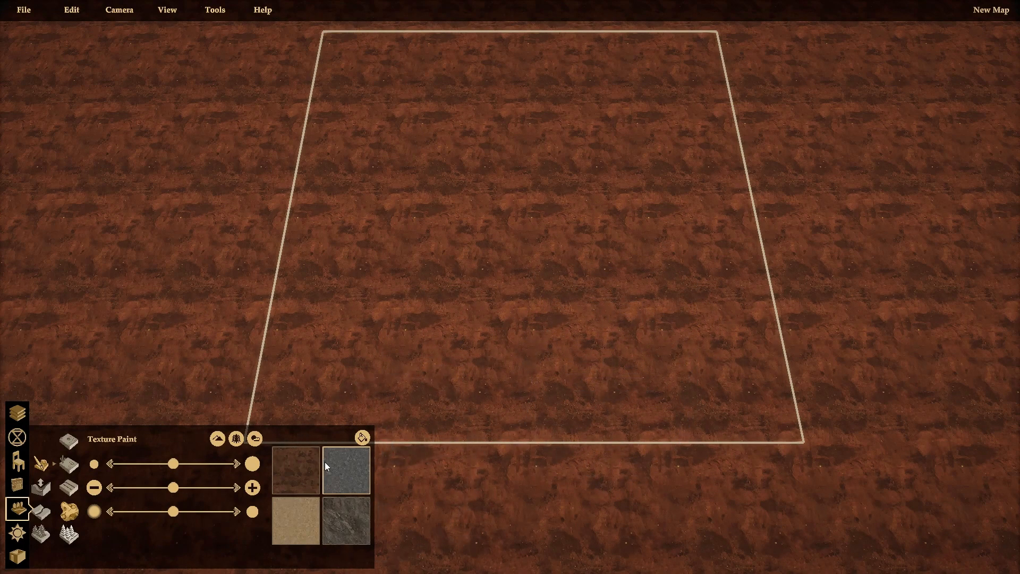
left_click(299, 468)
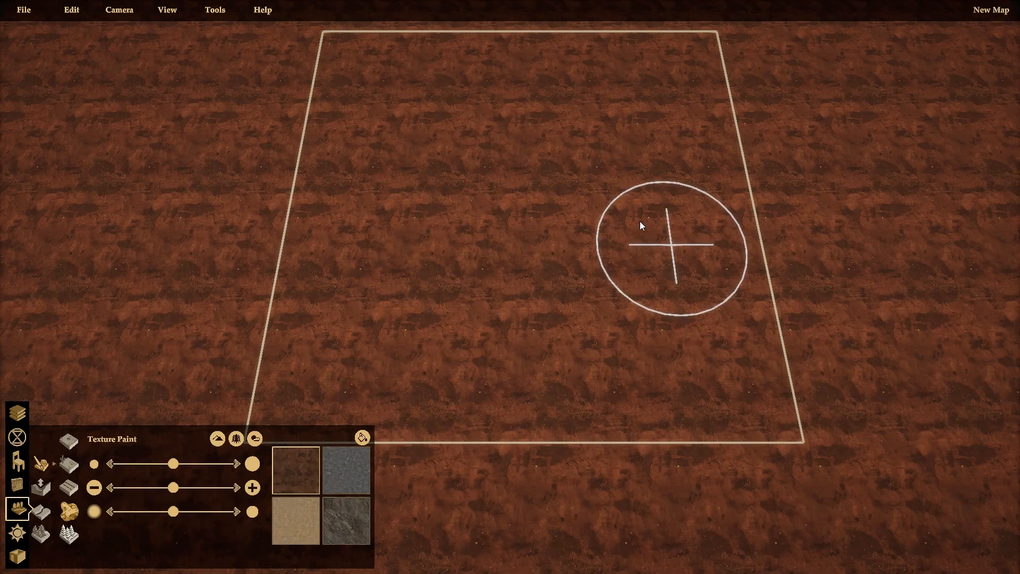
left_click(356, 481)
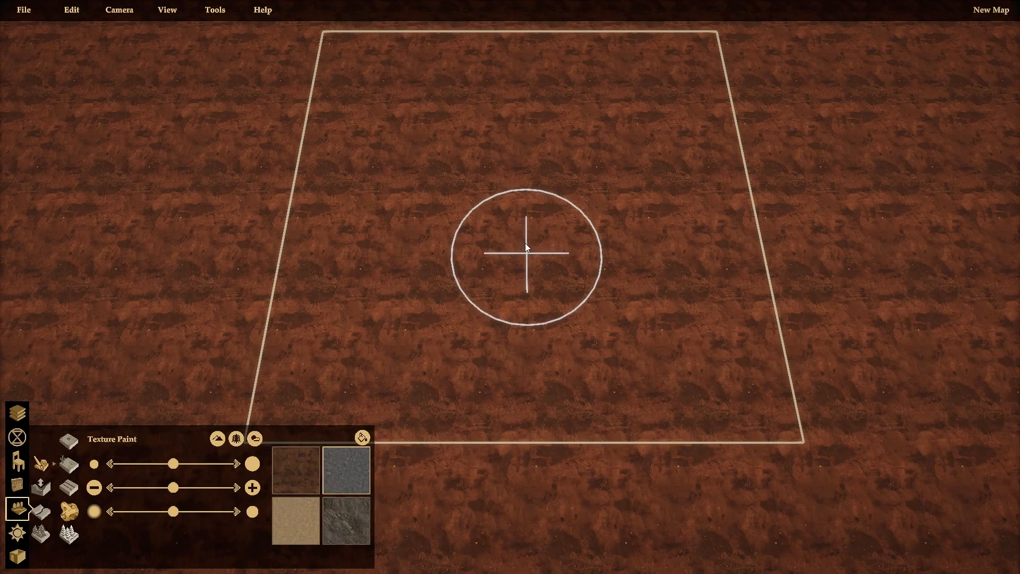
mouse_move(435, 154)
left_mouse_down()
mouse_move(511, 168)
mouse_move(577, 218)
mouse_move(415, 217)
mouse_move(537, 246)
mouse_move(560, 236)
left_mouse_up()
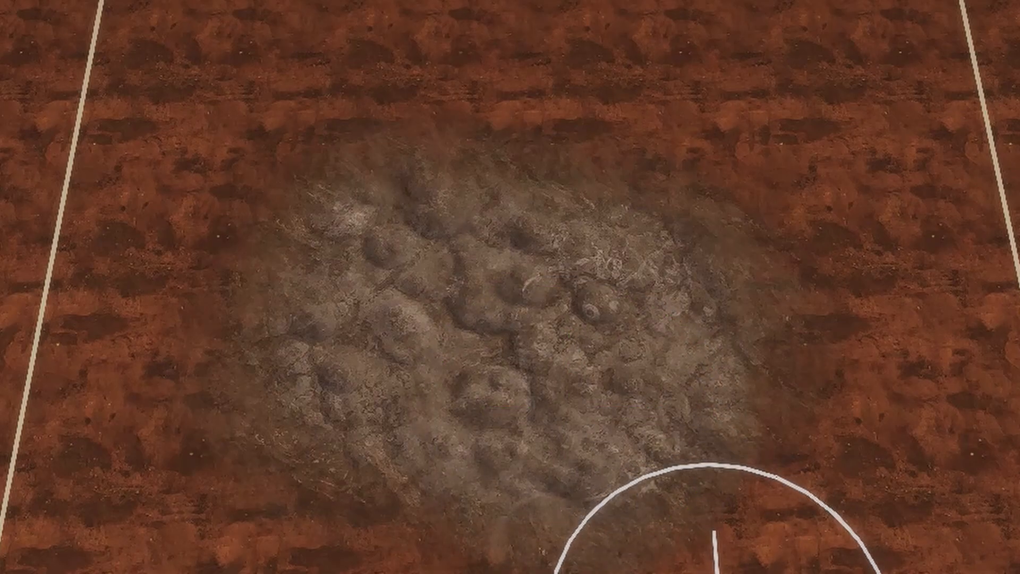
mouse_move(670, 335)
left_mouse_down()
mouse_move(763, 212)
mouse_move(496, 159)
left_mouse_up()
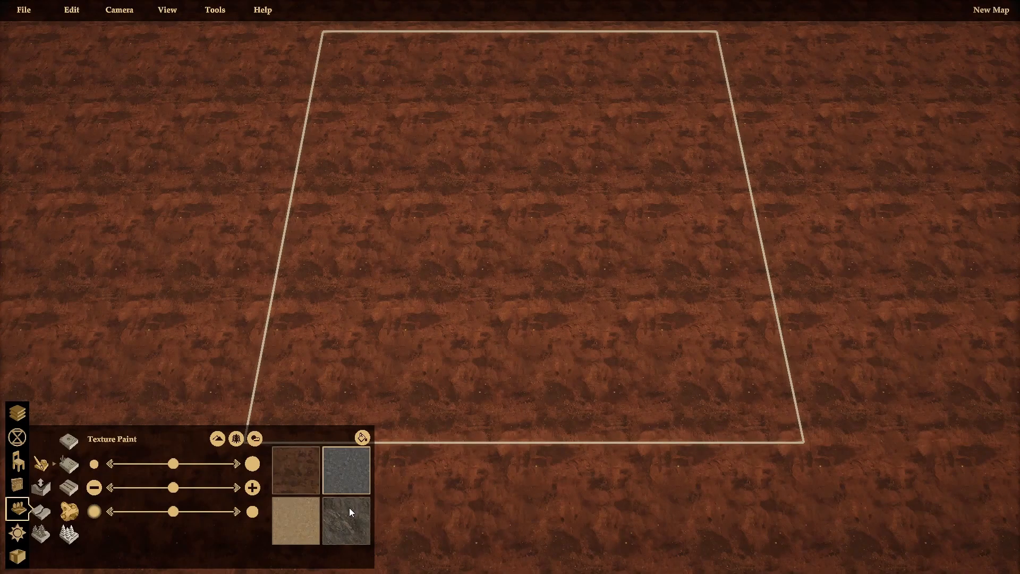
Try the dark veined rock texture in a wide central patch on the red terrain and undo it.
left_click(335, 526)
mouse_move(455, 164)
left_mouse_down()
mouse_move(611, 158)
mouse_move(542, 196)
mouse_move(421, 219)
mouse_move(592, 221)
mouse_move(533, 269)
left_mouse_up()
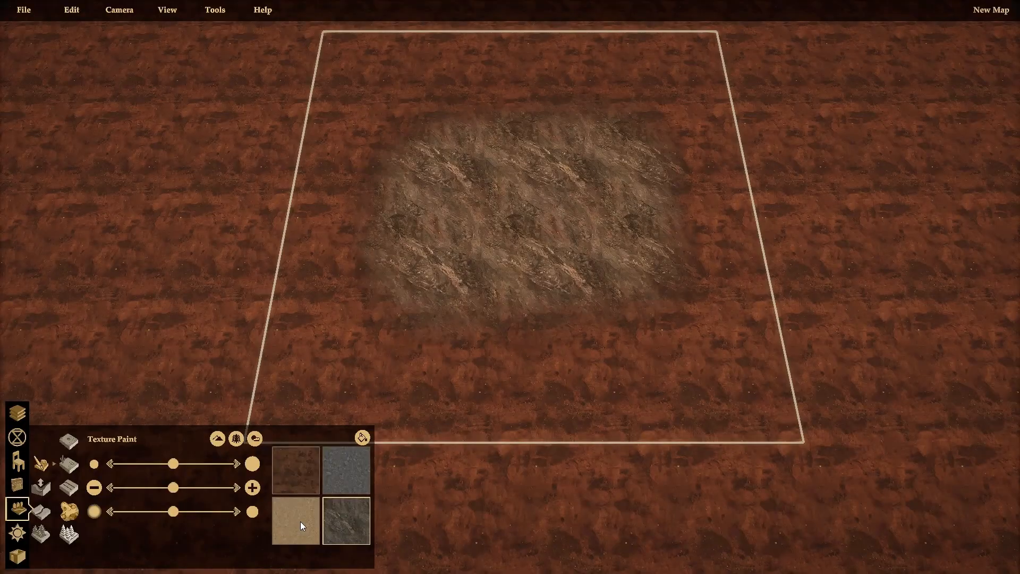
key("ctrl+z")
Try the light sand texture in a broad patch on the red terrain and undo it.
left_click(294, 521)
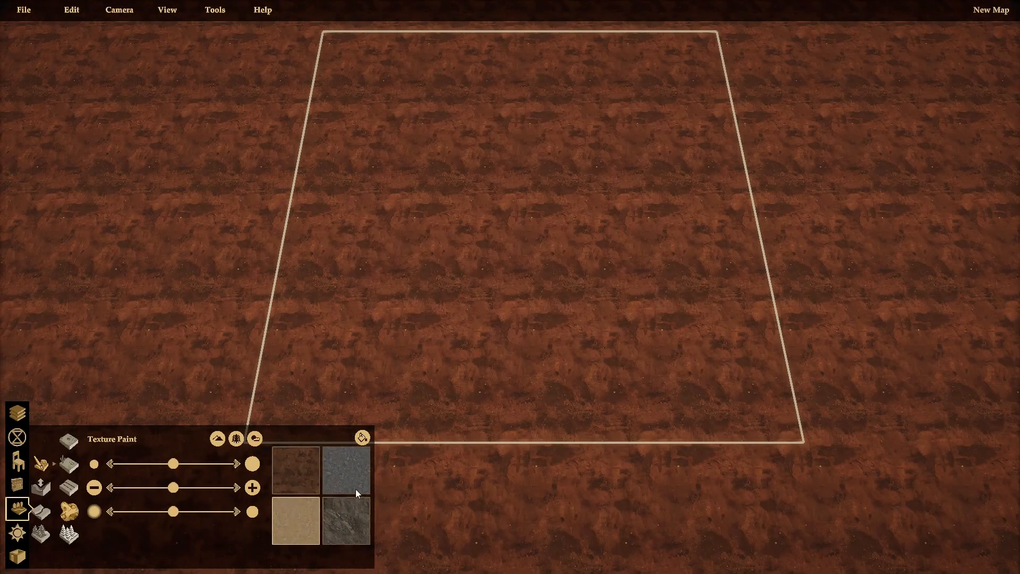
mouse_move(429, 161)
left_mouse_down()
mouse_move(497, 137)
mouse_move(588, 176)
mouse_move(438, 175)
mouse_move(603, 207)
mouse_move(570, 262)
mouse_move(472, 289)
mouse_move(604, 287)
mouse_move(633, 246)
left_mouse_up()
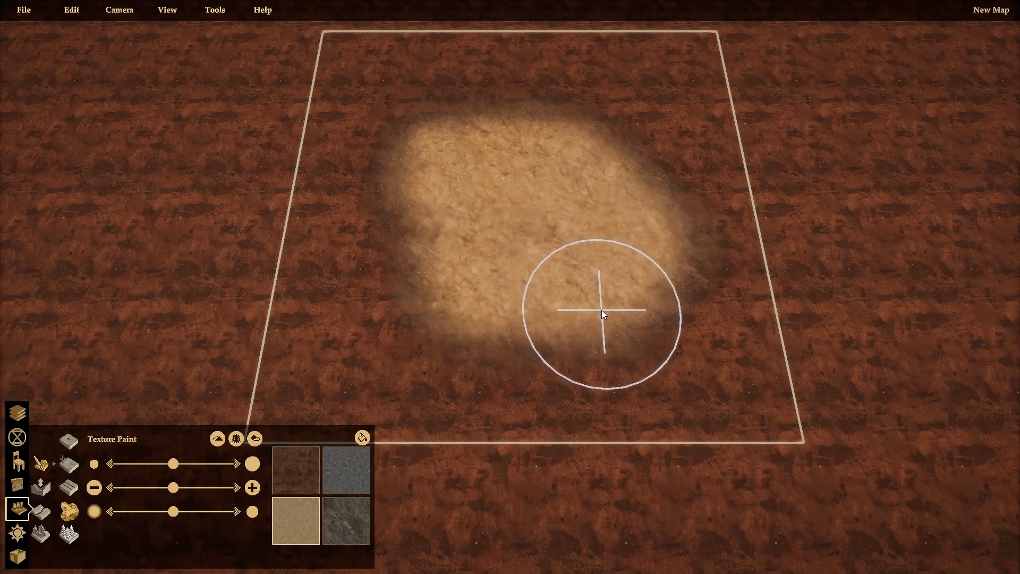
key("ctrl+z")
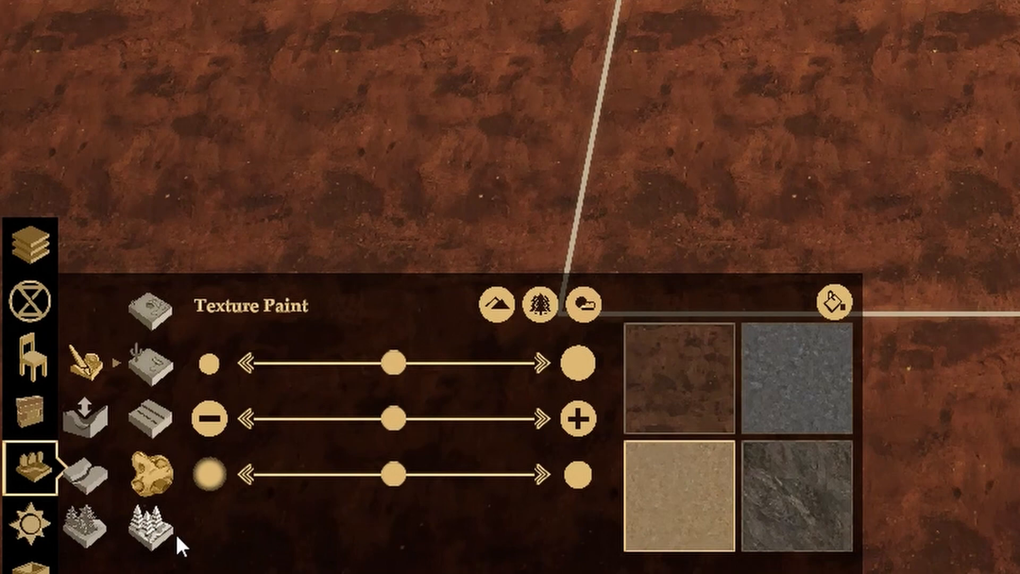
Switch the terrain to the snow biome and paint test strokes with the white patchy snow-and-rock texture.
left_click(143, 535)
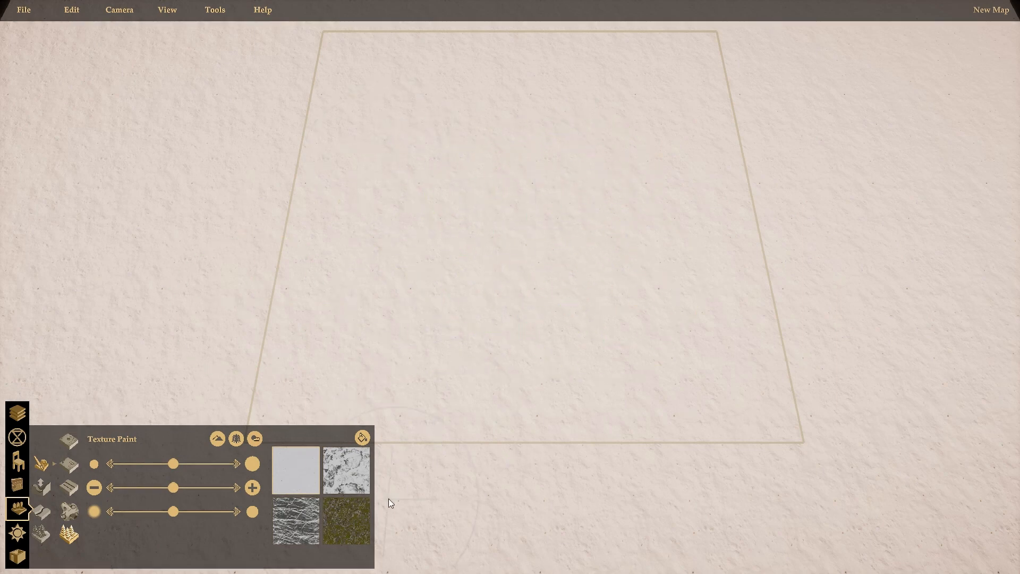
left_click(338, 474)
mouse_move(448, 149)
left_mouse_down()
mouse_move(542, 140)
mouse_move(617, 167)
mouse_move(543, 175)
left_mouse_up()
mouse_move(482, 235)
left_mouse_down()
mouse_move(285, 278)
mouse_move(642, 303)
mouse_move(405, 406)
mouse_move(501, 468)
mouse_move(699, 433)
left_mouse_up()
Try the streaked grey-and-white rock texture with two strokes across the snow terrain.
left_click(312, 525)
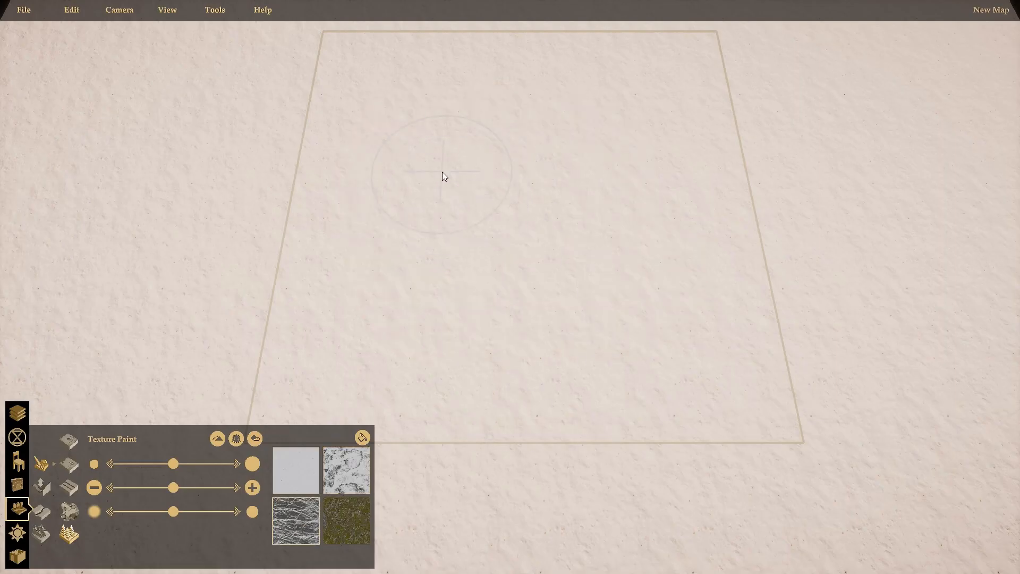
mouse_move(442, 172)
left_mouse_down()
mouse_move(505, 174)
mouse_move(553, 213)
left_mouse_up()
mouse_move(599, 348)
left_mouse_down()
mouse_move(353, 391)
mouse_move(685, 441)
left_mouse_up()
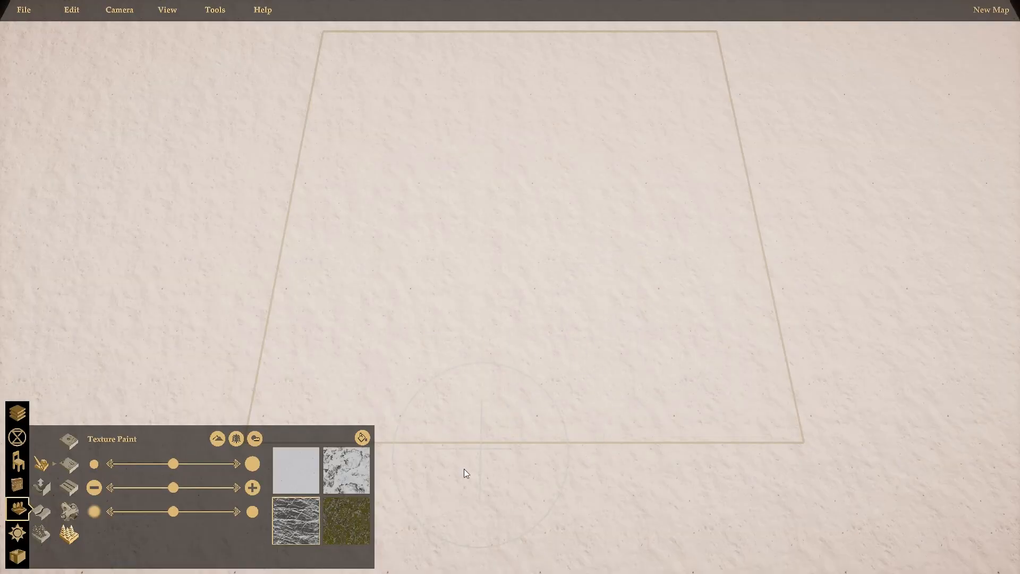
Choose the mossy green texture and paint two overlapping strokes in the middle of the snow terrain.
left_click(355, 517)
mouse_move(417, 234)
left_mouse_down()
mouse_move(520, 223)
mouse_move(611, 252)
mouse_move(443, 257)
mouse_move(466, 282)
mouse_move(550, 279)
left_mouse_up()
left_click_drag(516, 188, 446, 182)
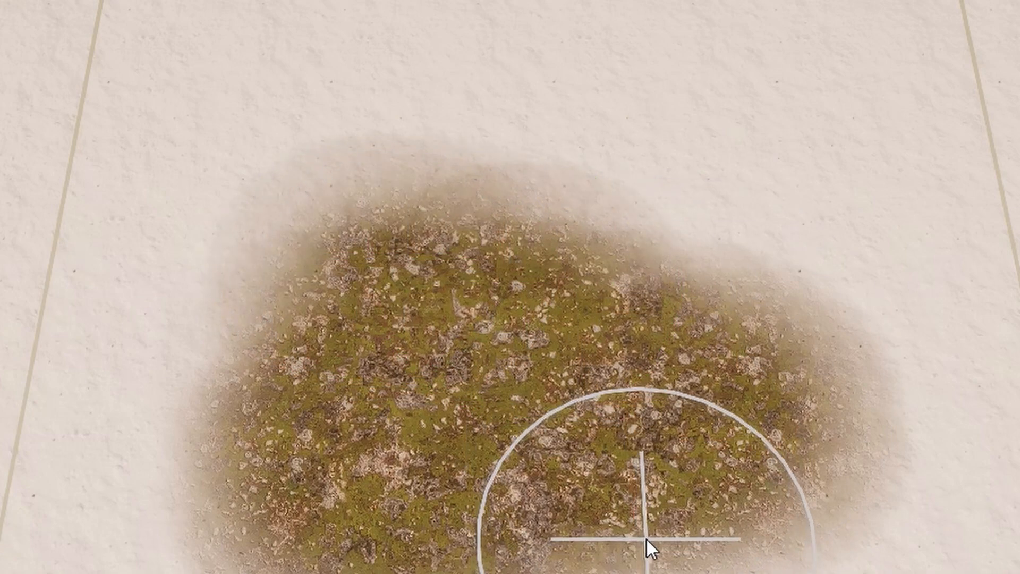
Undo the mossy strokes and paint a new mossy patch on the snow with a reduced brush strength.
key("ctrl+z")
key("ctrl+z")
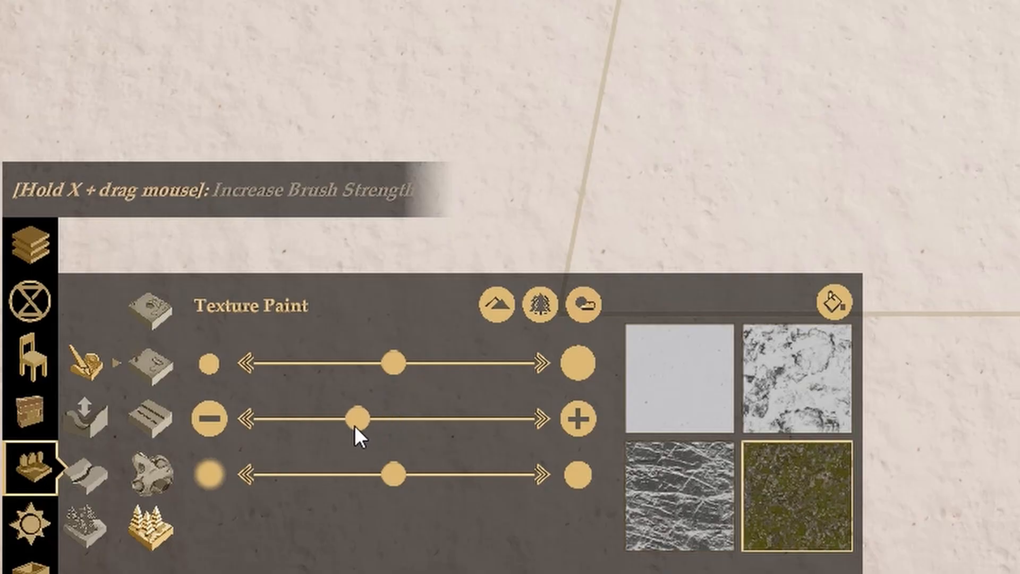
mouse_move(601, 420)
left_mouse_down()
mouse_move(497, 316)
mouse_move(296, 388)
mouse_move(311, 492)
left_mouse_up()
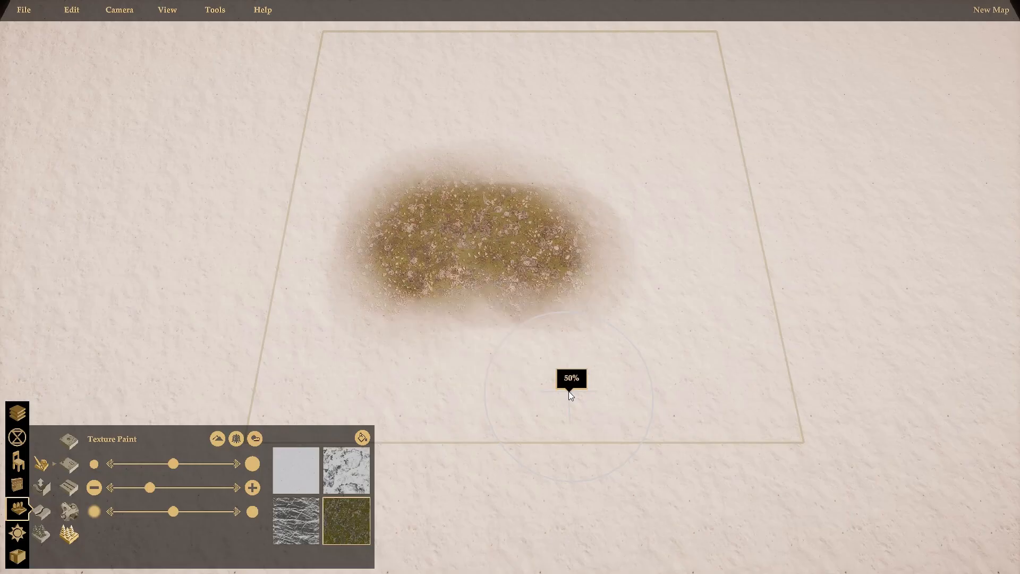
Undo the mossy patch and paint streaked rock mid-map, surrounded by strokes of the patchy snow-and-rock texture.
key("ctrl+z")
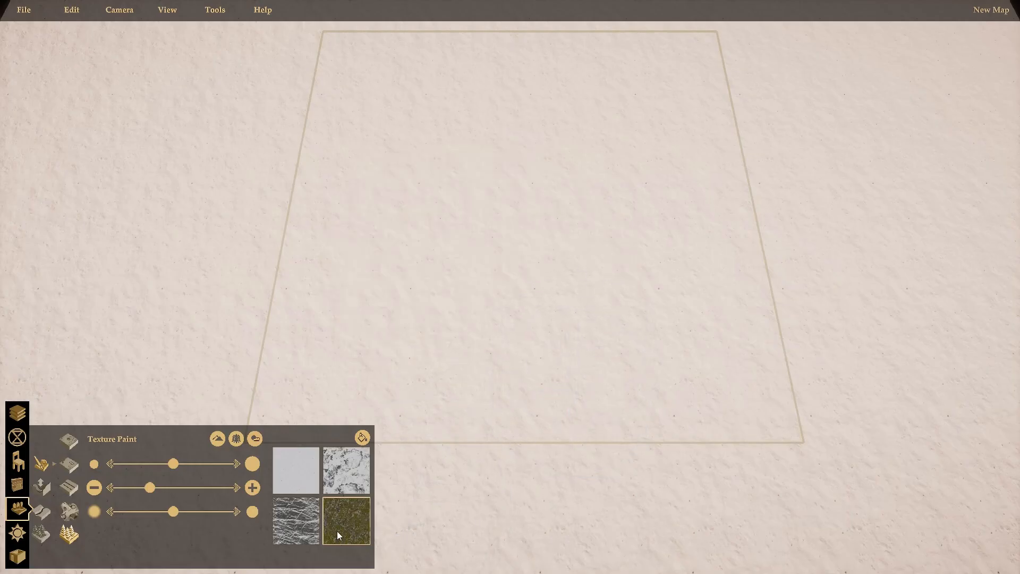
left_click(301, 476)
mouse_move(428, 151)
left_mouse_down()
mouse_move(611, 180)
mouse_move(432, 180)
mouse_move(369, 234)
mouse_move(437, 269)
mouse_move(447, 306)
mouse_move(537, 296)
mouse_move(532, 250)
left_mouse_up()
left_click(283, 538)
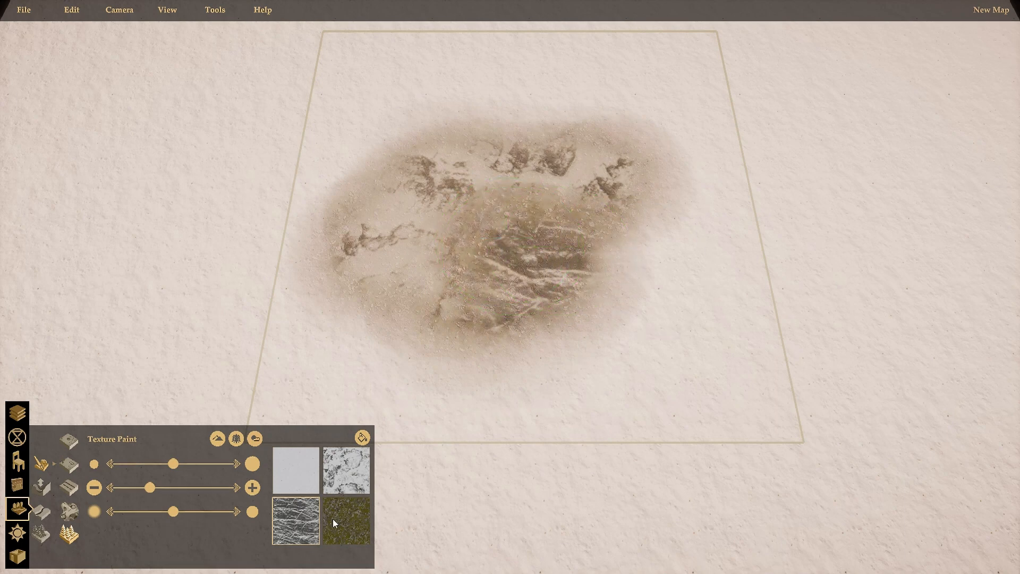
left_click(350, 471)
mouse_move(636, 253)
left_mouse_down()
mouse_move(667, 232)
mouse_move(685, 356)
mouse_move(531, 361)
mouse_move(374, 340)
mouse_move(433, 154)
mouse_move(415, 146)
left_mouse_up()
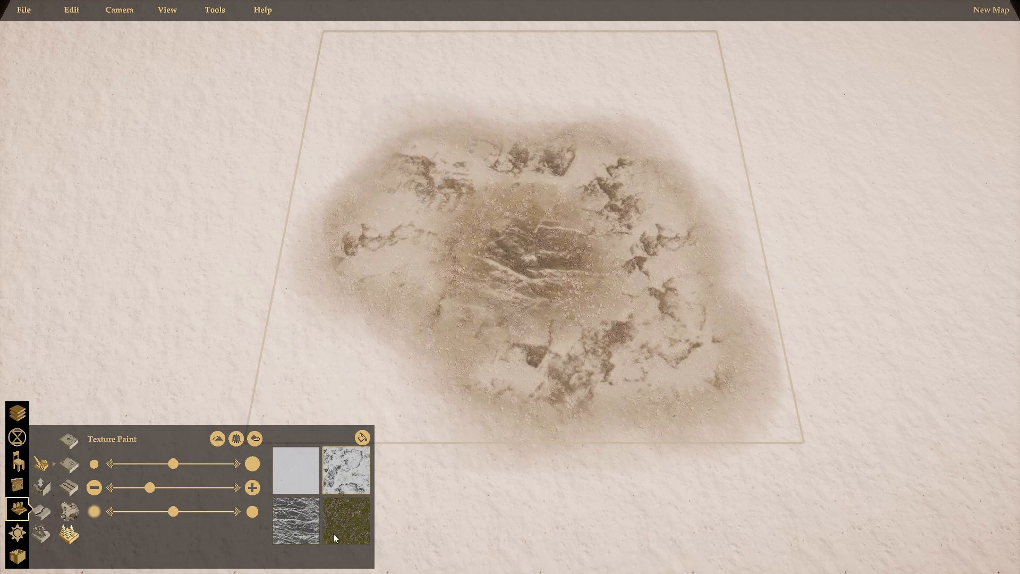
mouse_move(436, 139)
left_mouse_down()
mouse_move(521, 97)
mouse_move(590, 89)
left_mouse_up()
Paint a mossy patch over the map's near-right corner and add patchy snow-and-rock strokes toward the far-left corner.
left_click(348, 524)
mouse_move(451, 390)
left_mouse_down()
mouse_move(540, 399)
mouse_move(729, 364)
mouse_move(684, 308)
mouse_move(707, 309)
left_mouse_up()
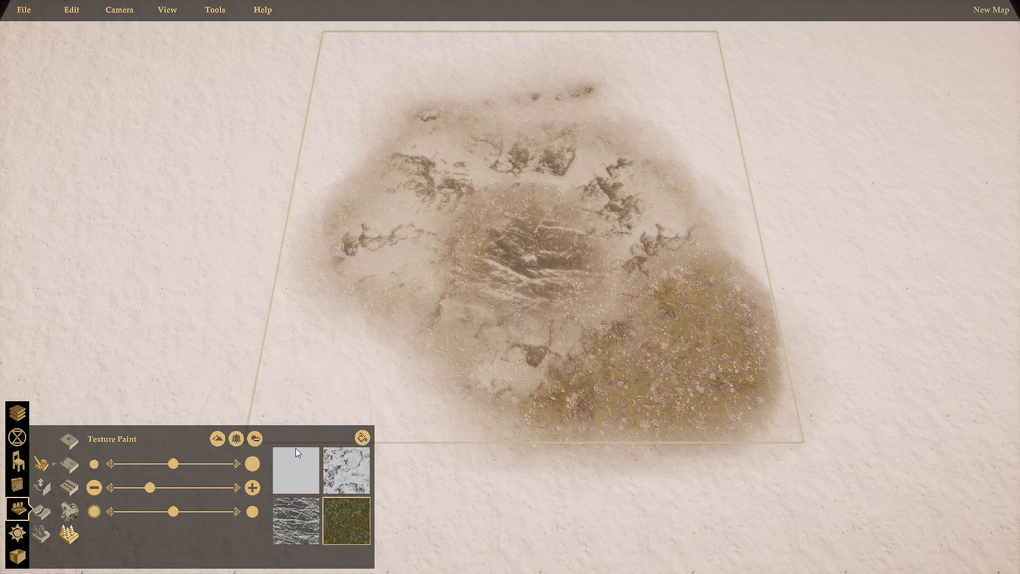
left_click(342, 462)
mouse_move(375, 195)
left_mouse_down()
mouse_move(365, 103)
mouse_move(585, 80)
left_mouse_up()
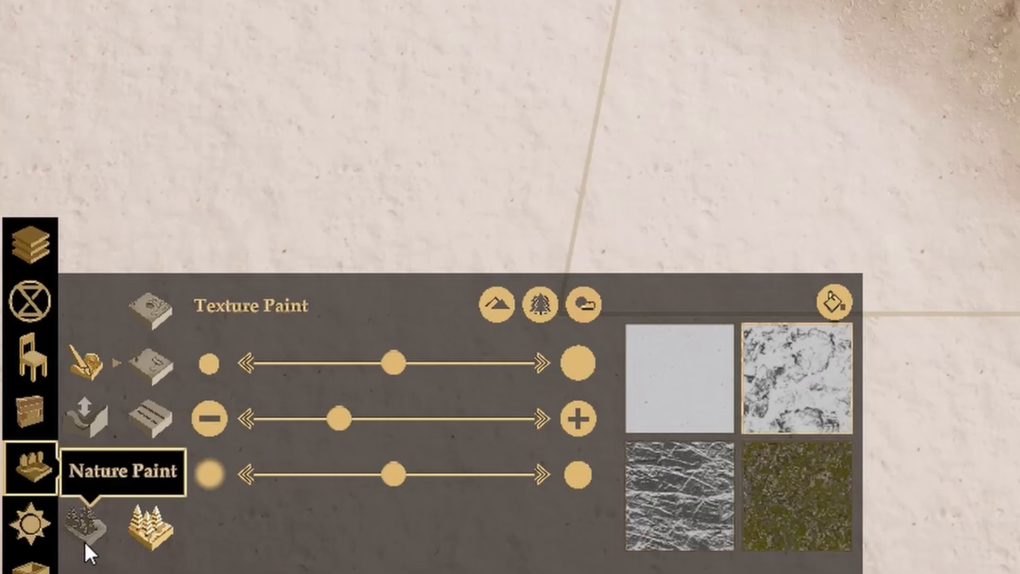
Switch to Nature Paint, choose the Snowy Tree prop, reduce the brush size and paint trees along the map's far edge.
left_click(102, 527)
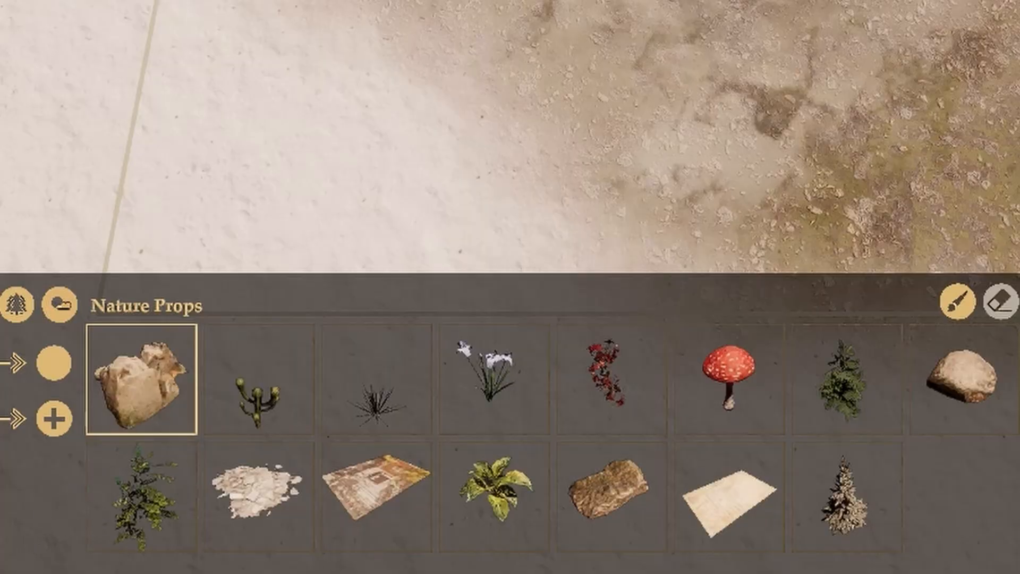
left_click(848, 520)
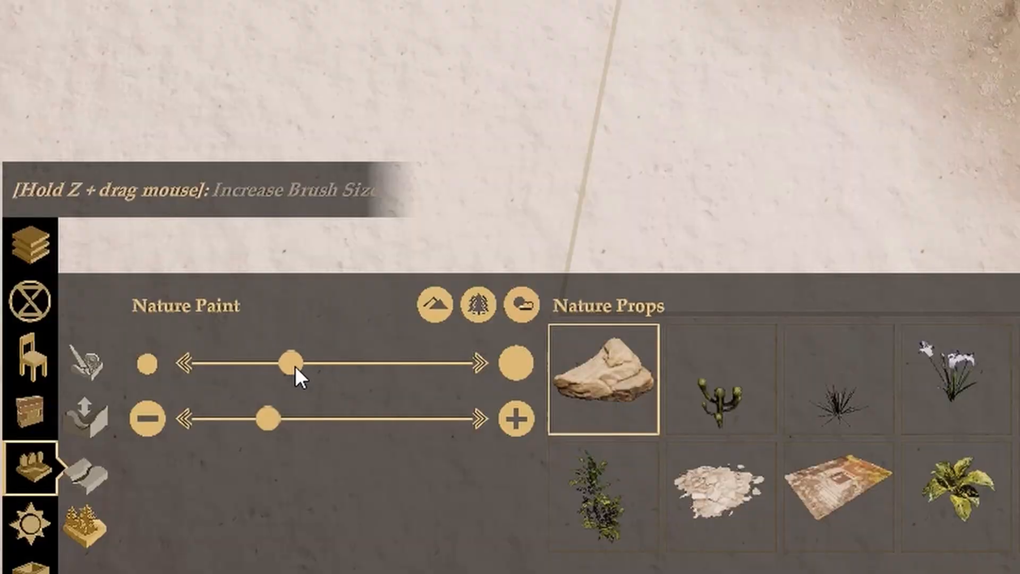
left_click_drag(290, 368, 289, 368)
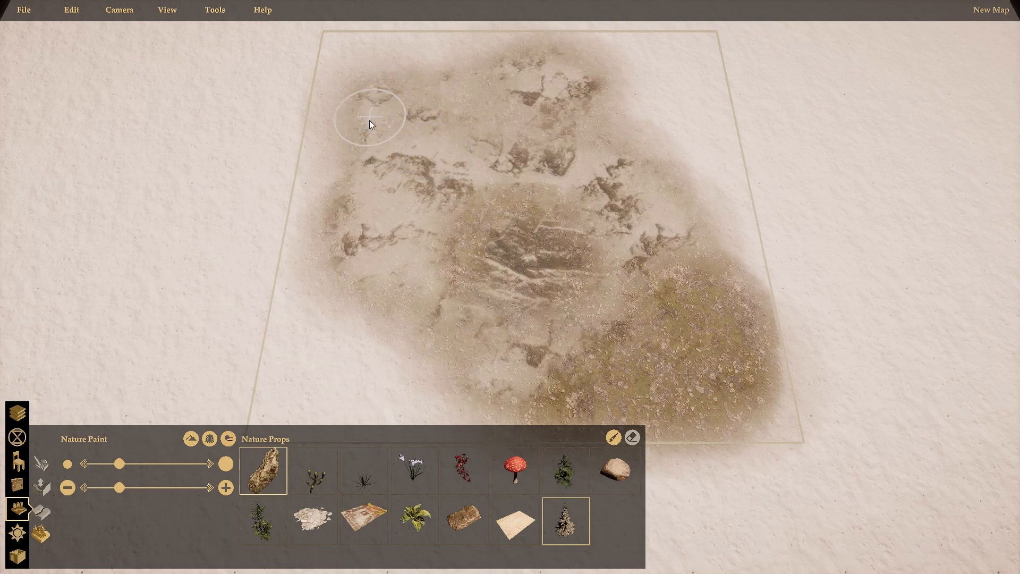
mouse_move(337, 136)
left_mouse_down()
mouse_move(357, 75)
mouse_move(510, 47)
mouse_move(458, 75)
left_mouse_up()
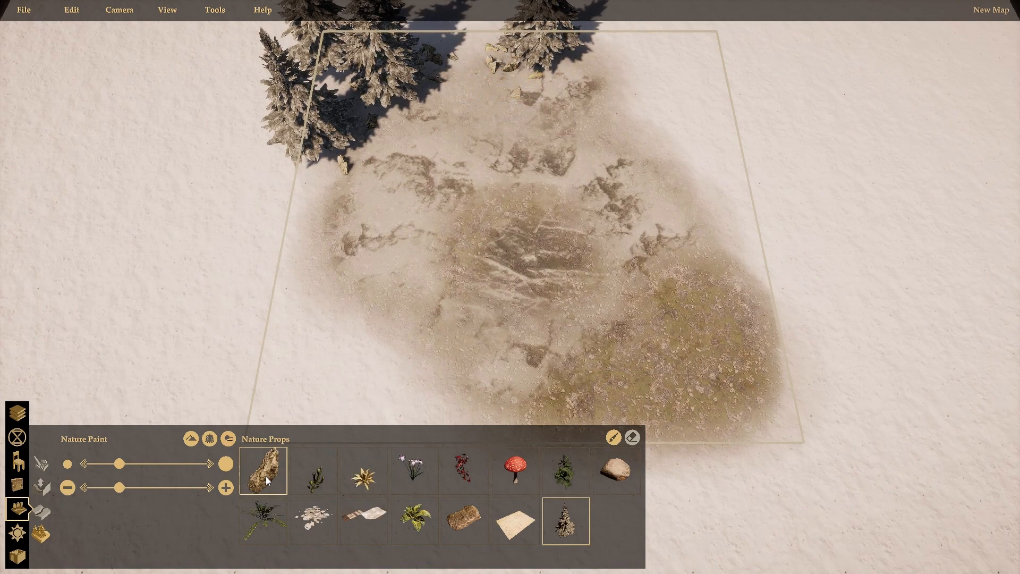
left_click_drag(405, 75, 707, 63)
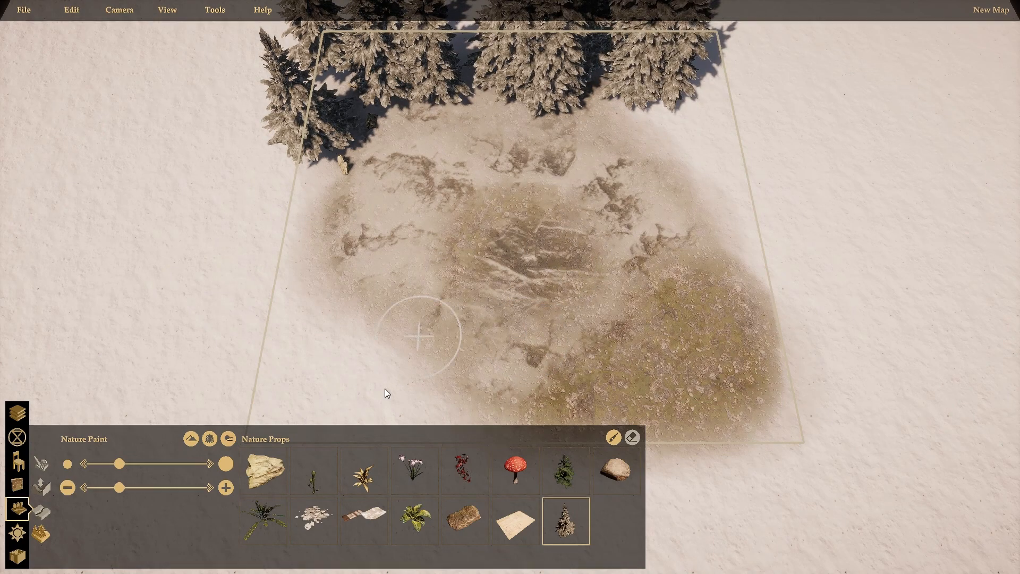
scroll(547, 260, "down", 5)
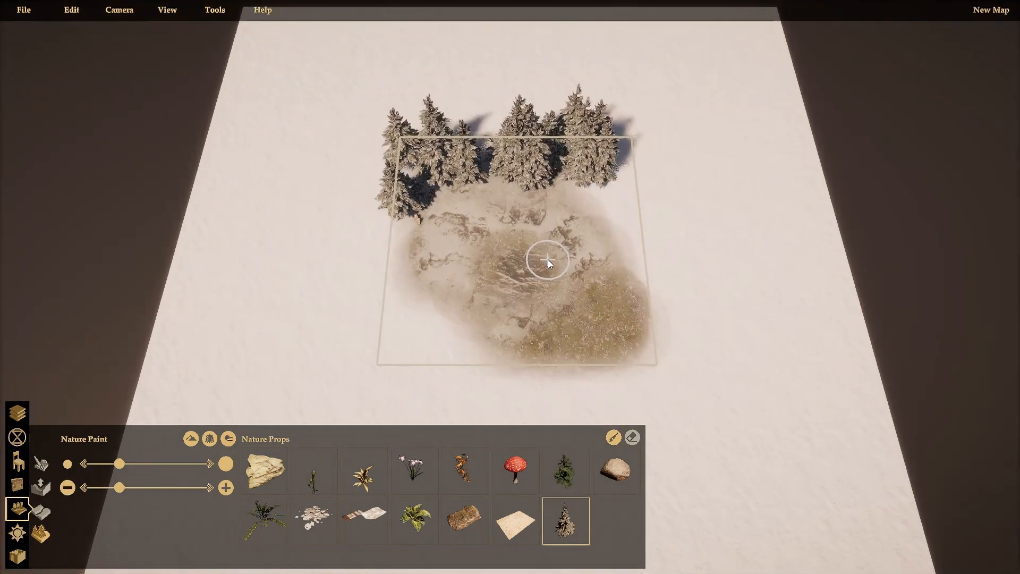
scroll(547, 259, "up", 5)
scroll(547, 259, "down", 3)
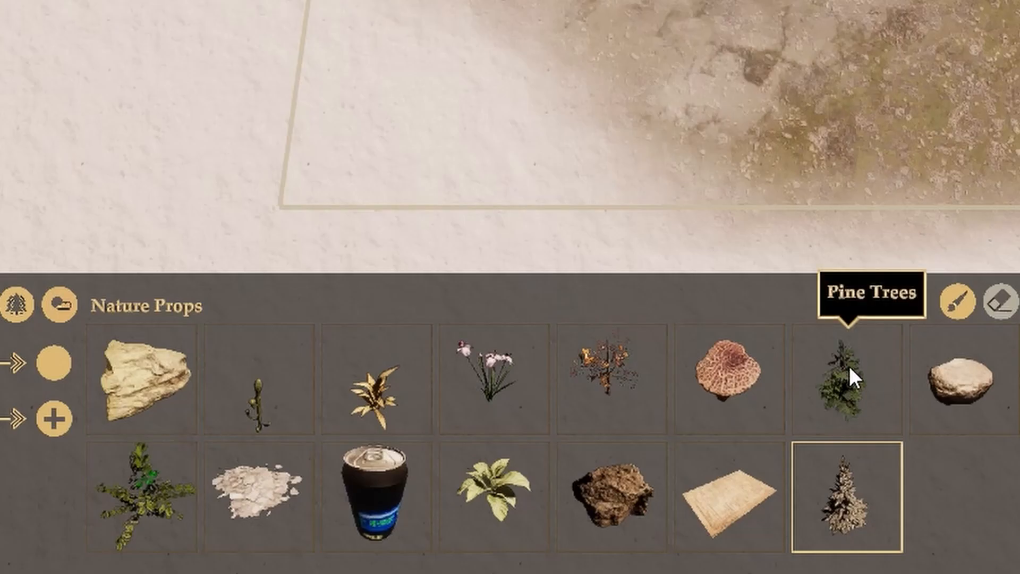
Choose the Pine Trees prop and paint a short stroke of green pines in front of the snowy trees.
left_click(850, 366)
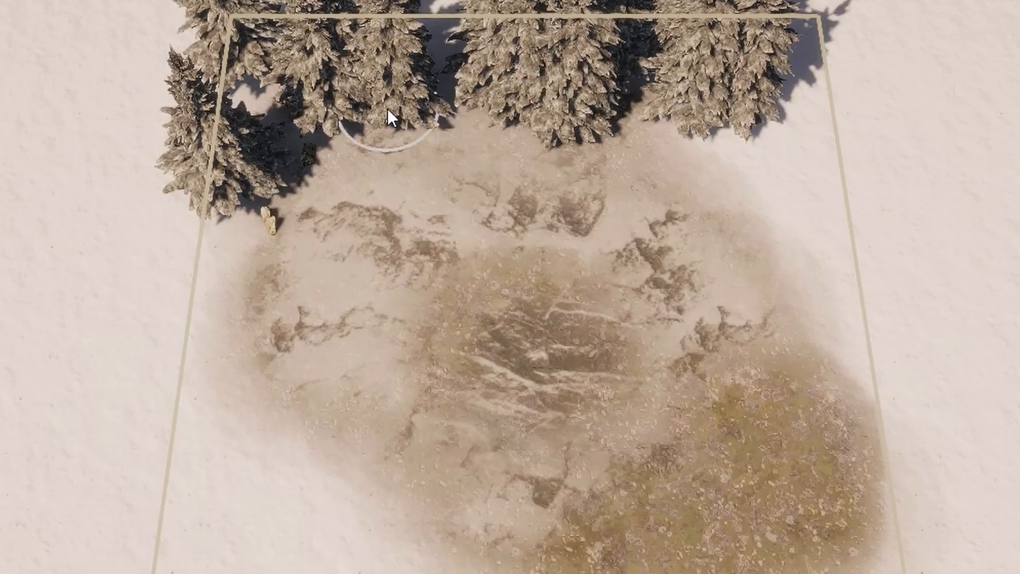
mouse_move(346, 191)
left_mouse_down()
mouse_move(420, 187)
mouse_move(457, 168)
mouse_move(511, 178)
left_mouse_up()
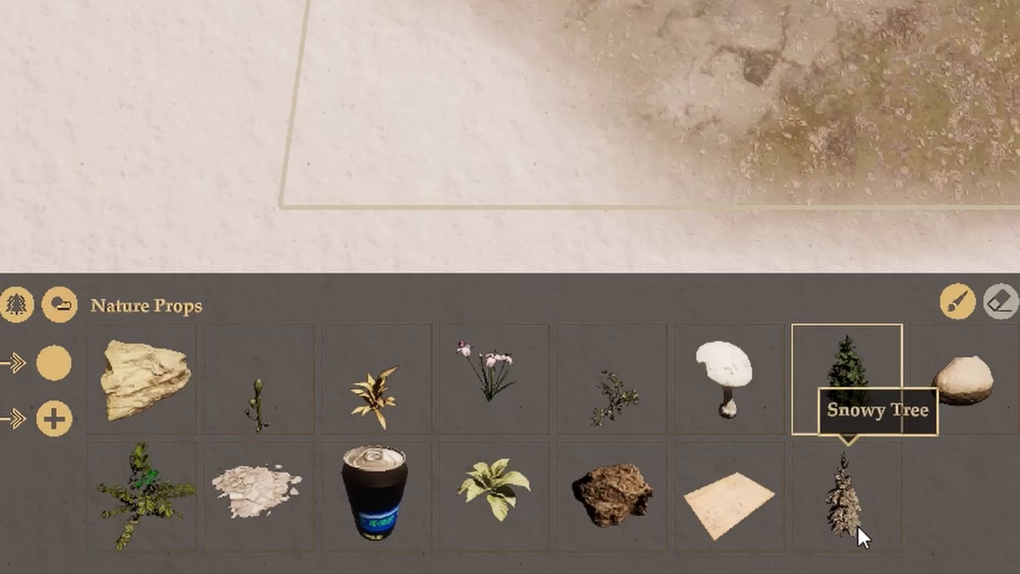
Combine the Snowy Tree and leafy green bush props in the brush and paint a mixed stroke in front of the trees.
left_click(850, 534)
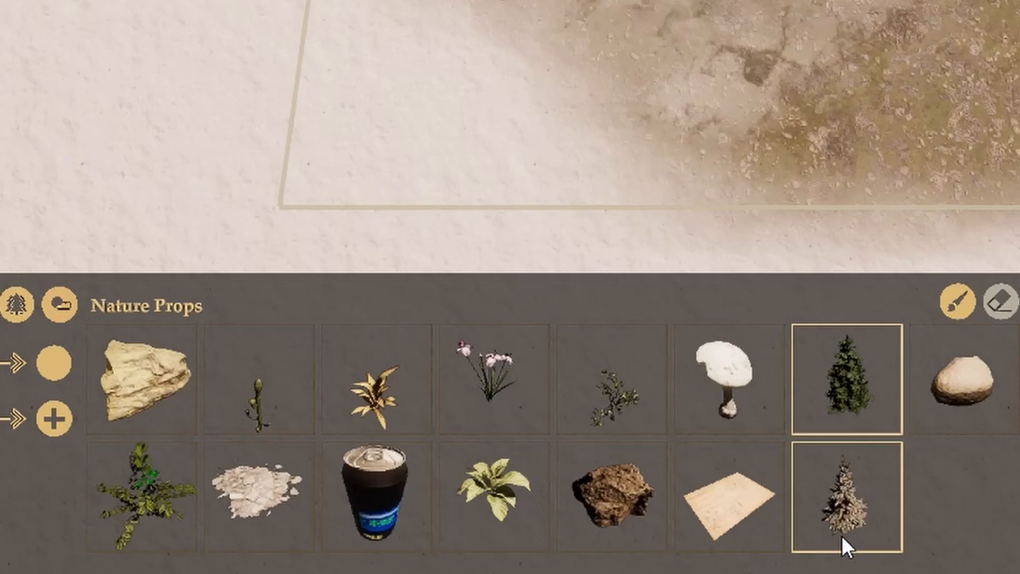
left_click(737, 416)
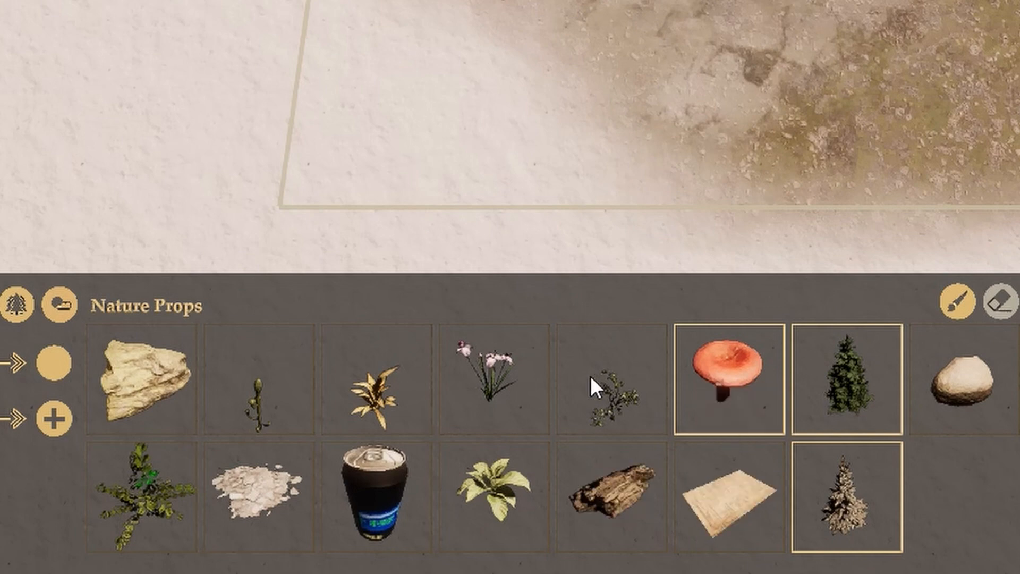
left_click(512, 376)
left_click(506, 380)
left_click(713, 422)
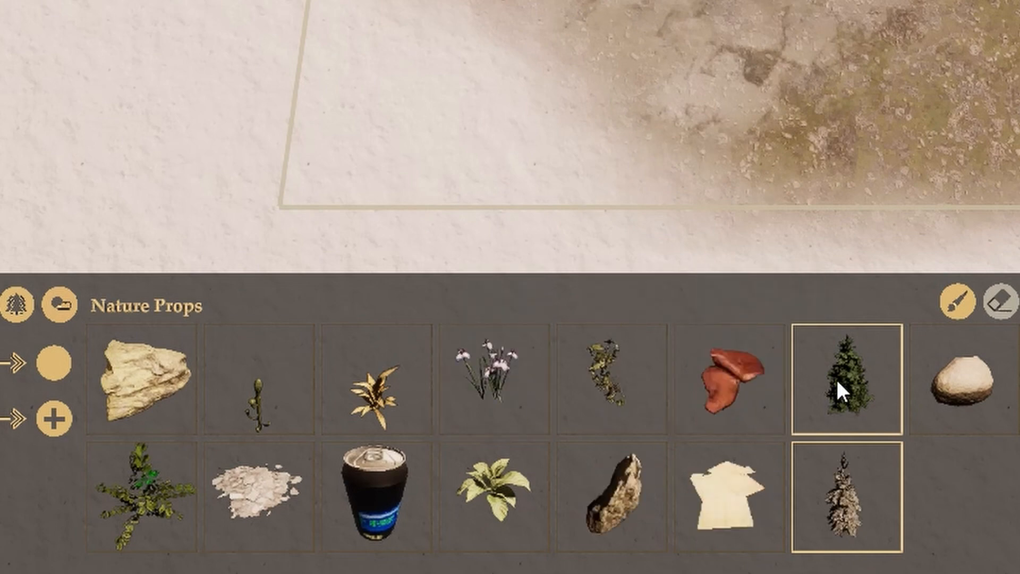
left_click(841, 397)
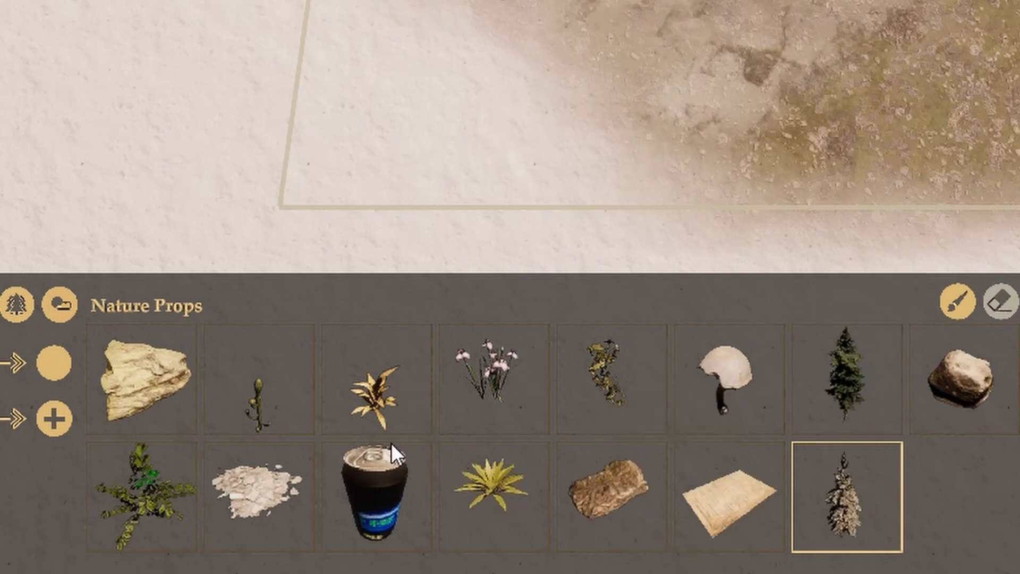
left_click(176, 517)
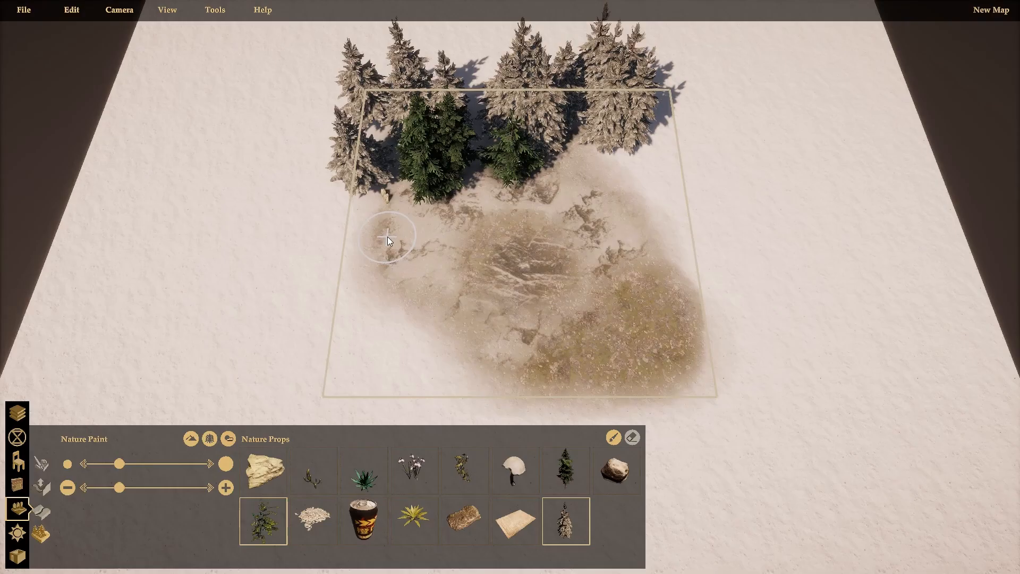
left_click_drag(451, 222, 549, 194)
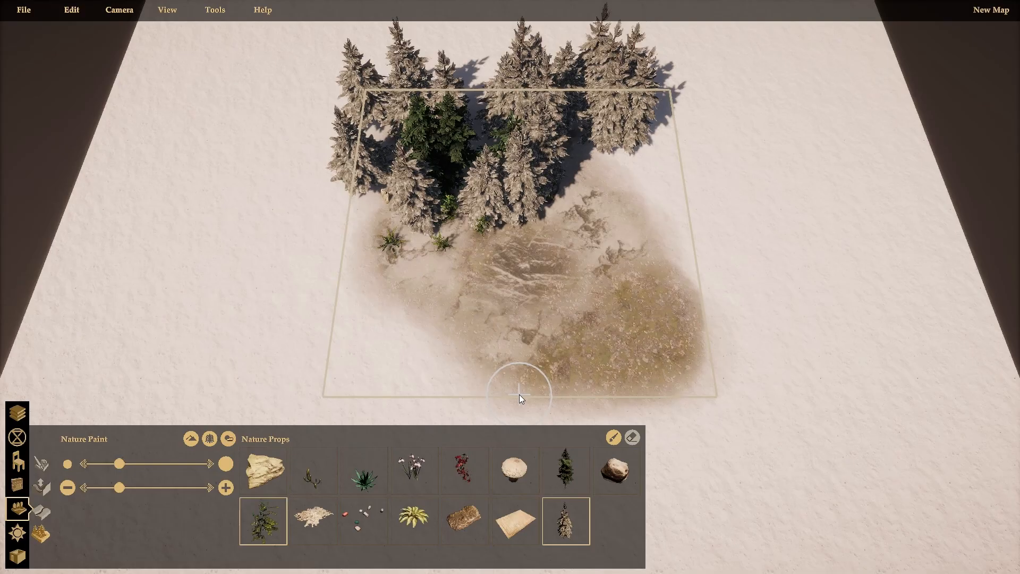
Undo all the painted trees and bushes on the snow terrain.
key("ctrl+z")
key("ctrl+z")
key("ctrl+z")
key("ctrl+z")
key("ctrl+z")
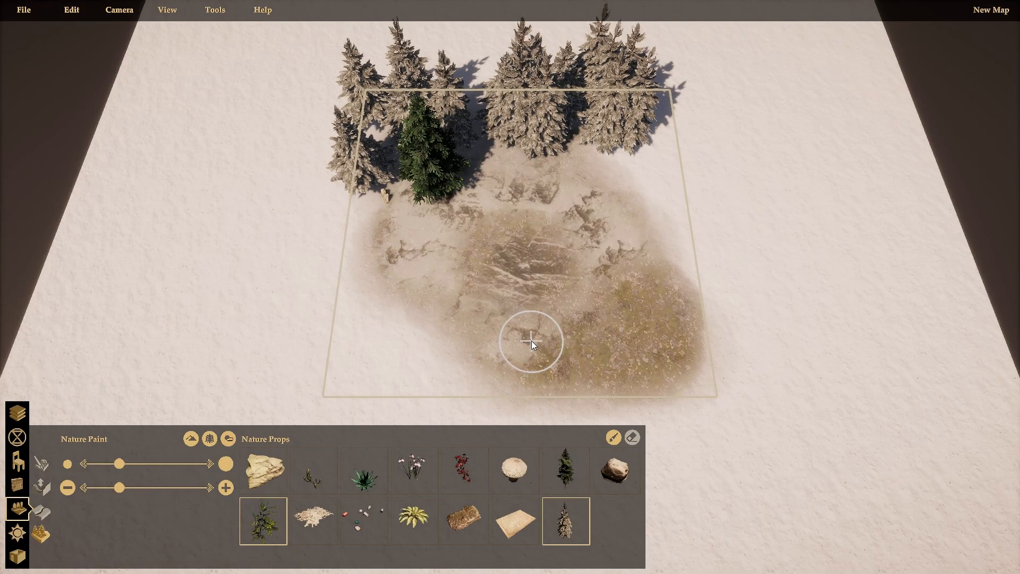
key("ctrl+z")
key("ctrl+z")
key("ctrl+z")
key("ctrl+z")
key("ctrl+z")
key("ctrl+z")
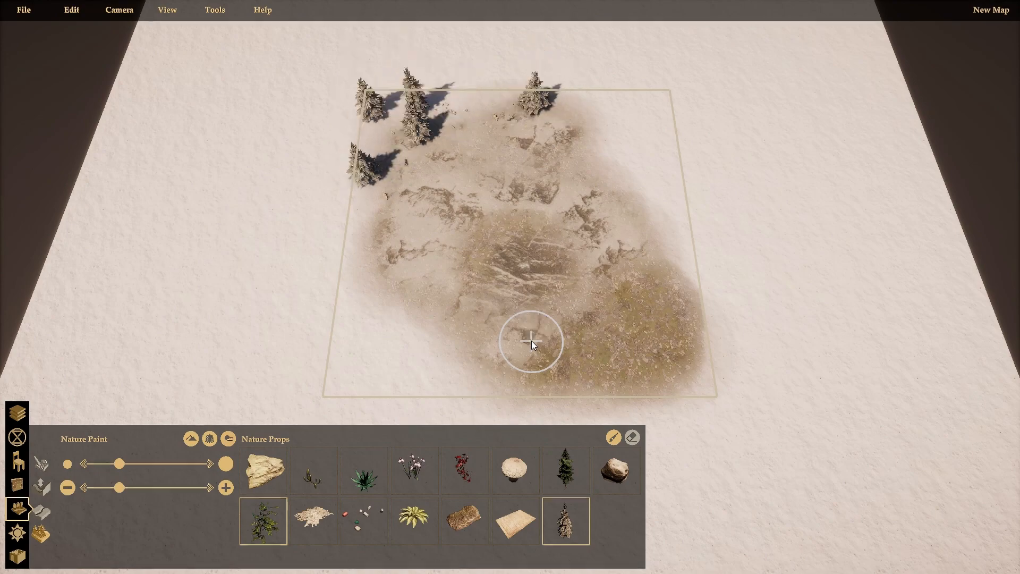
Paint a mixed band of snowy trees and green bushes along the map's far edge with the combined brush.
mouse_move(380, 178)
left_mouse_down()
mouse_move(368, 190)
mouse_move(412, 109)
mouse_move(495, 119)
left_mouse_up()
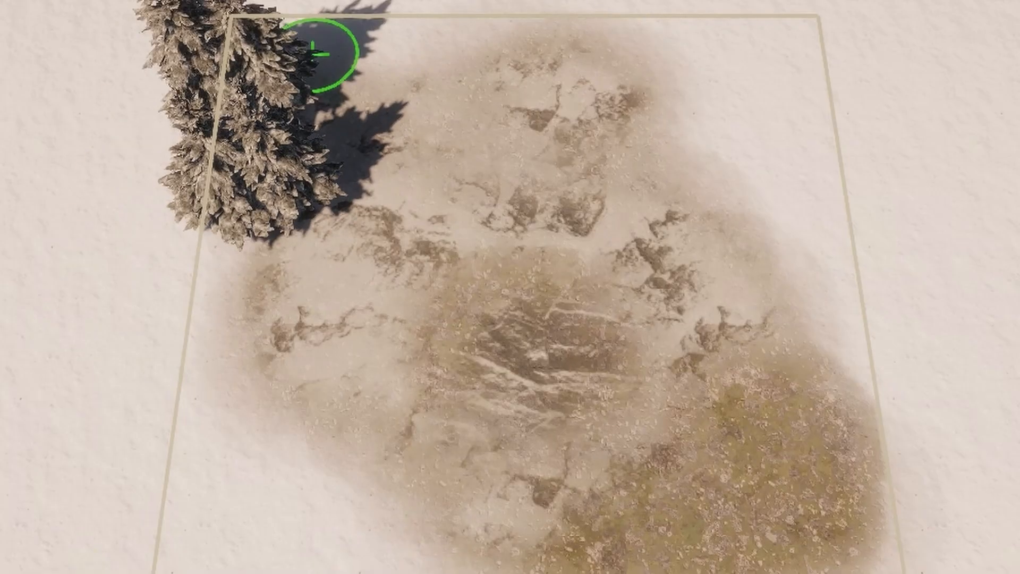
mouse_move(481, 73)
left_mouse_down()
mouse_move(383, 150)
mouse_move(653, 72)
mouse_move(638, 101)
left_mouse_up()
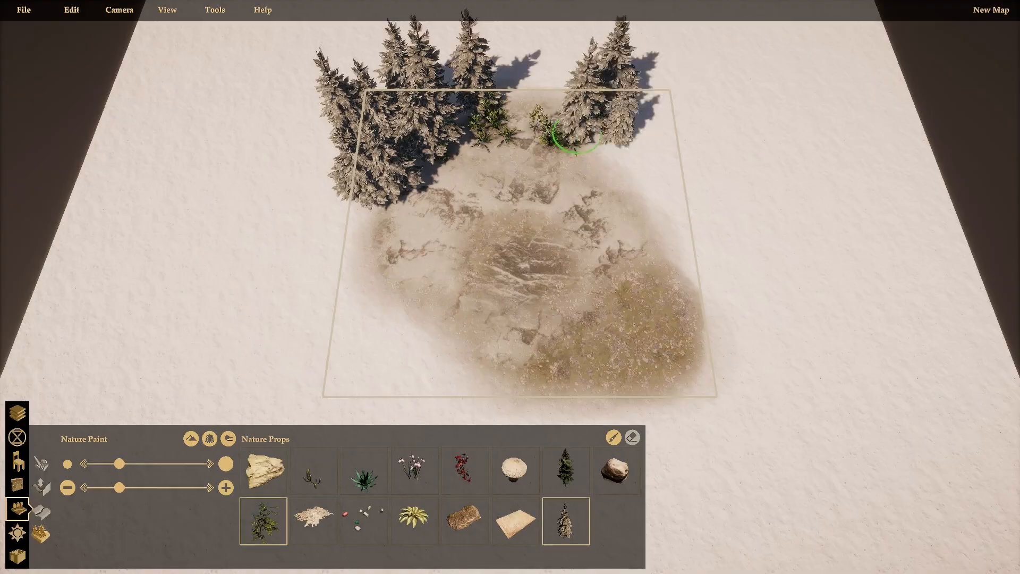
left_click_drag(577, 130, 502, 178)
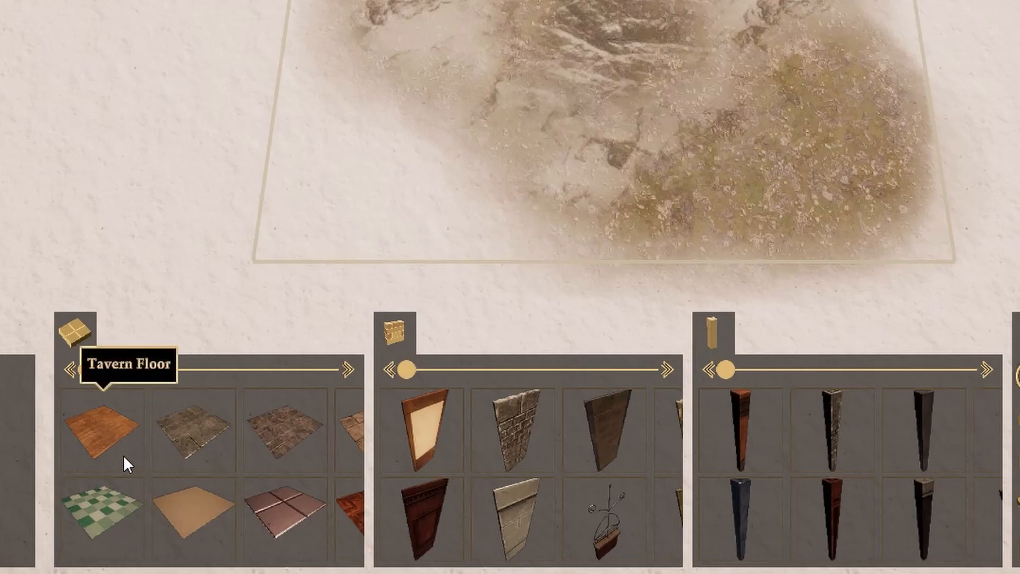
Set up the room generator with Tavern Floor and cream wood-framed walls, themed as Medieval, Tavern and Tavern Main.
left_click(251, 507)
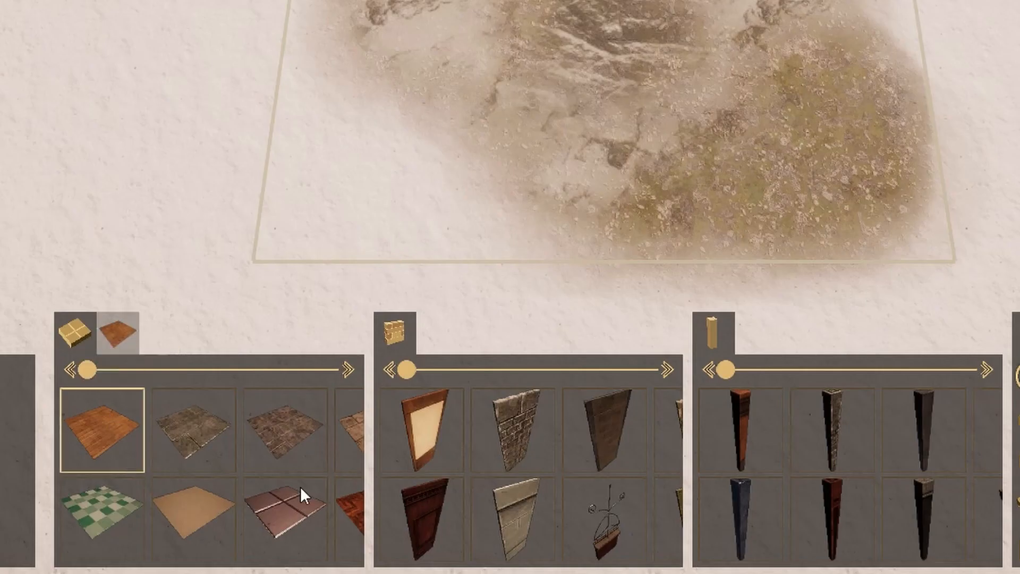
left_click(422, 438)
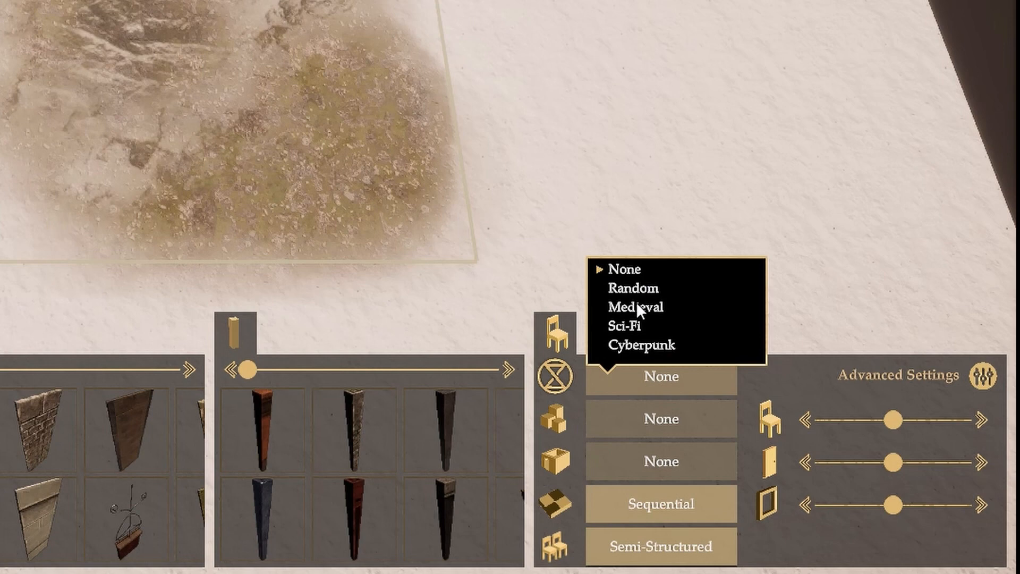
left_click(641, 304)
left_click(651, 422)
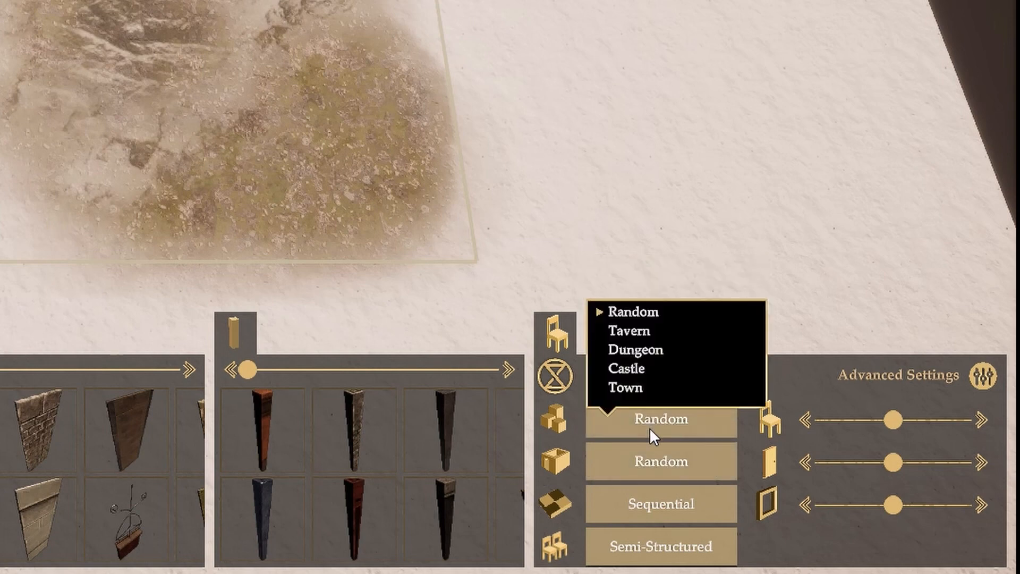
left_click(636, 333)
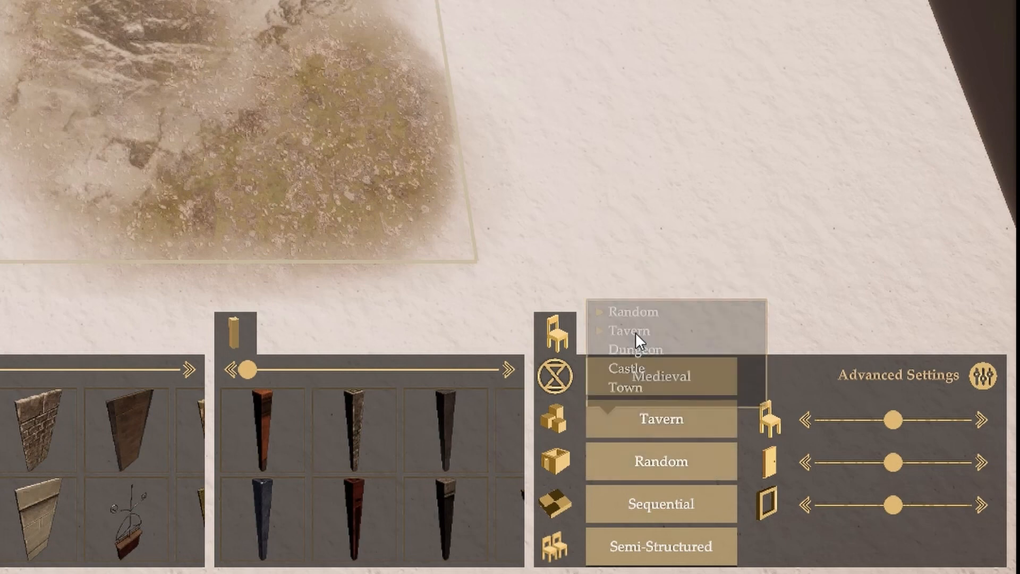
left_click(645, 467)
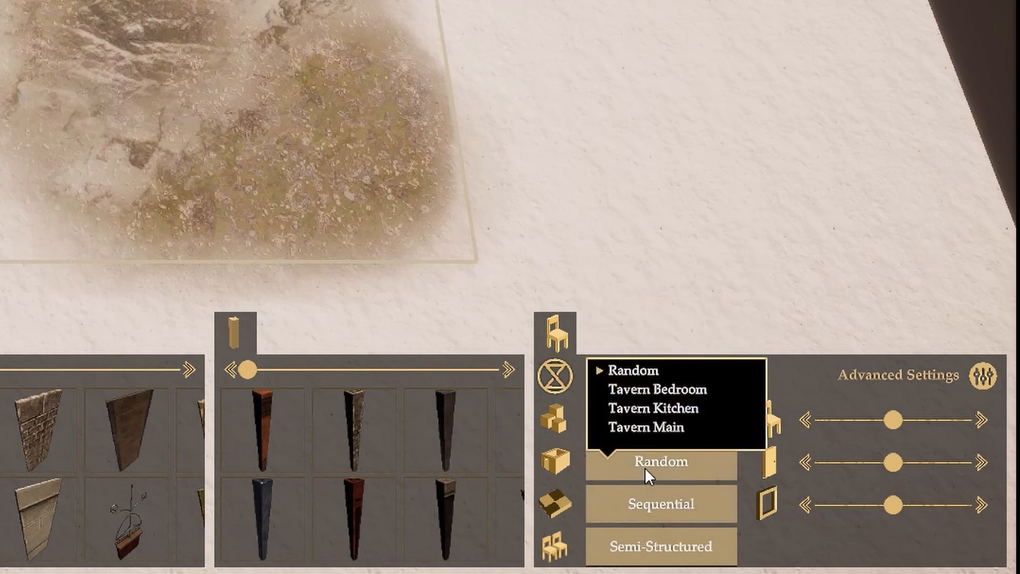
left_click(660, 437)
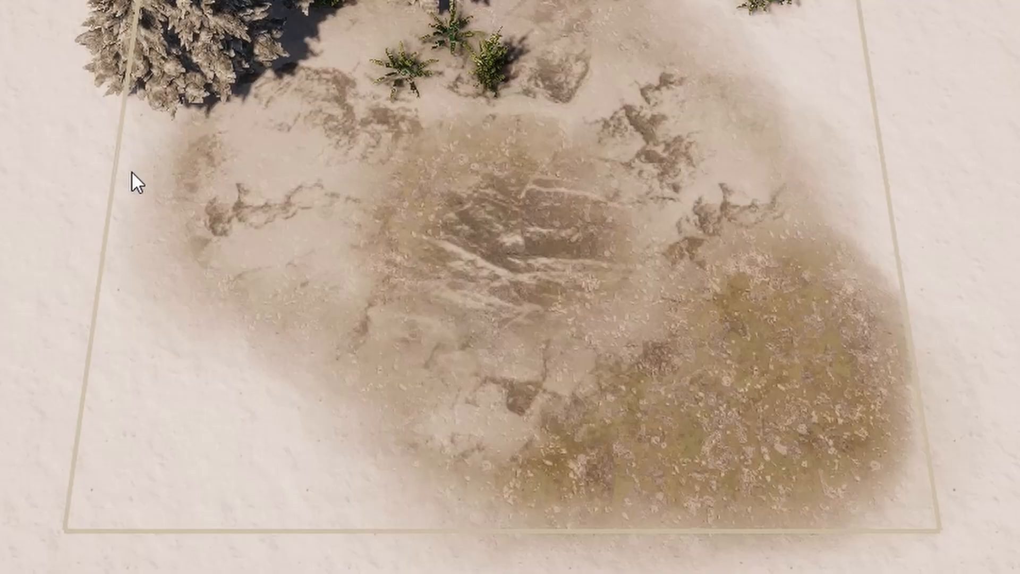
Mark out a large rectangle over the painted ground in front of the trees and build the furnished tavern room there.
left_click_drag(367, 225, 514, 378)
left_click_drag(485, 482, 918, 508)
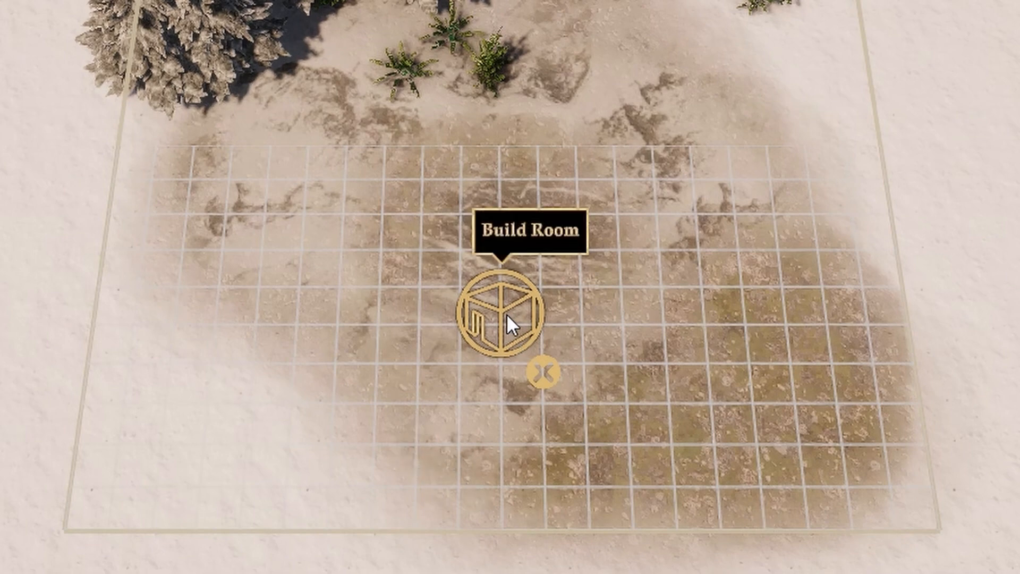
left_click(511, 335)
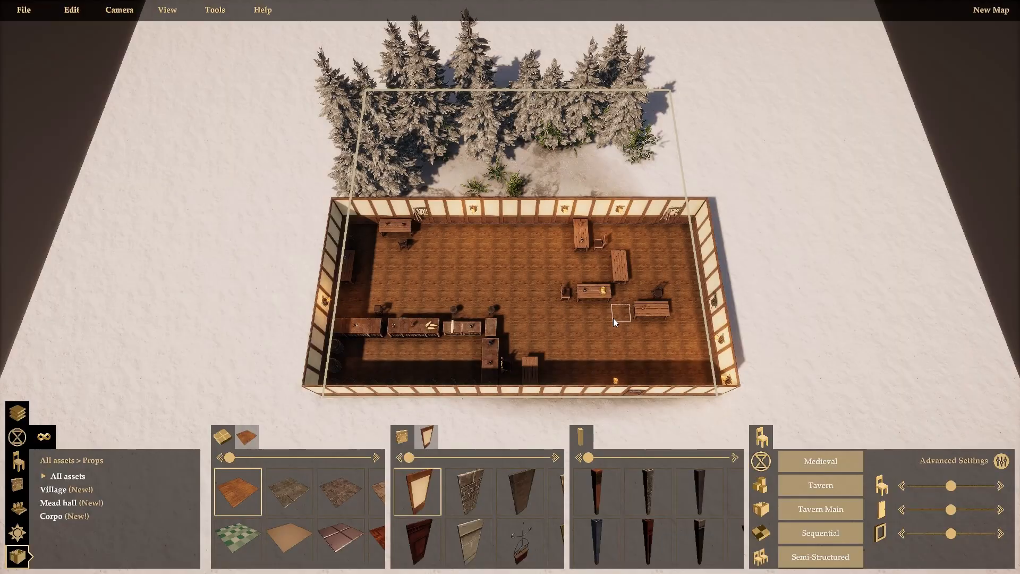
middle_click_drag(614, 318, 14, 294)
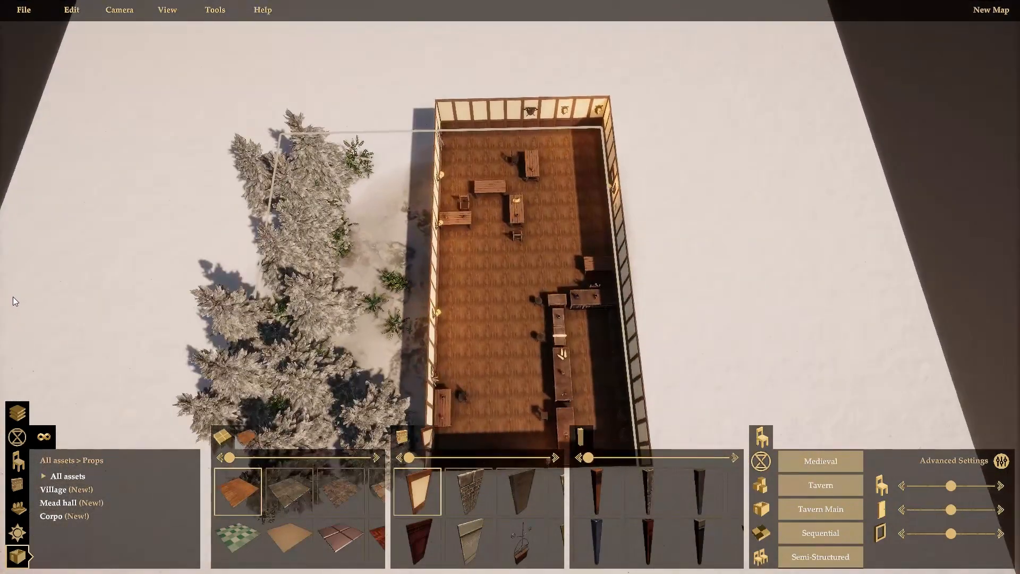
middle_click_drag(550, 259, 273, 257)
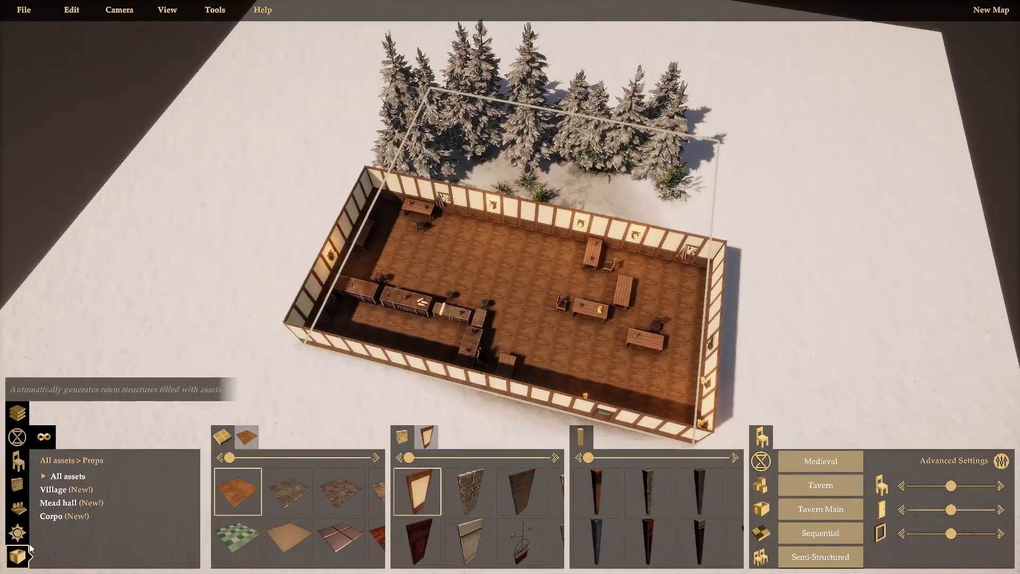
Move the bare wooden table from beside the dining table with bread to the open floor near the bar counter.
left_click(18, 461)
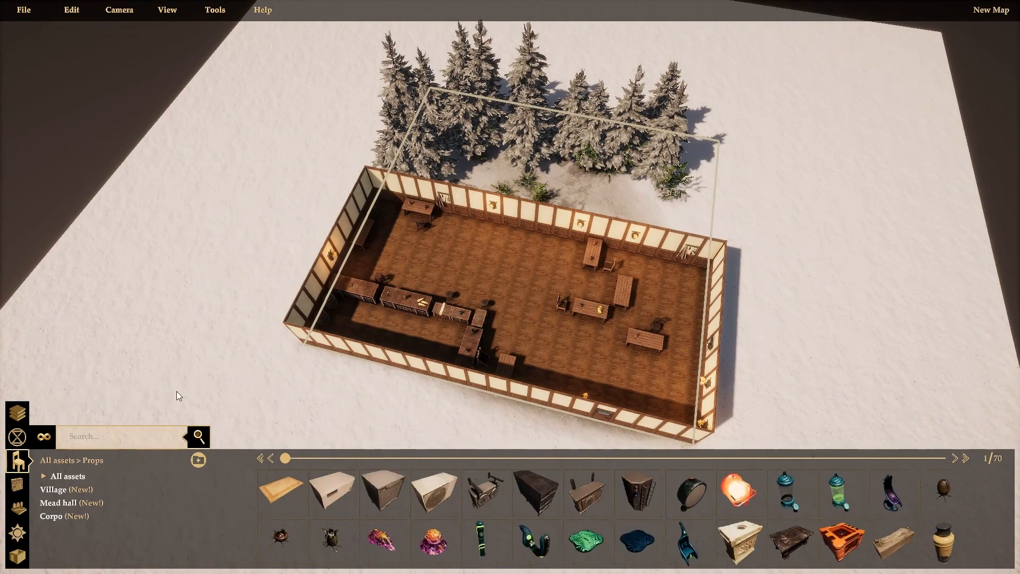
left_click(584, 304)
left_click(624, 304)
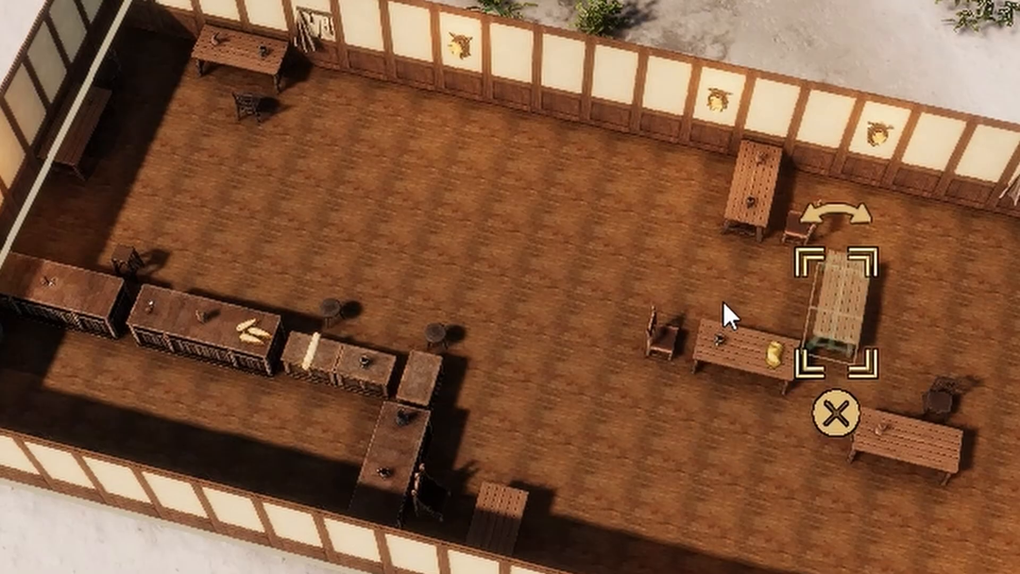
left_click_drag(728, 314, 469, 238)
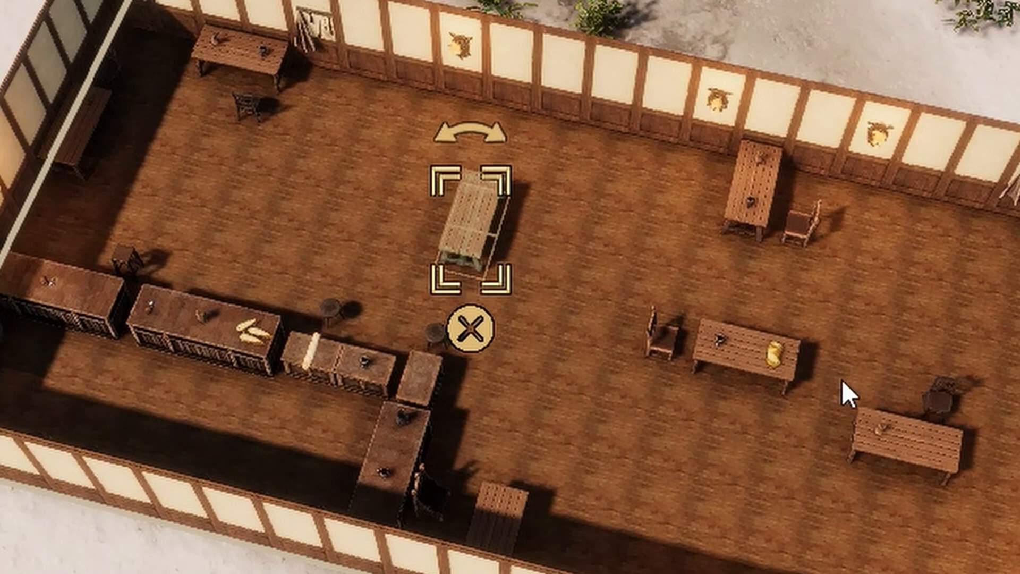
left_click(579, 279)
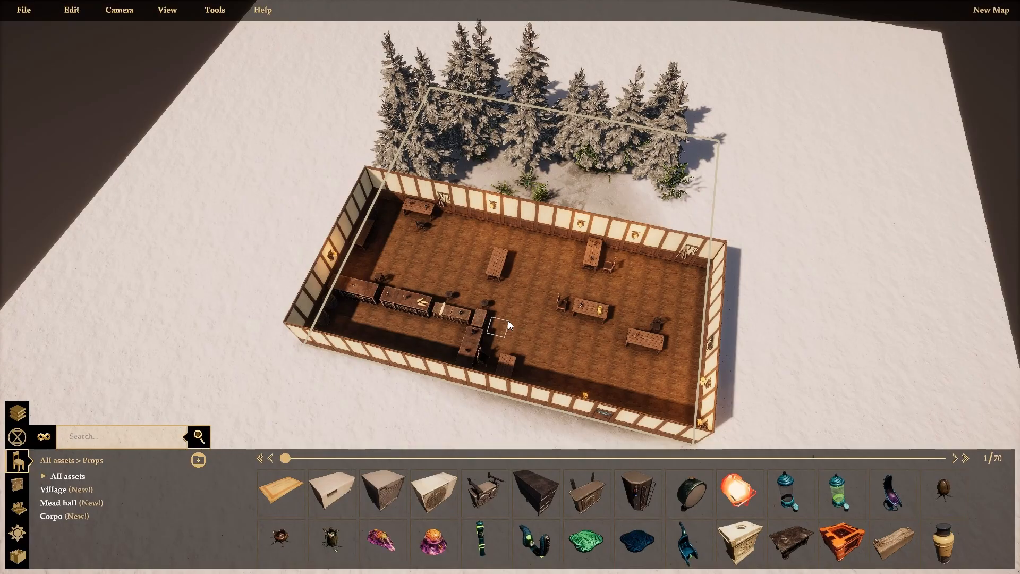
Enable multilevel editing and duplicate the tavern's level 0 as level 1.
right_click_drag(598, 365, 426, 313)
middle_click_drag(519, 355, 513, 317)
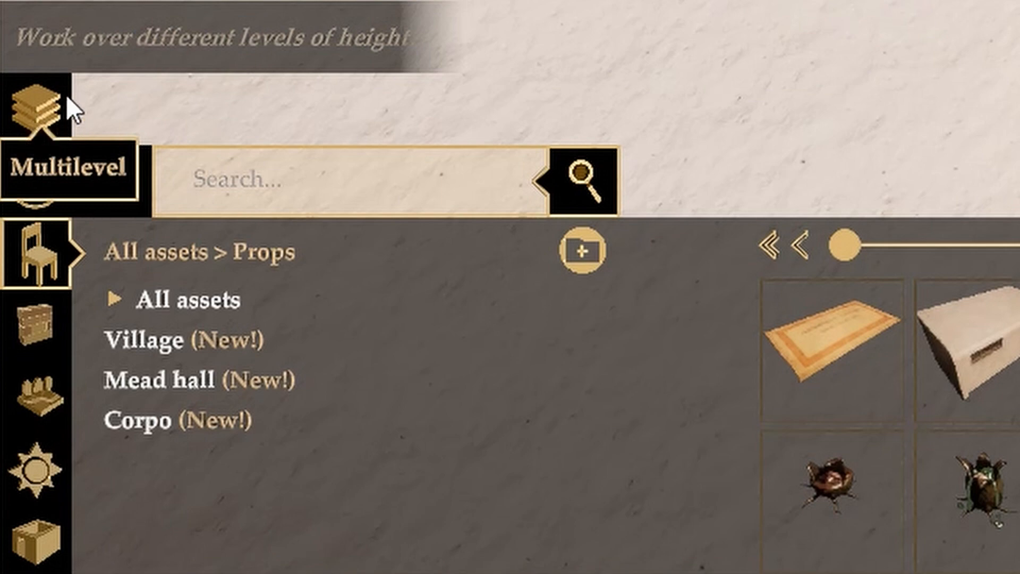
left_click(34, 119)
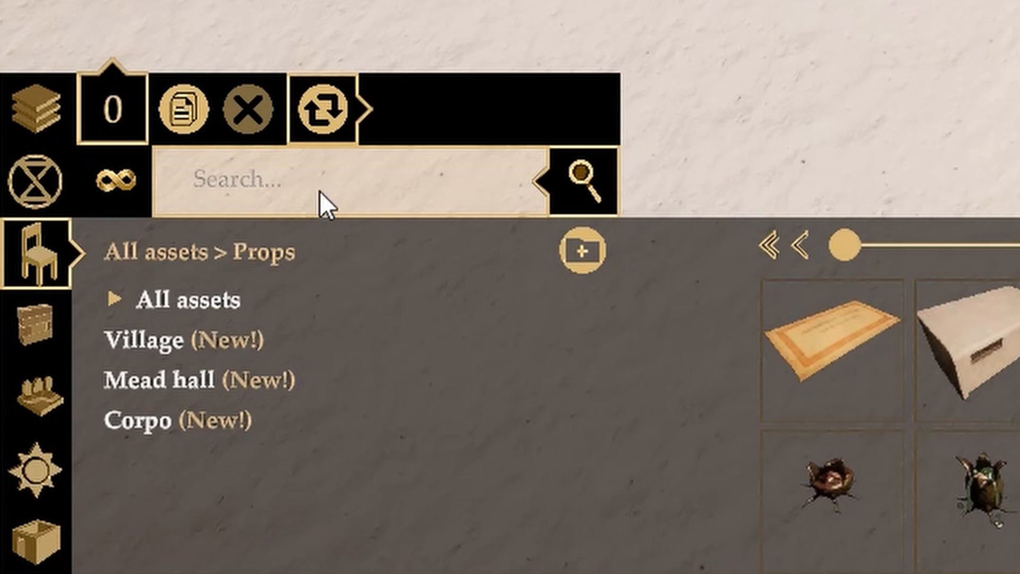
left_click(182, 110)
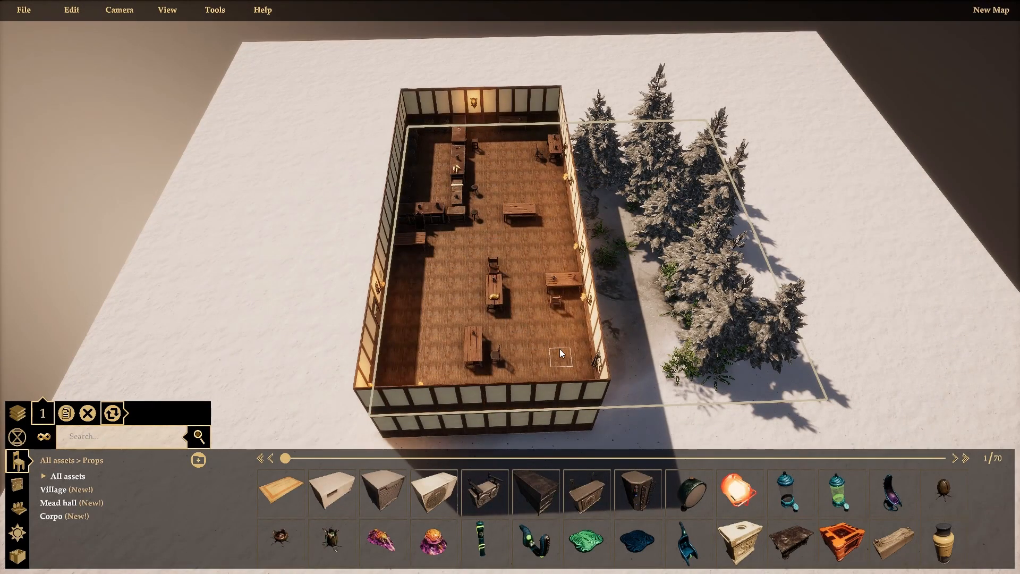
middle_click_drag(257, 390, 488, 347)
middle_click_drag(759, 414, 779, 385)
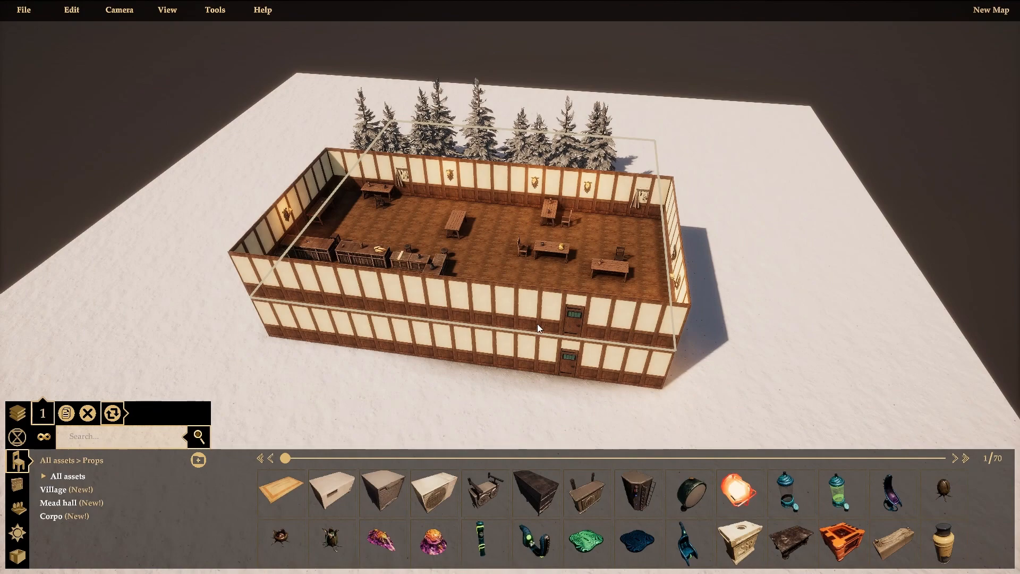
Replace the door on the tavern's upper level with the narrow cream wood-framed wall.
left_click(19, 460)
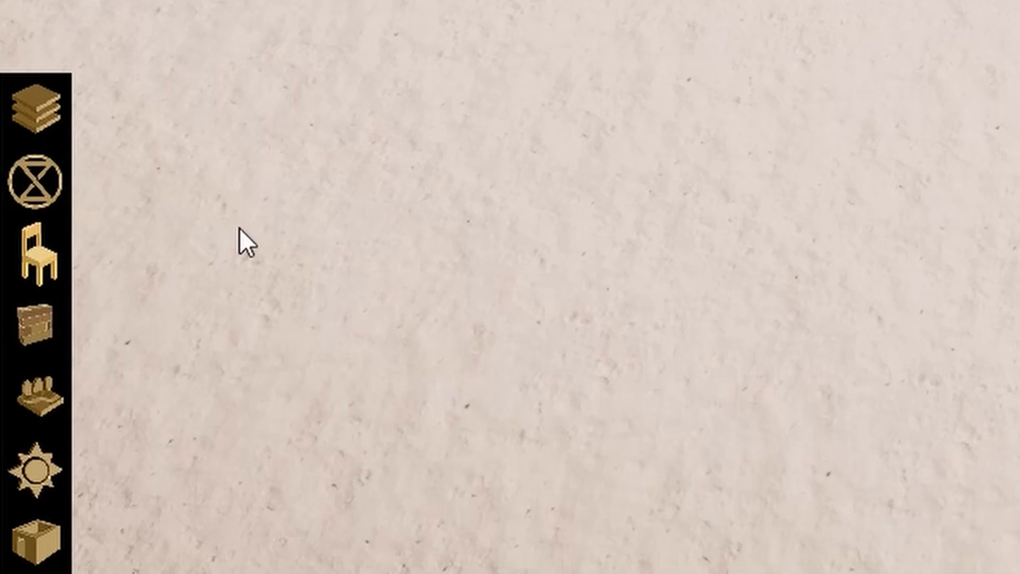
left_click(27, 236)
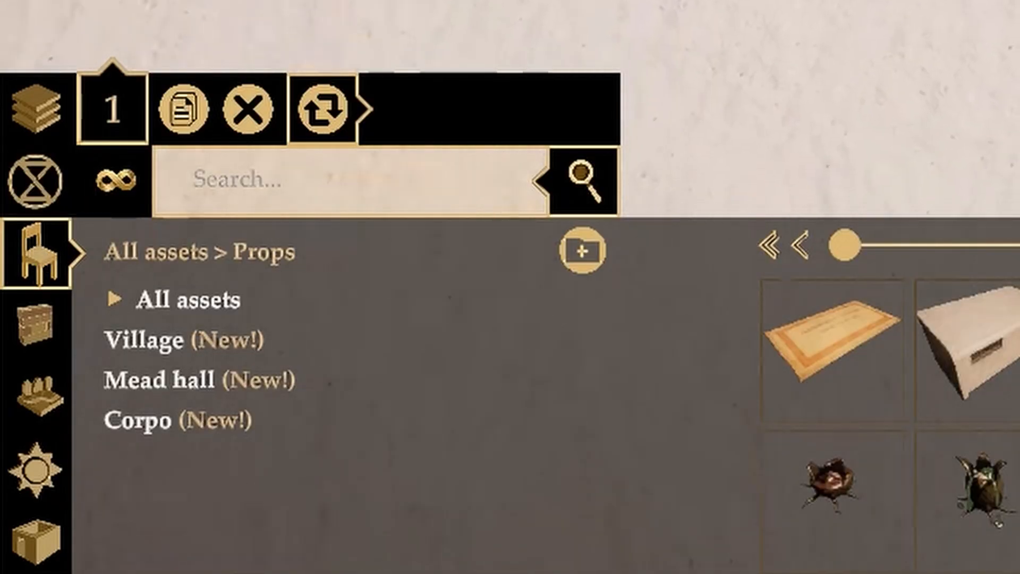
left_click(33, 341)
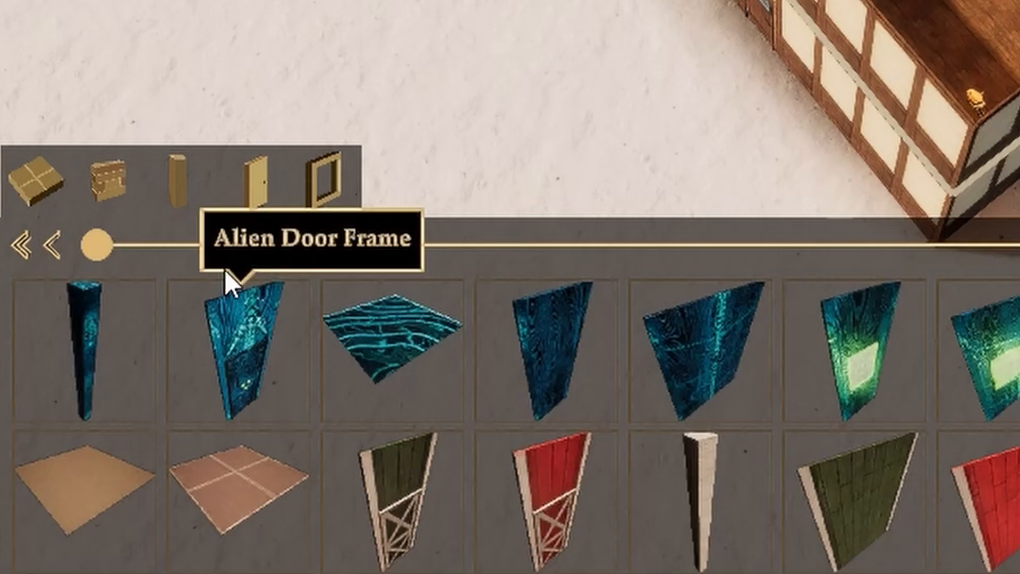
left_click(1002, 205)
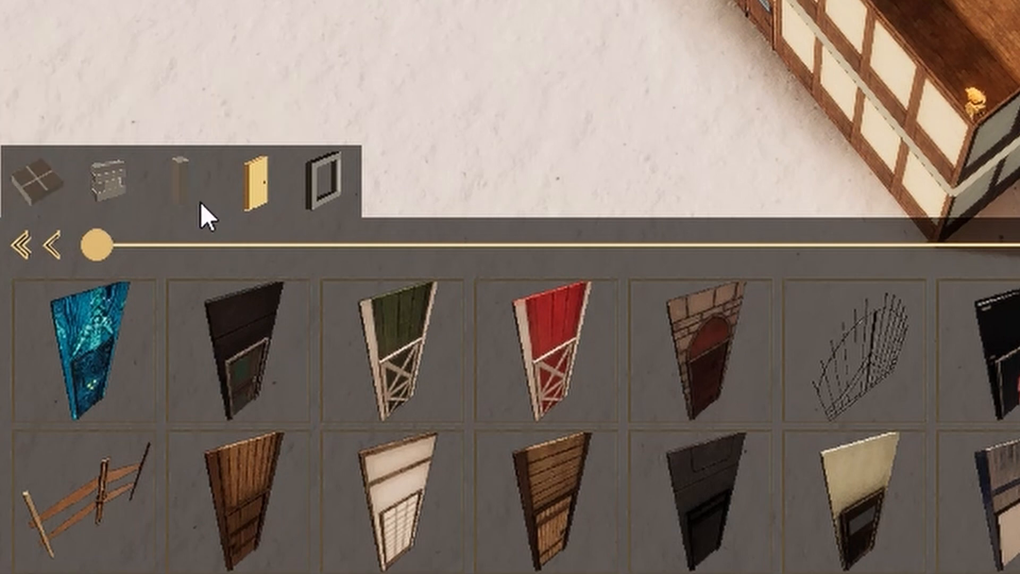
left_click(105, 191)
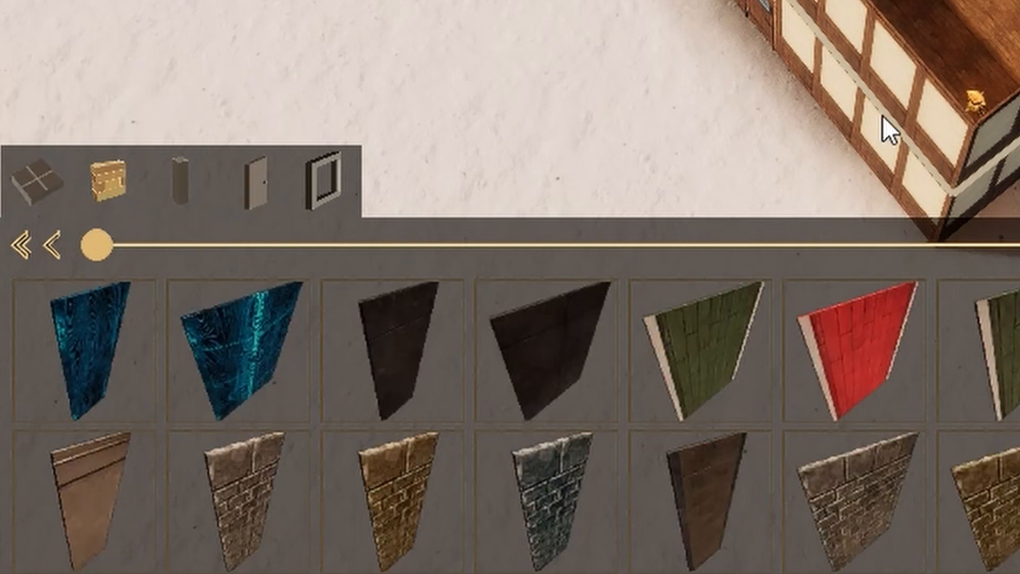
right_click_drag(737, 64, 898, 25)
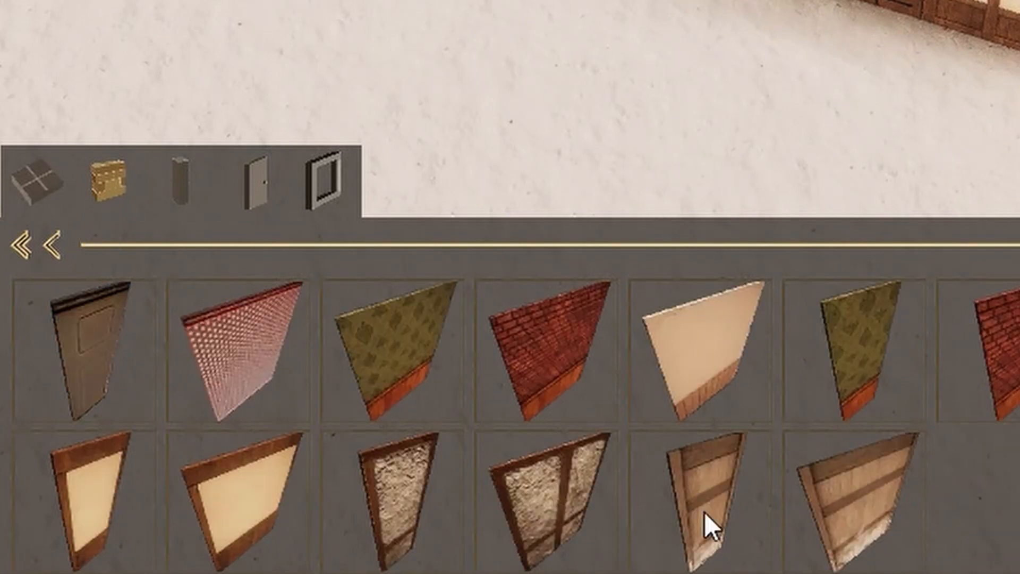
left_click(97, 512)
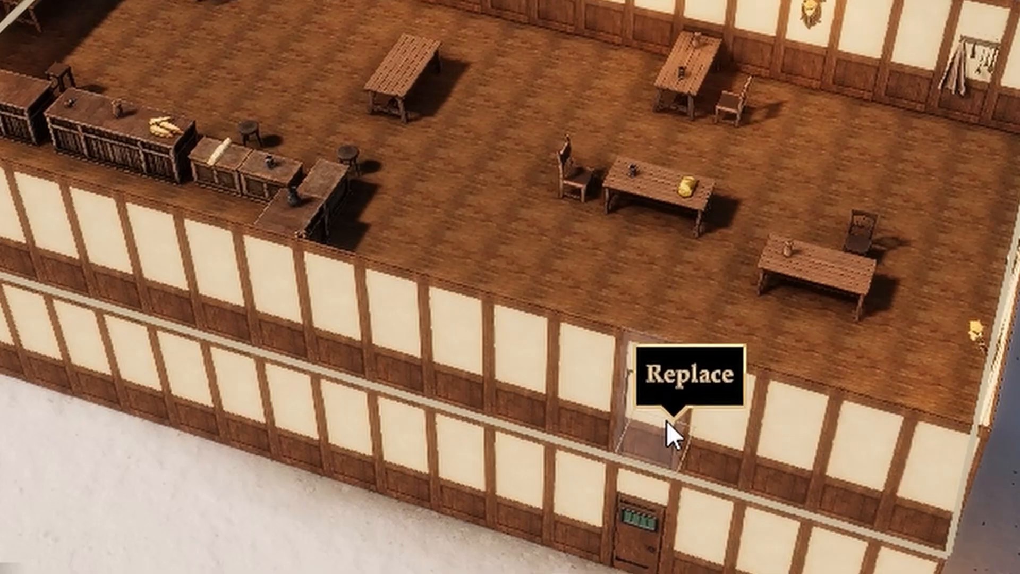
left_click(668, 422)
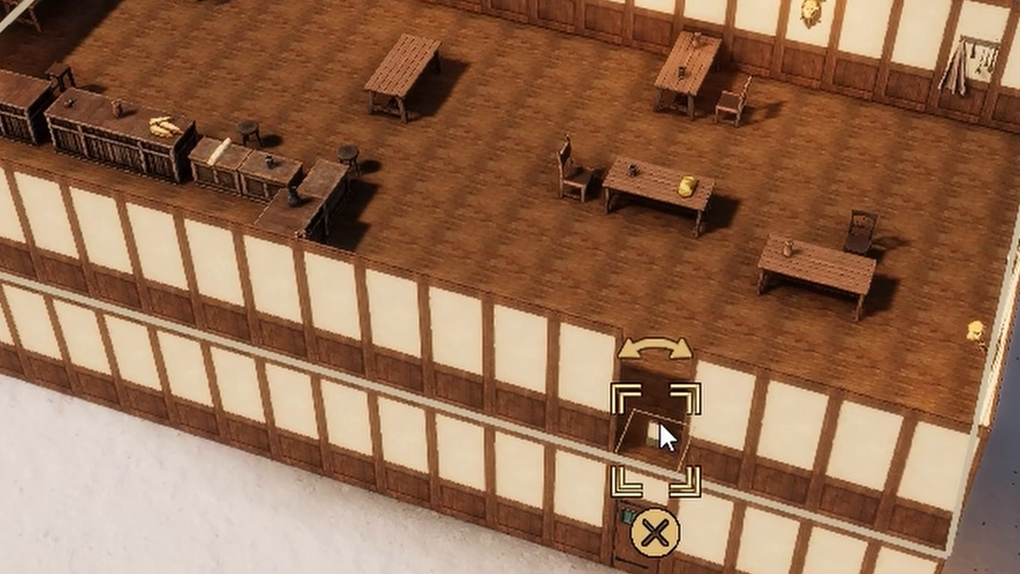
Delete a straight, one-tile-wide strip of level 1 floor tiles along the room's shaded side.
middle_click_drag(755, 378, 592, 350)
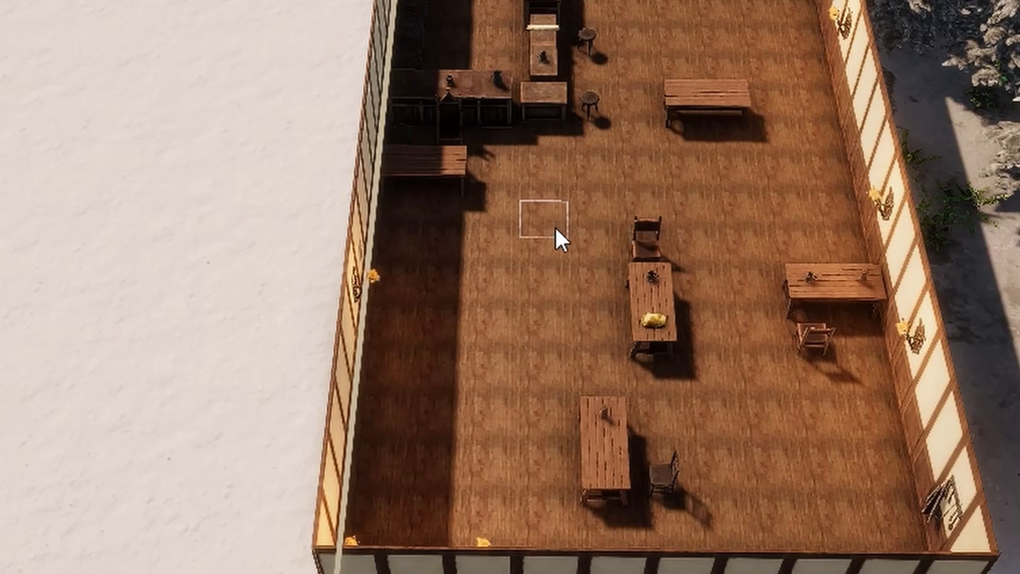
left_click(475, 224)
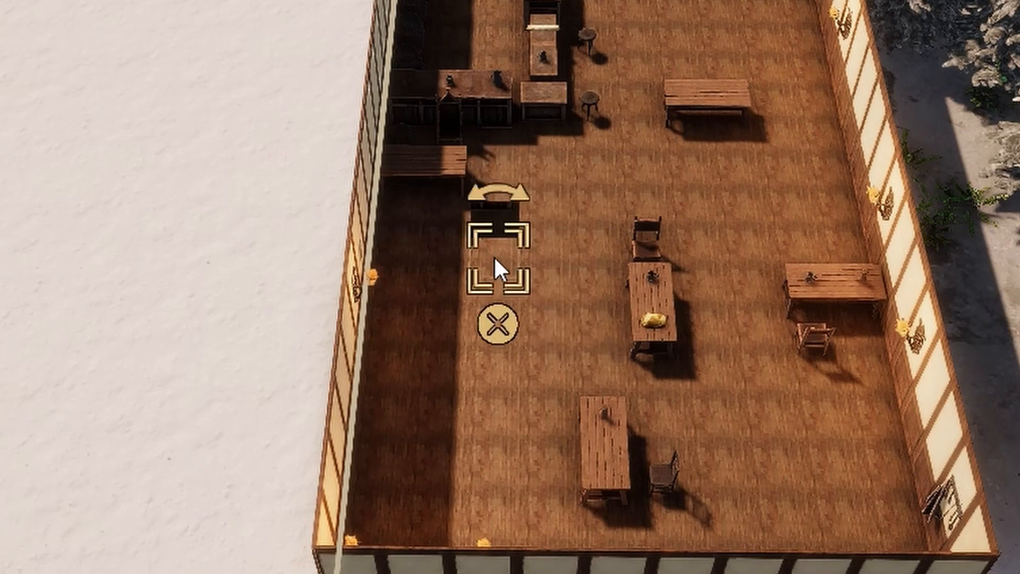
left_click(495, 322)
left_click(502, 338)
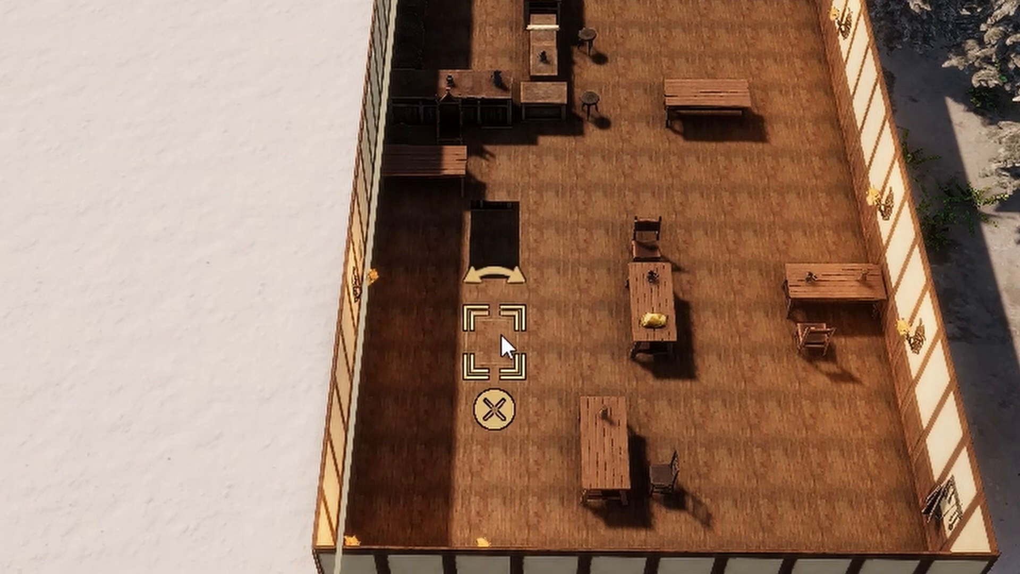
left_click(492, 408)
left_click(476, 299)
left_click(496, 368)
left_click(490, 396)
left_click(493, 454)
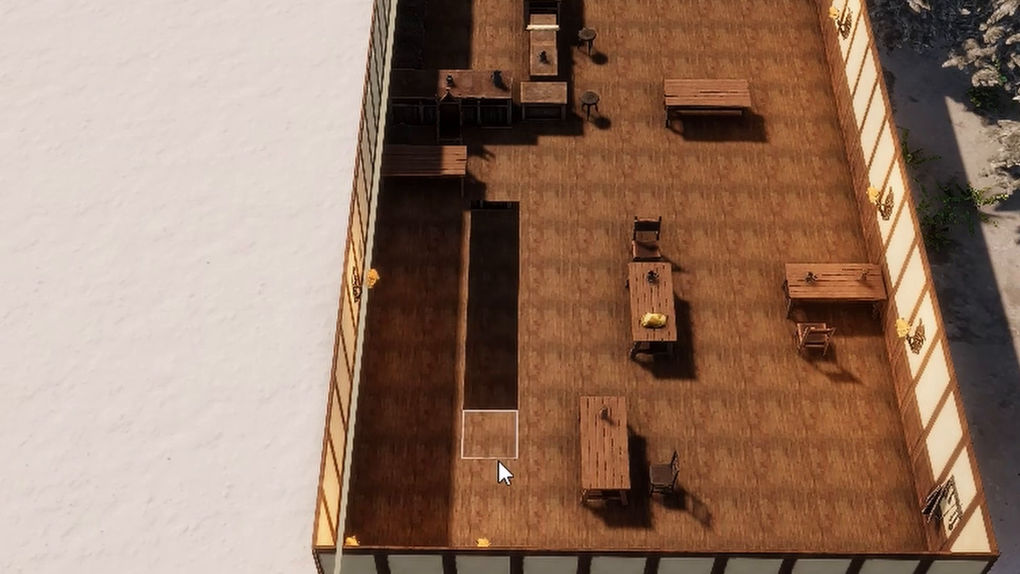
left_click(492, 444)
left_click(493, 497)
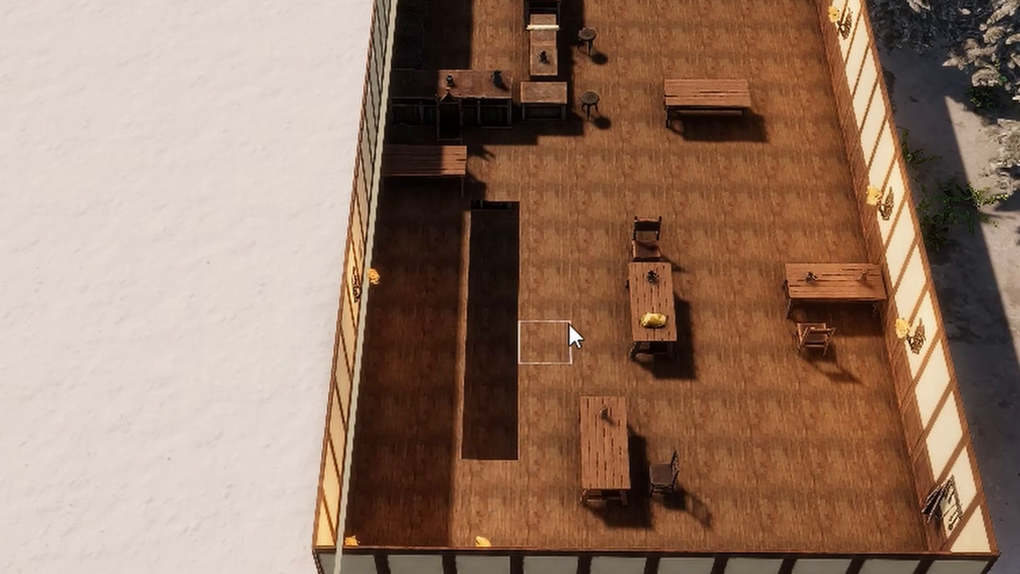
Extend the floor opening with a row of deleted tiles from its bar end toward the chair at the bread table.
left_click(535, 215)
left_click(547, 284)
left_click(643, 222)
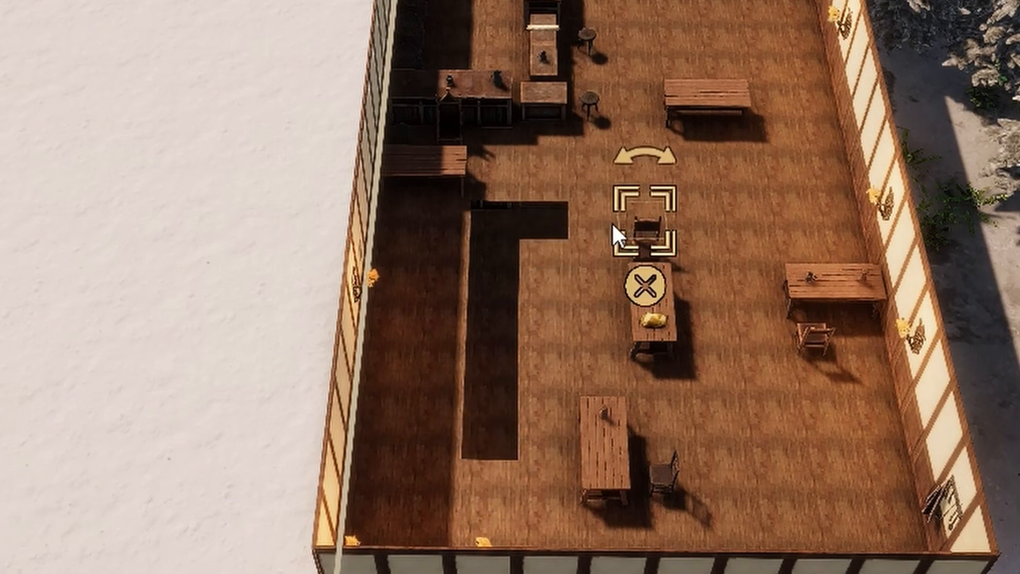
left_click(646, 285)
left_click(595, 234)
left_click(599, 285)
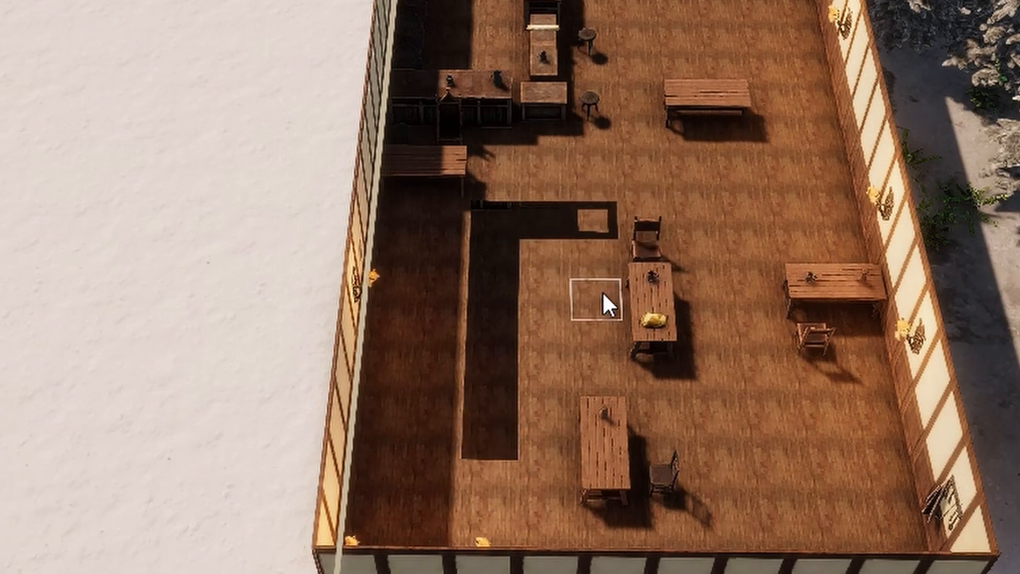
Delete the remaining floor tiles between the opening's two arms to widen it beside the bread table.
left_click(592, 295)
left_click(598, 366)
left_click(574, 263)
left_click(597, 324)
left_click(538, 258)
left_click(552, 319)
left_click(541, 269)
left_click(551, 323)
left_click(552, 303)
left_click(547, 366)
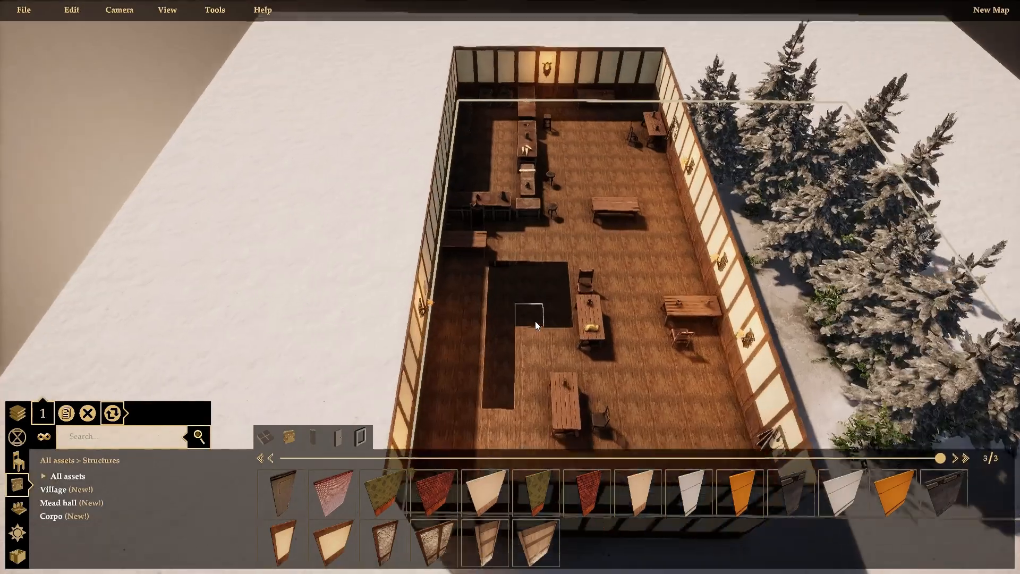
Examine the lower level through the floor opening from several angles and distances.
scroll(540, 319, "up", 5)
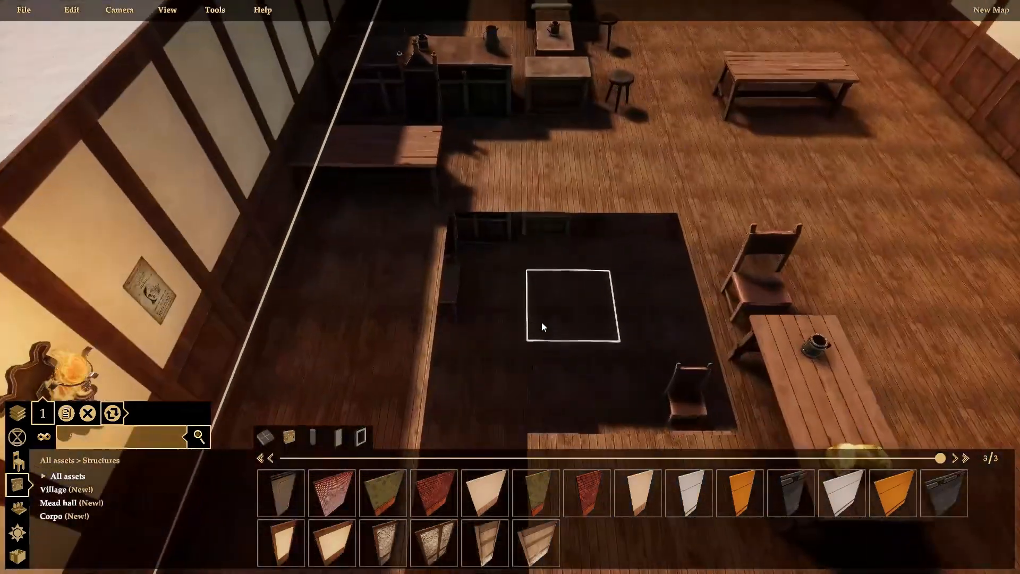
scroll(541, 322, "down", 5)
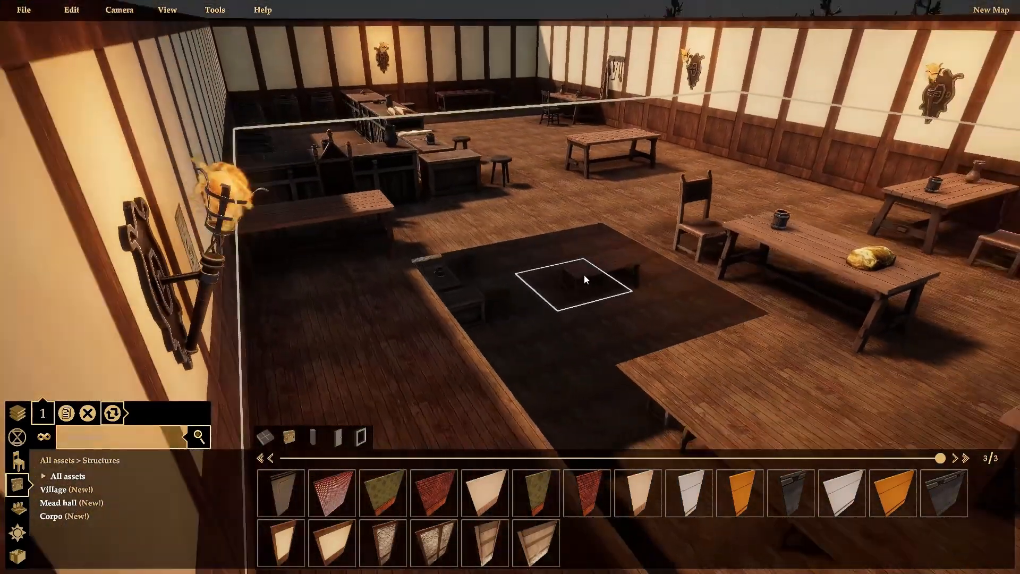
middle_click_drag(585, 276, 68, 345)
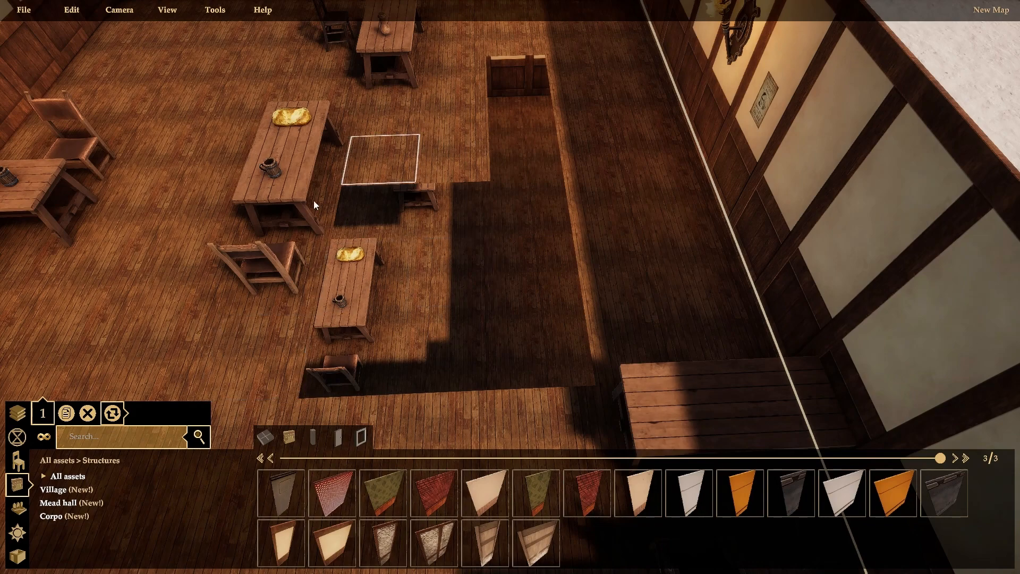
scroll(526, 274, "down", 3)
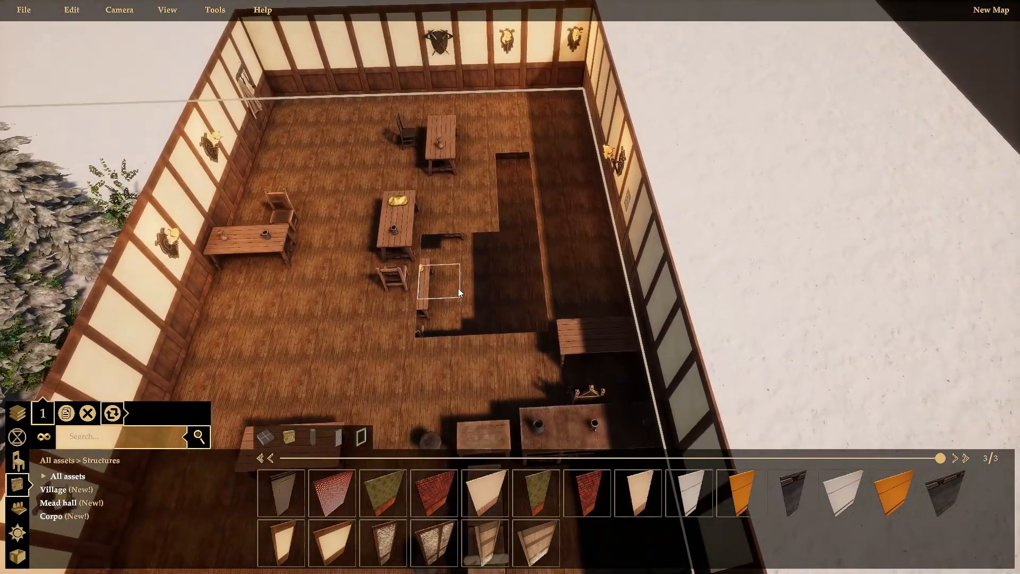
scroll(478, 287, "up", 5)
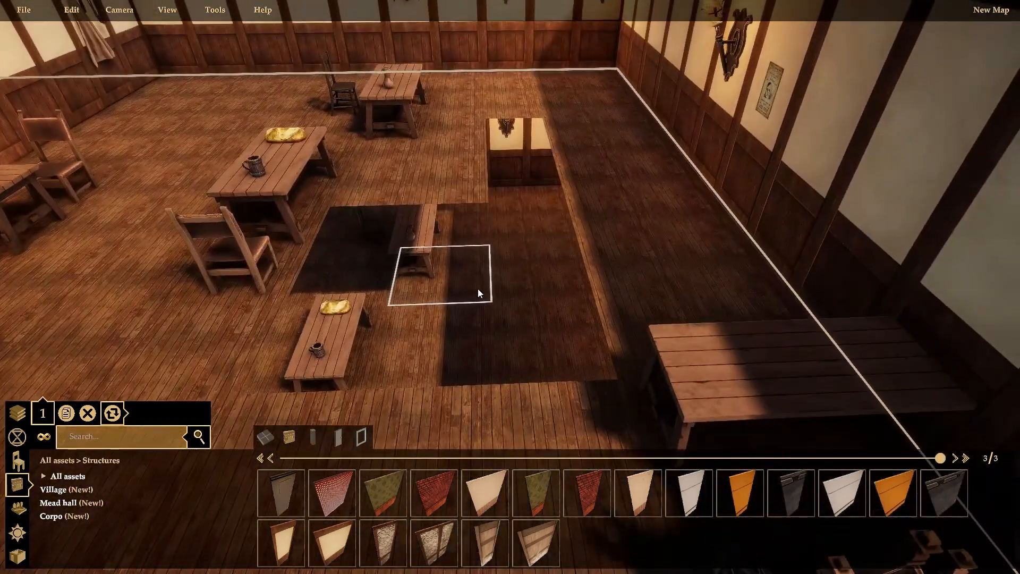
scroll(478, 289, "down", 4)
right_click_drag(477, 289, 7, 291)
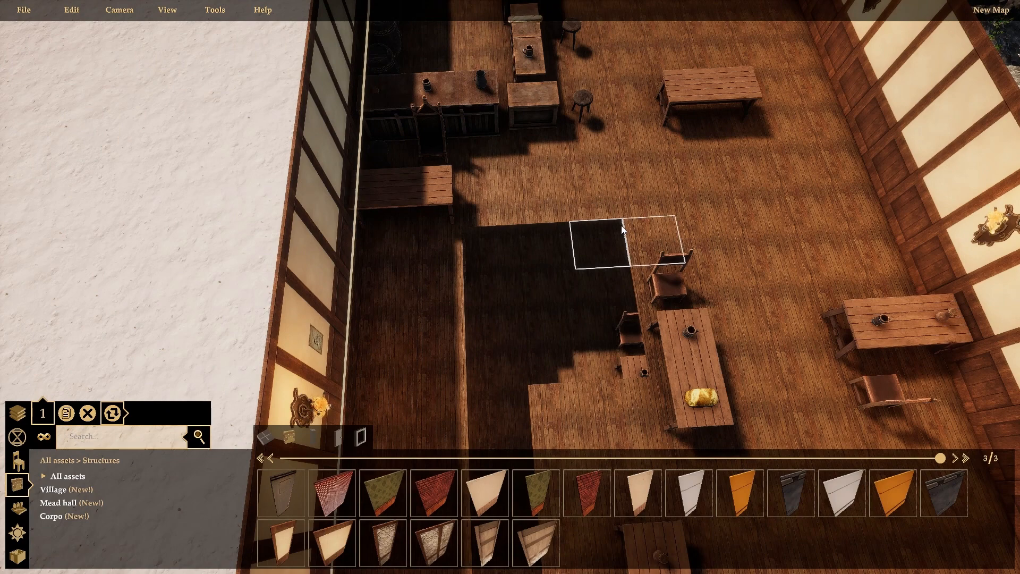
right_click_drag(435, 329, 460, 321)
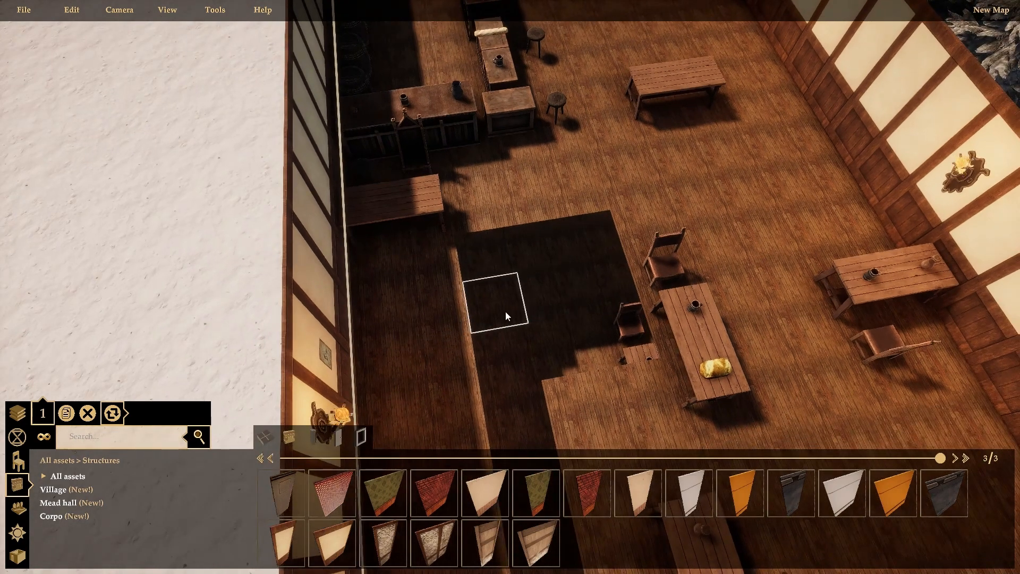
Switch the active level to 0 and inspect the tavern's ground floor.
left_click(43, 411)
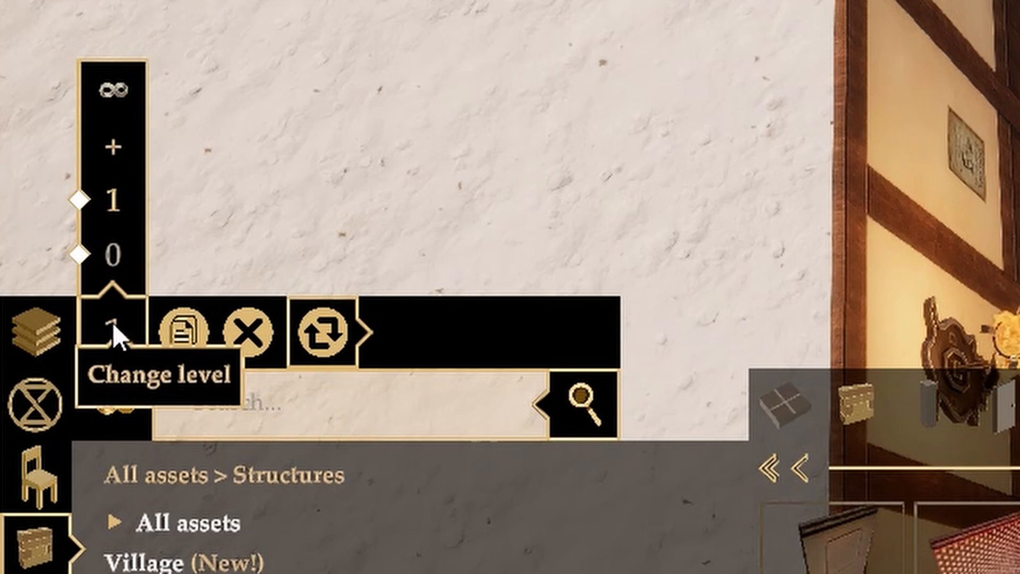
left_click(111, 260)
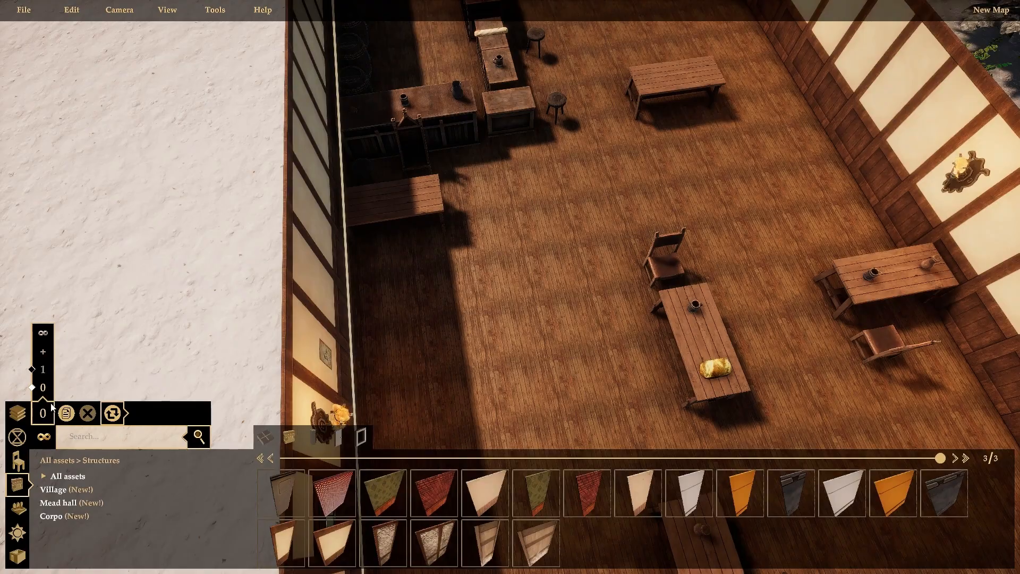
right_click_drag(600, 346, 109, 230)
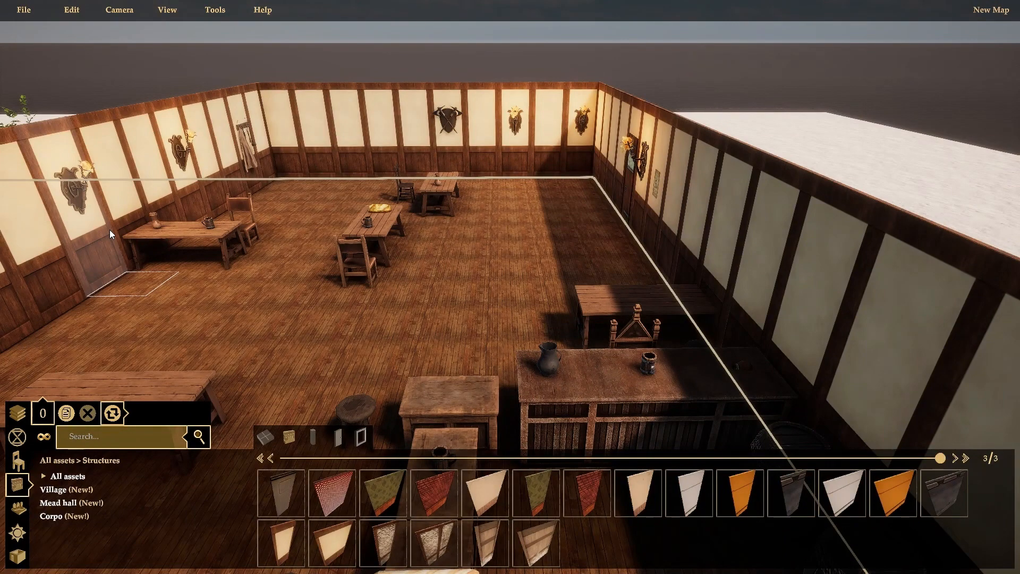
right_click_drag(263, 207, 365, 333)
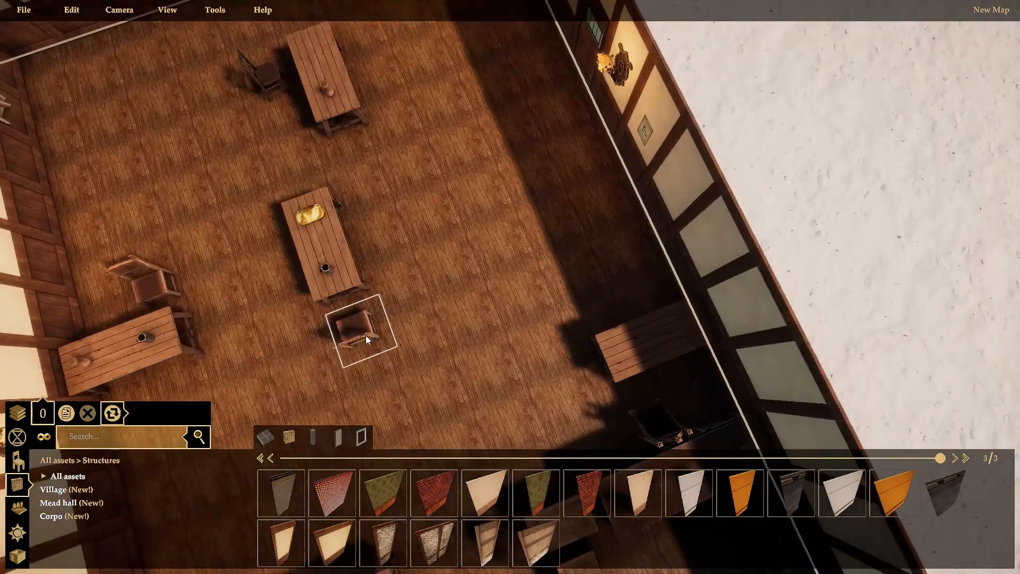
Open the Props assets, and move the bread table and its leather chair into the open area near the back wall.
left_click(17, 460)
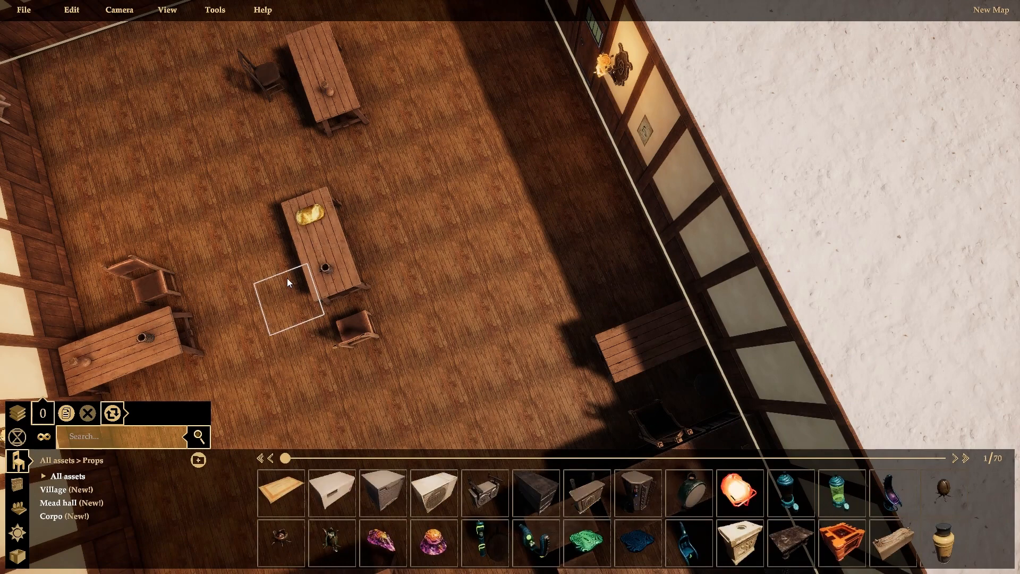
left_click(328, 246)
left_click_drag(217, 192, 130, 150)
left_click(364, 337)
left_click_drag(361, 336, 173, 136)
scroll(186, 136, "up", 3)
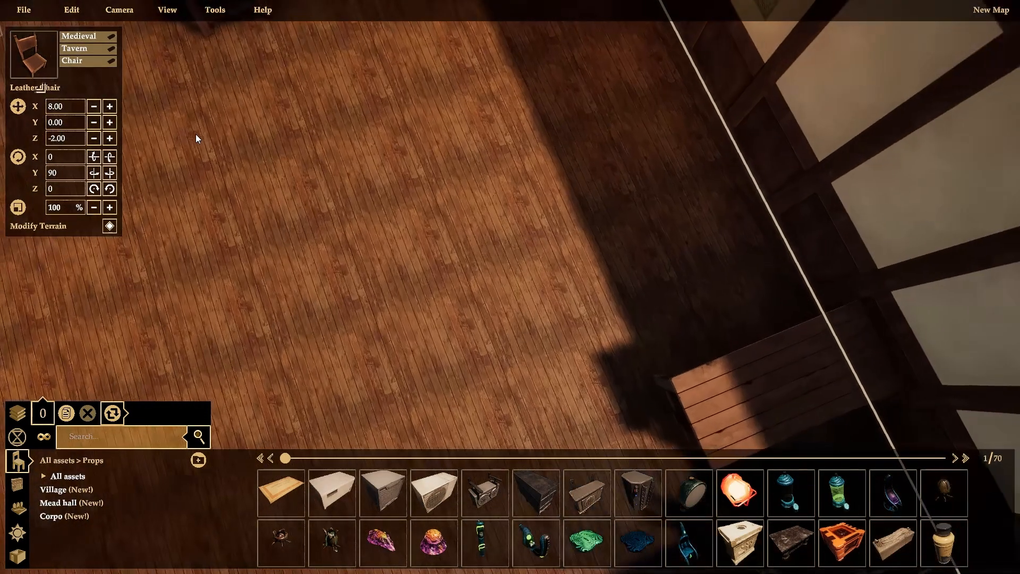
scroll(197, 135, "down", 4)
left_click_drag(205, 77, 178, 130)
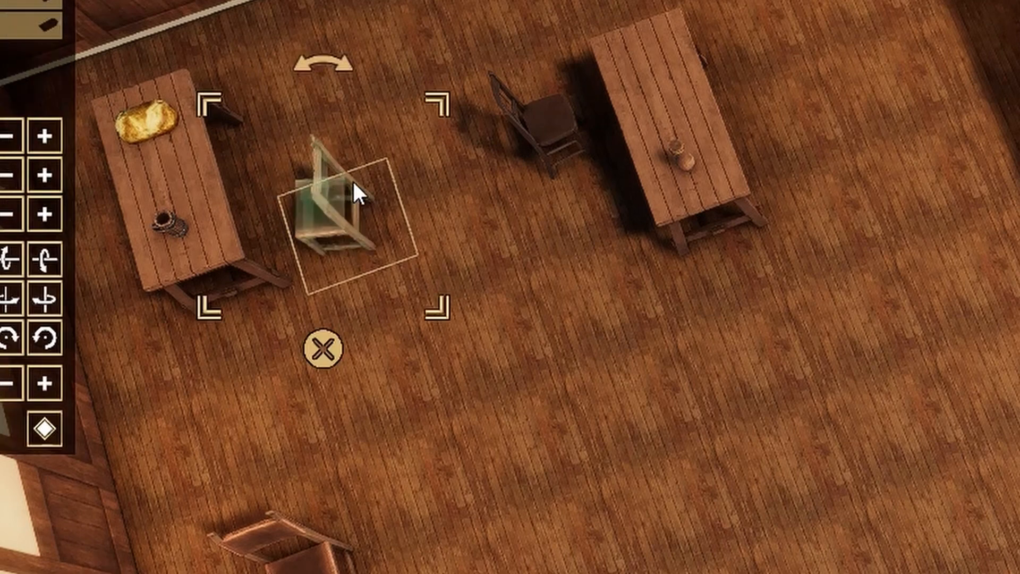
Shift the bread table toward the neighbouring jug table and set the leather chair between the two, against the bread table's long side.
left_click_drag(258, 203, 275, 193)
mouse_move(223, 213)
left_mouse_down()
mouse_move(328, 224)
mouse_move(413, 209)
mouse_move(222, 214)
left_mouse_up()
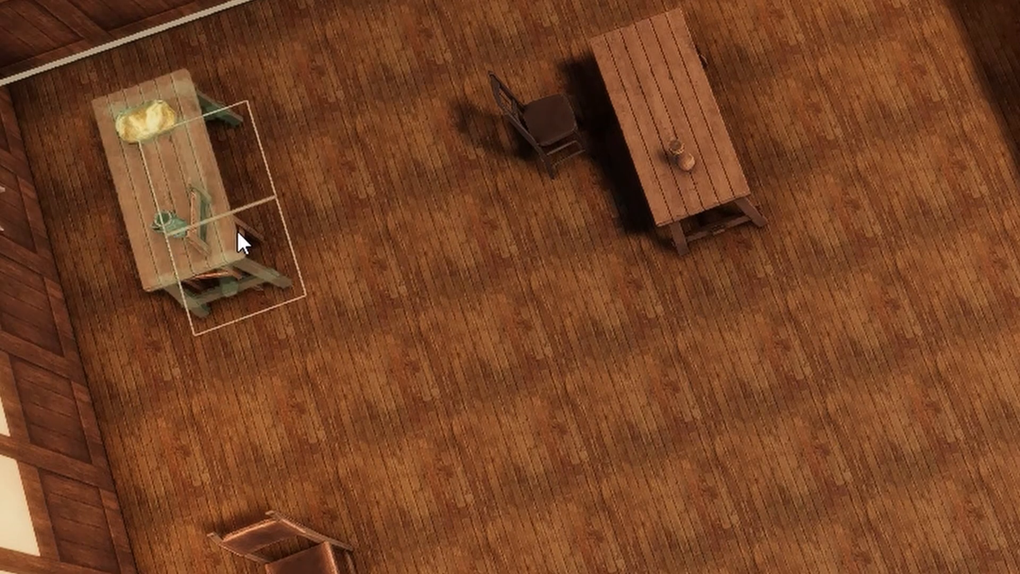
left_click_drag(285, 221, 281, 226)
left_click(225, 250)
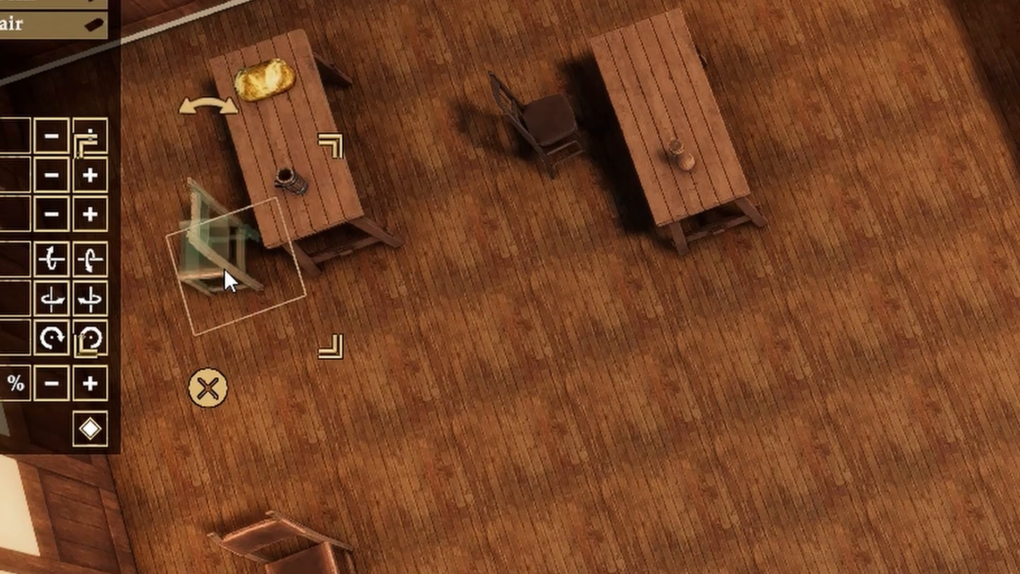
left_click_drag(209, 259, 391, 165)
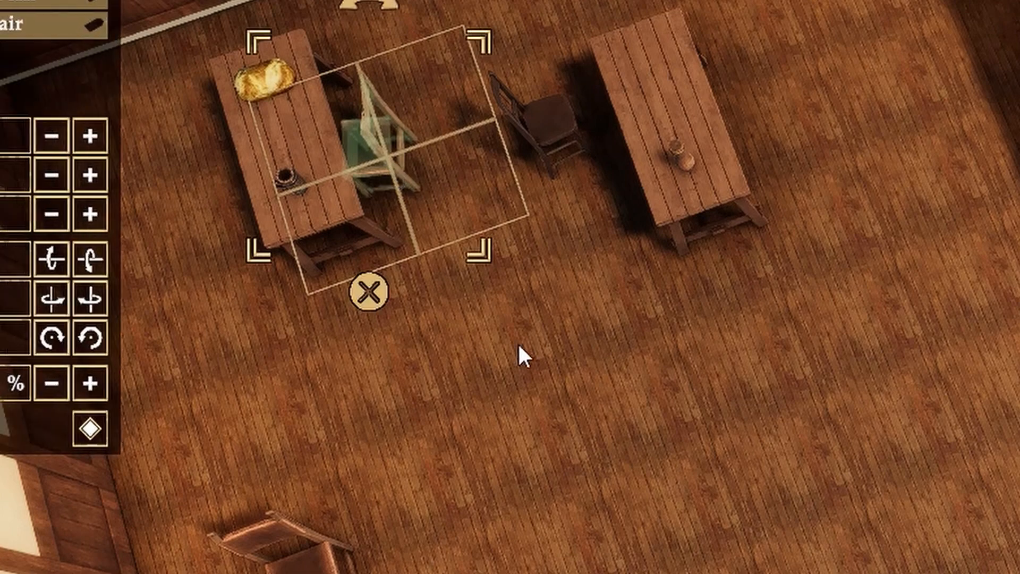
left_click(519, 341)
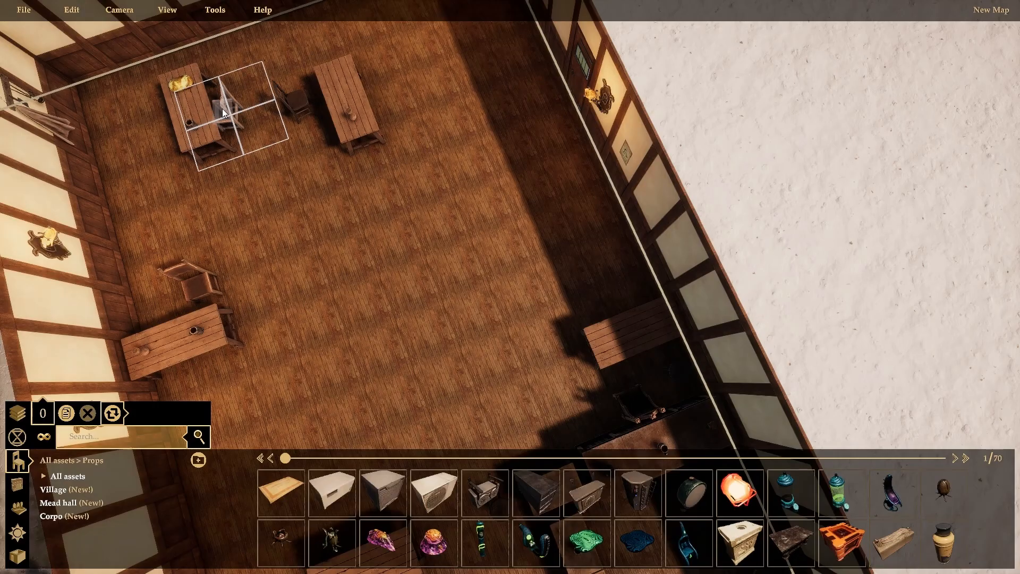
Delete the empty tavern table that stands against the long timbered wall.
left_click(296, 105)
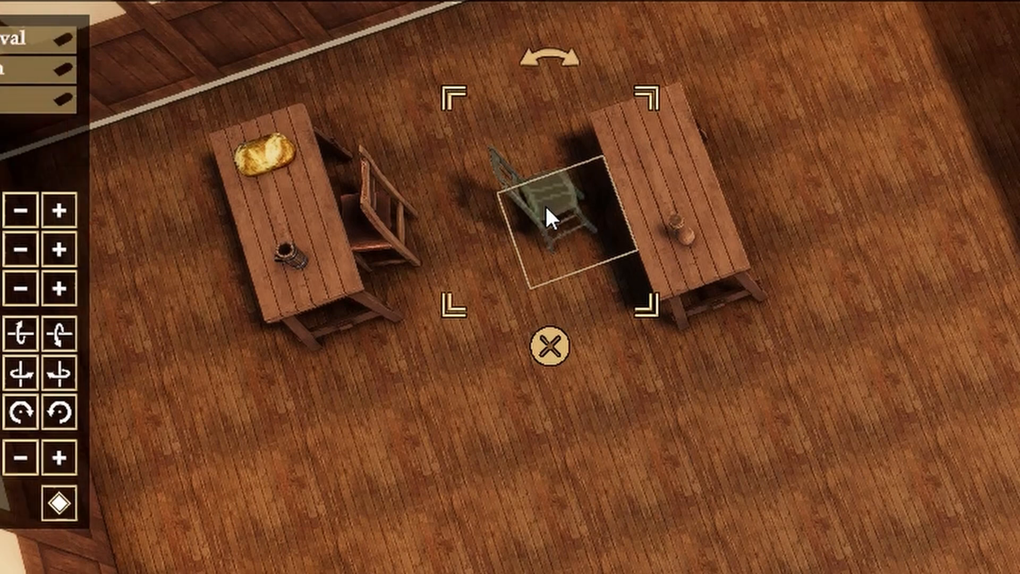
key("space")
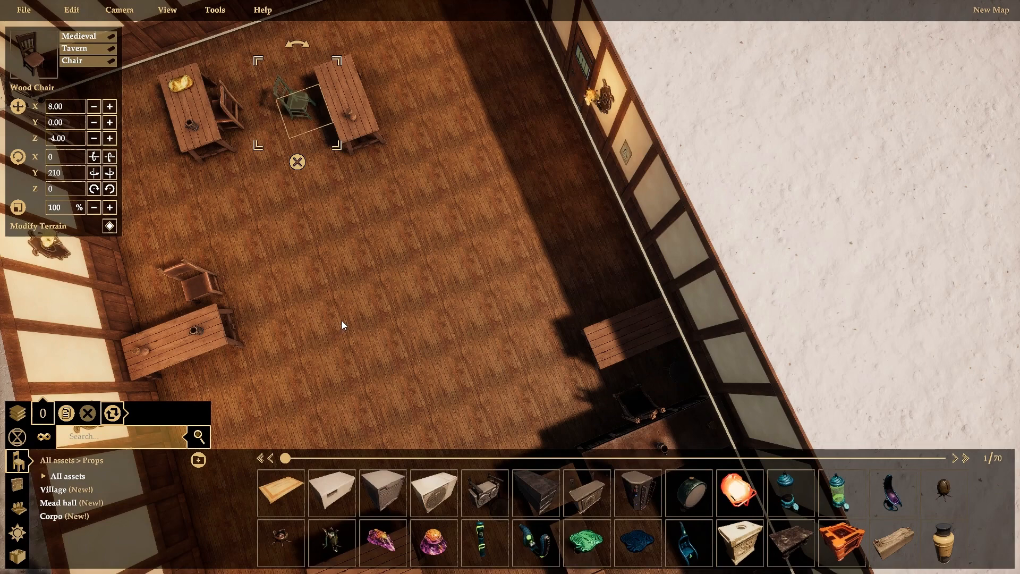
left_click(647, 342)
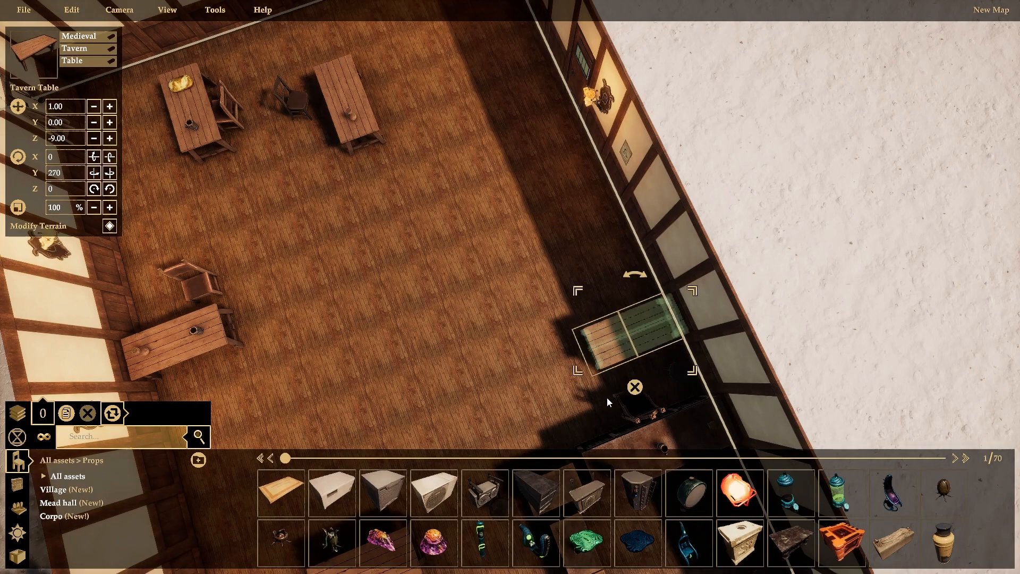
left_click(637, 391)
Move the fancy seat from the shadowed spot by the wall to the open middle of the floor and rotate it.
left_click(640, 416)
left_click_drag(639, 415, 355, 275)
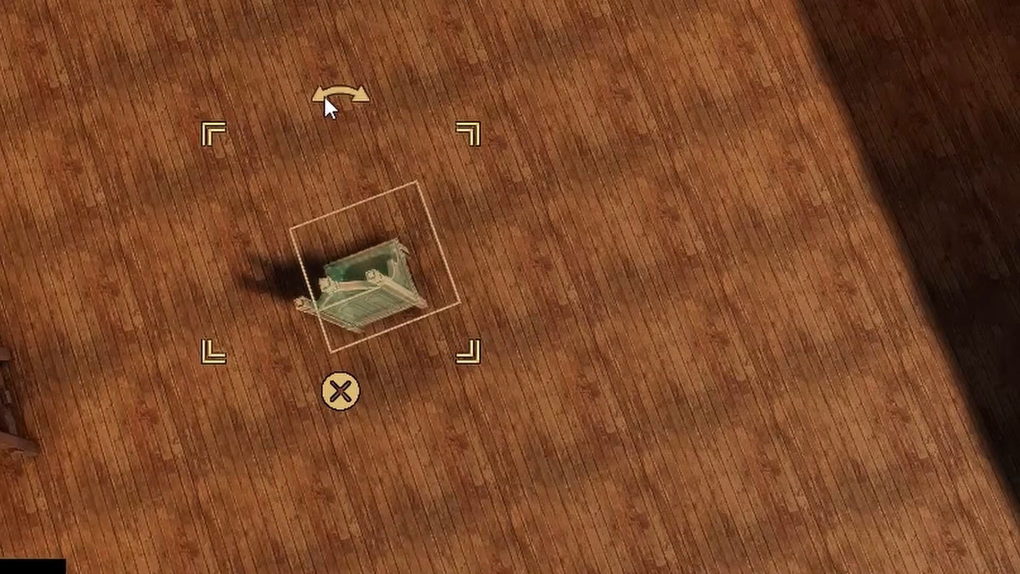
left_click_drag(330, 103, 441, 462)
left_click(566, 297)
Delete the fancy seat standing in the middle of the tavern floor.
scroll(578, 282, "up", 4)
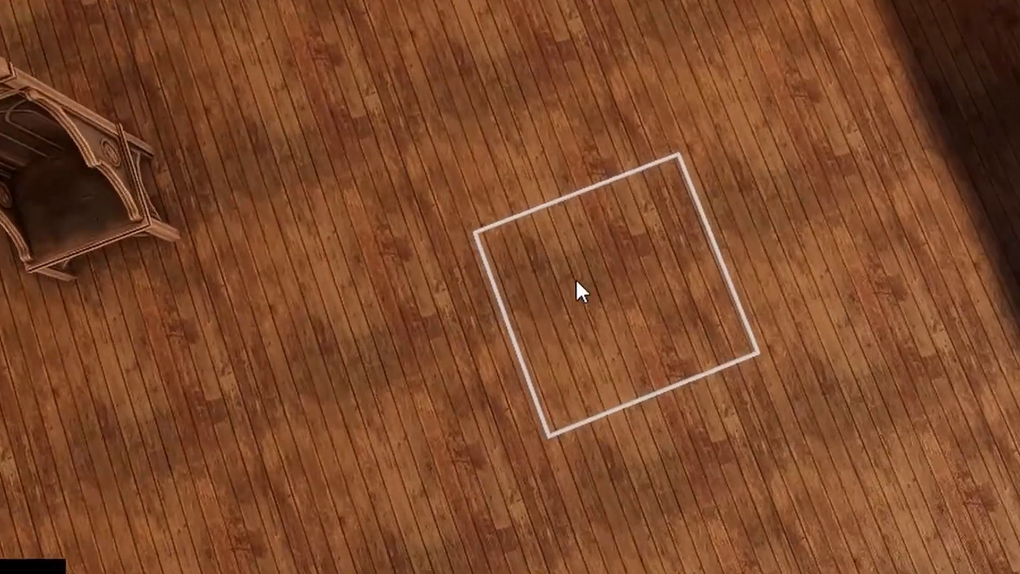
middle_click_drag(576, 280, 267, 187)
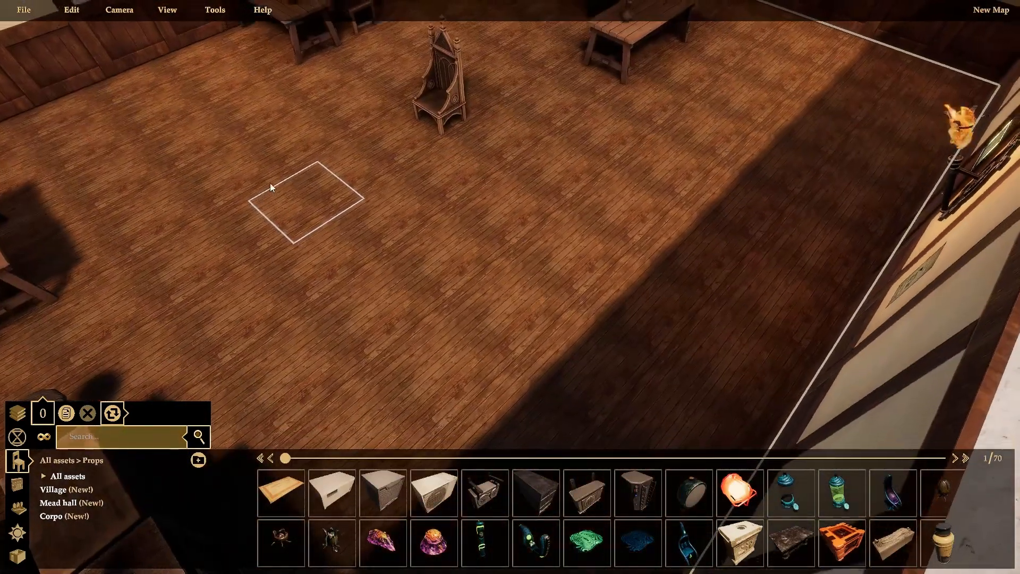
scroll(266, 186, "down", 5)
left_click(415, 151)
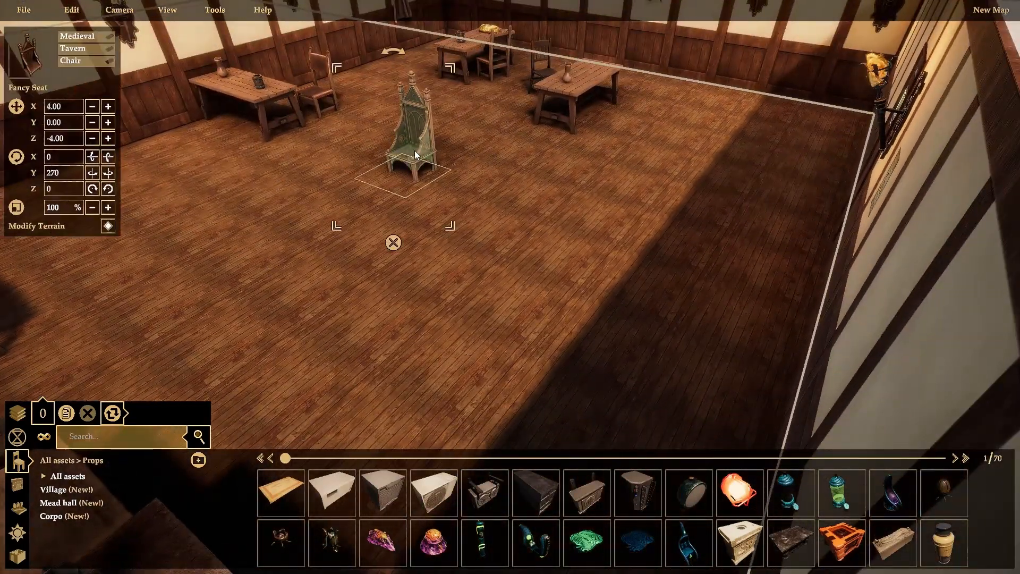
left_click(395, 244)
Switch the active level to 1 and examine the upper floor and its opening from close up and from a distance.
scroll(436, 238, "down", 8)
middle_click_drag(439, 238, 91, 266)
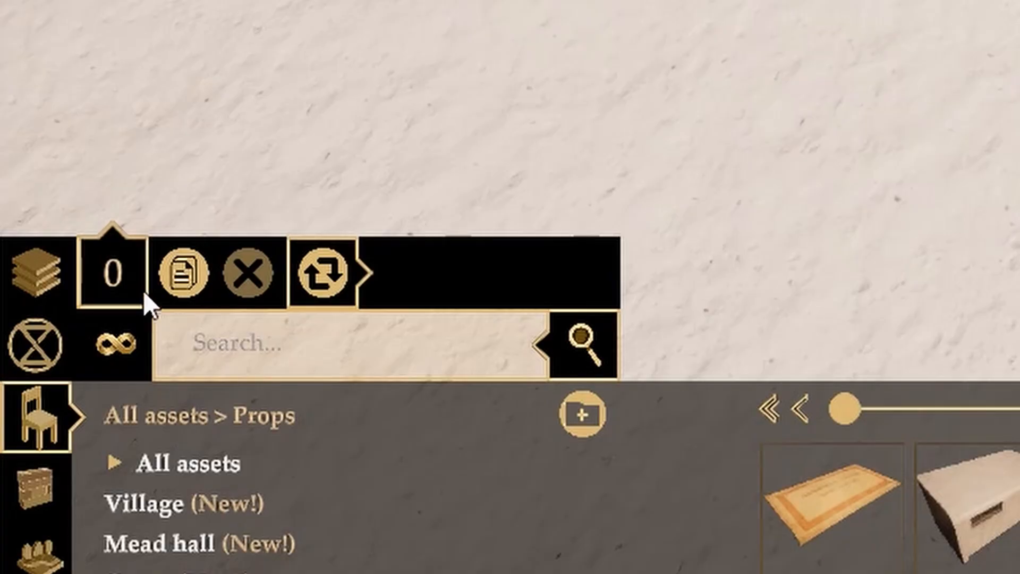
left_click(47, 415)
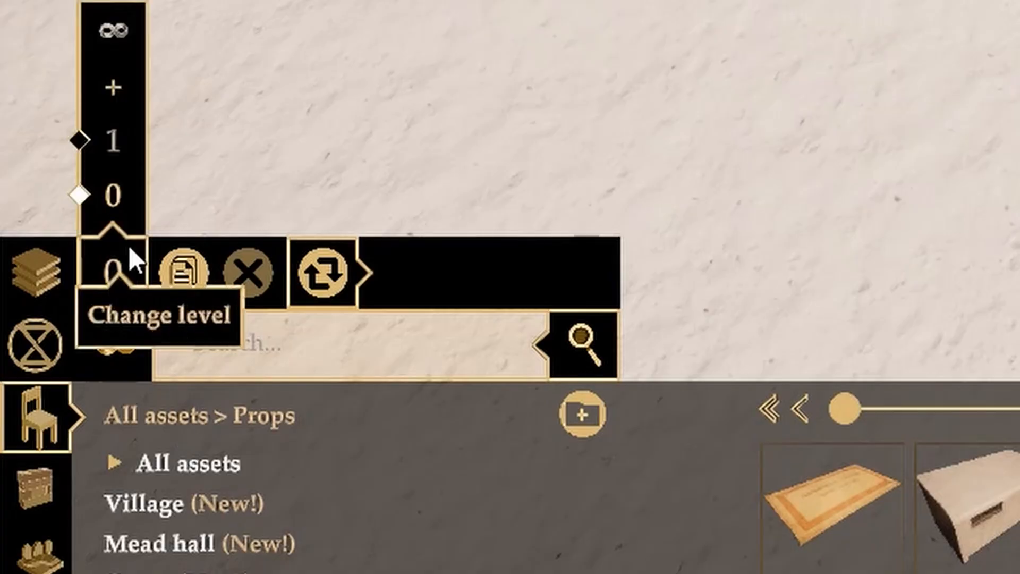
left_click(101, 147)
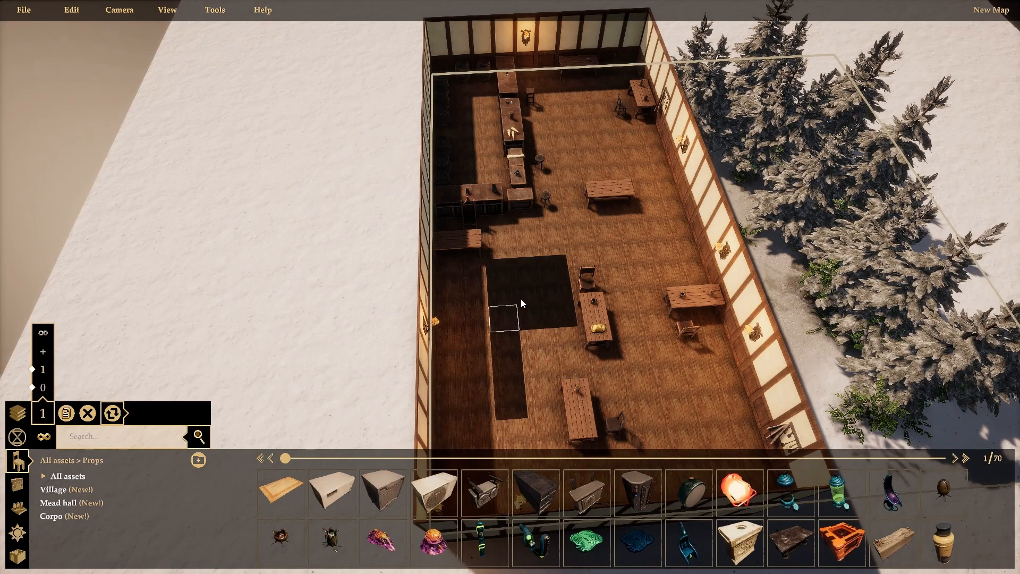
scroll(553, 316, "up", 8)
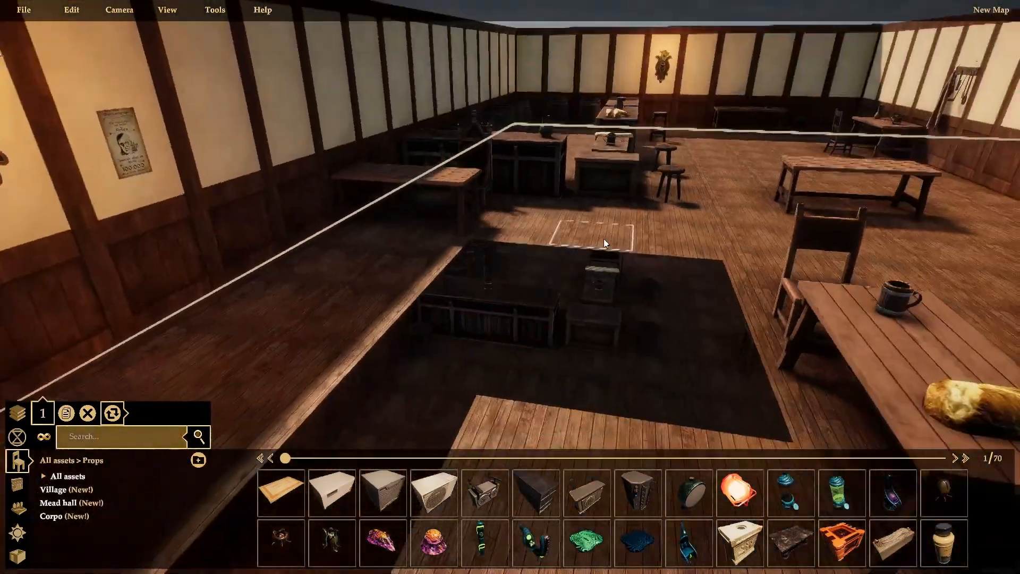
middle_click_drag(604, 238, 632, 287)
scroll(633, 287, "down", 8)
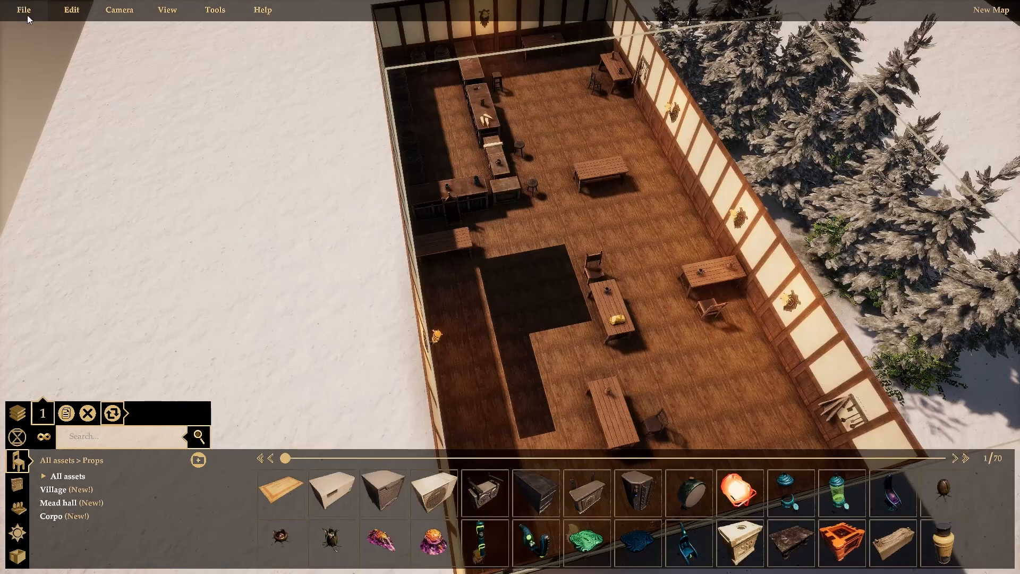
Open the map's VTT export settings and hide the grid in the export preview.
left_click(28, 14)
left_click(57, 91)
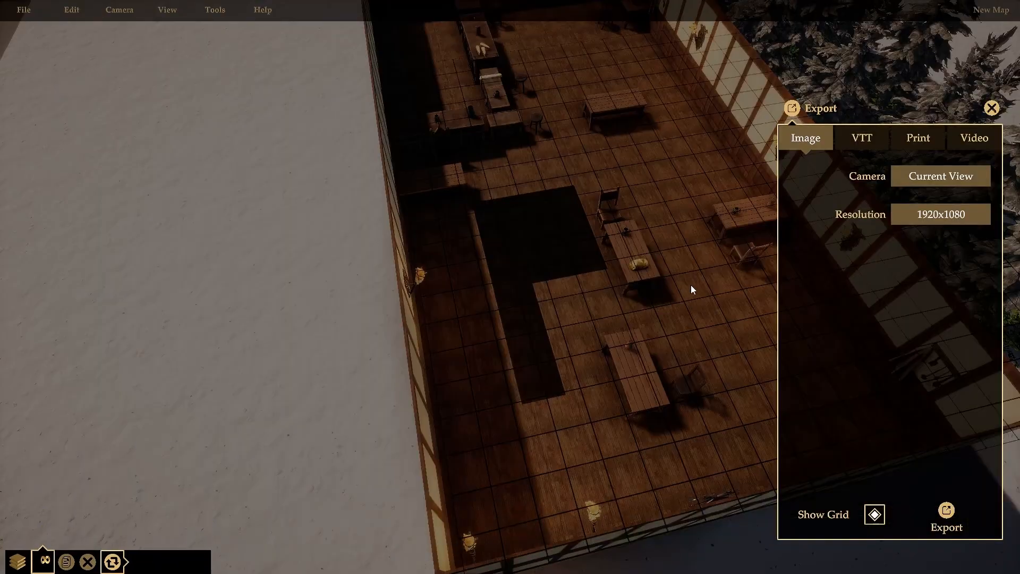
middle_click_drag(647, 323, 572, 335)
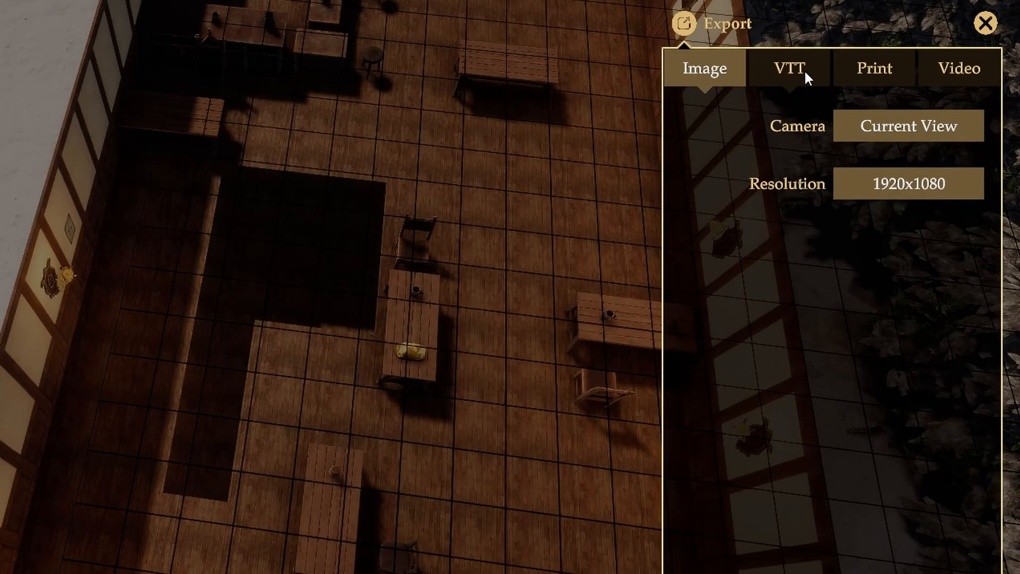
left_click(869, 140)
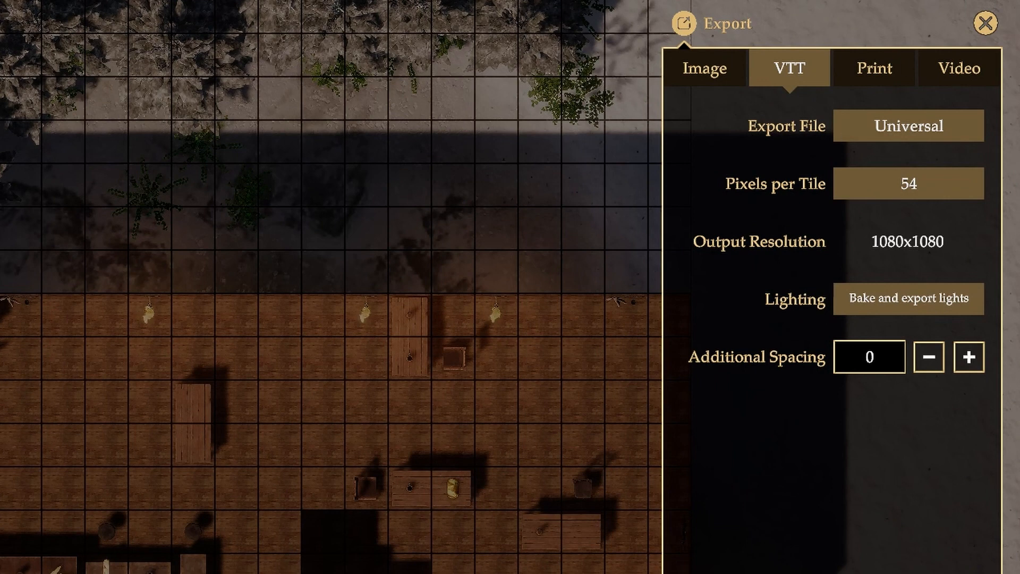
key("g")
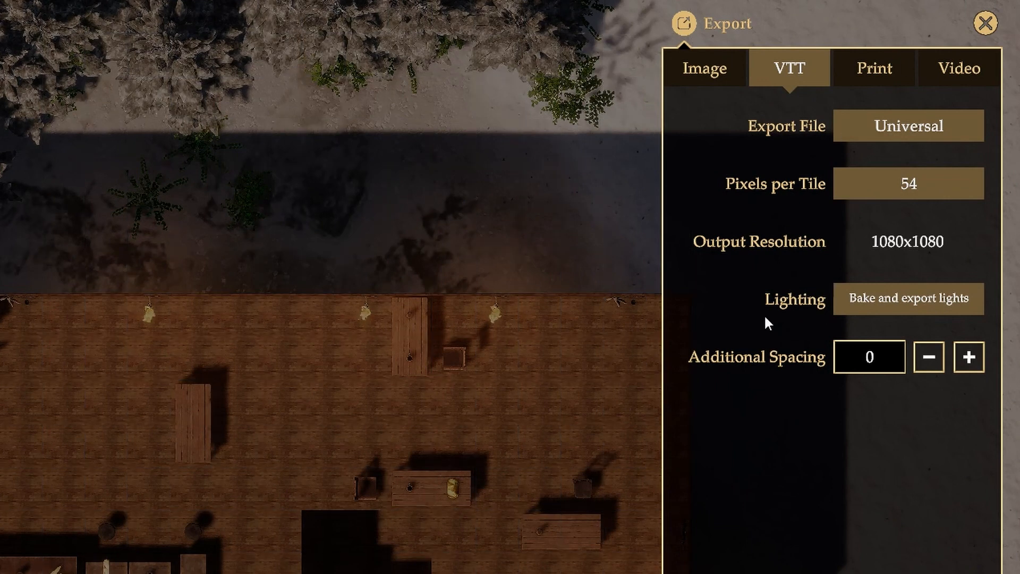
Configure the VTT export for Foundry with 216 pixels per tile, start it, and cancel without saving the JSON file.
left_click(914, 187)
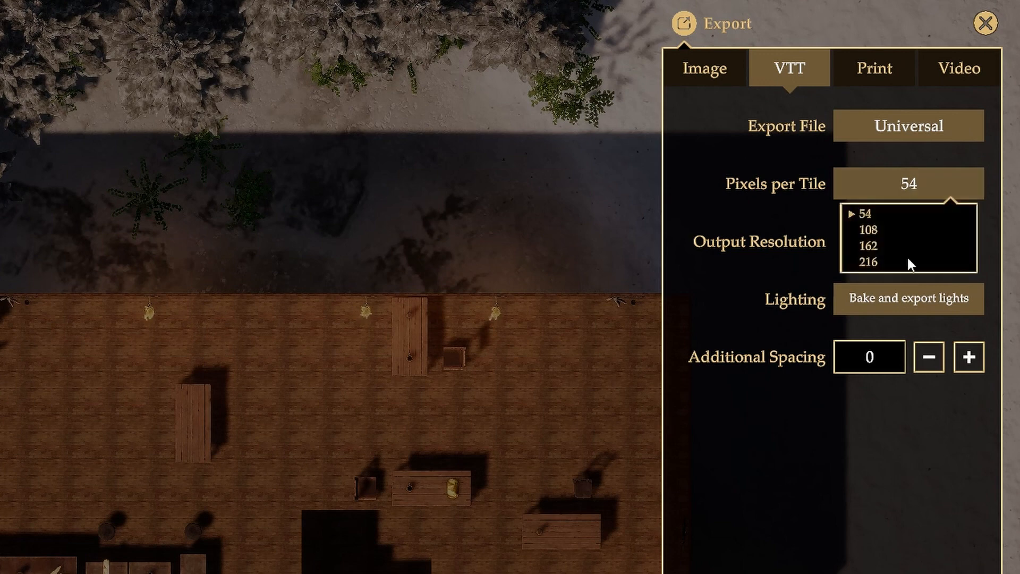
left_click(906, 262)
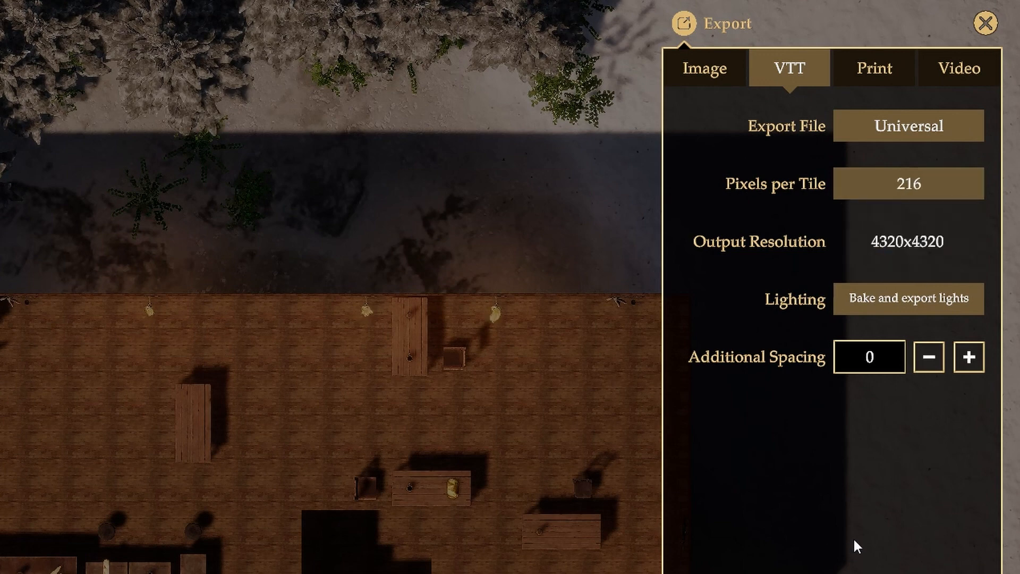
left_click(896, 126)
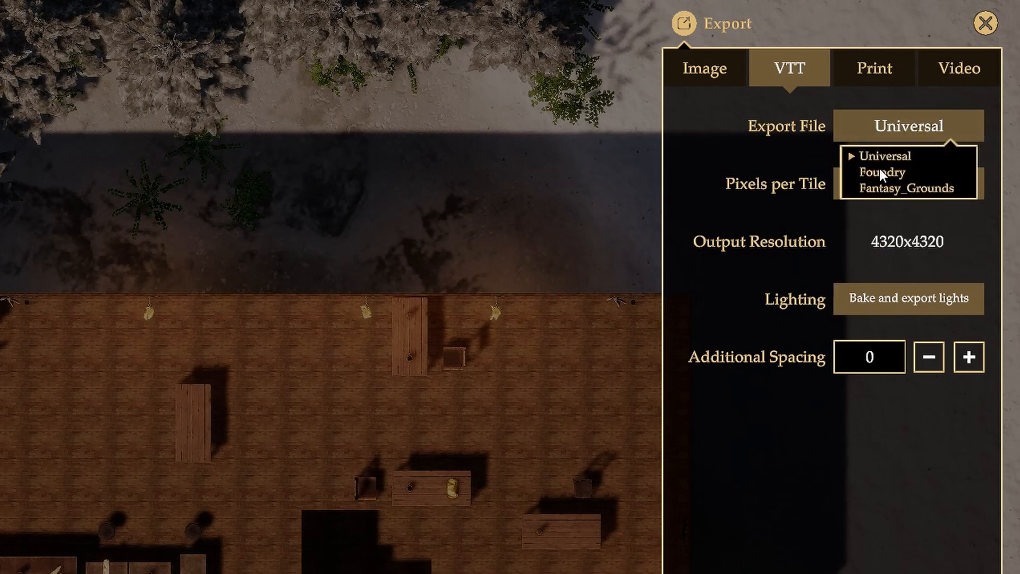
left_click(880, 169)
left_click(884, 246)
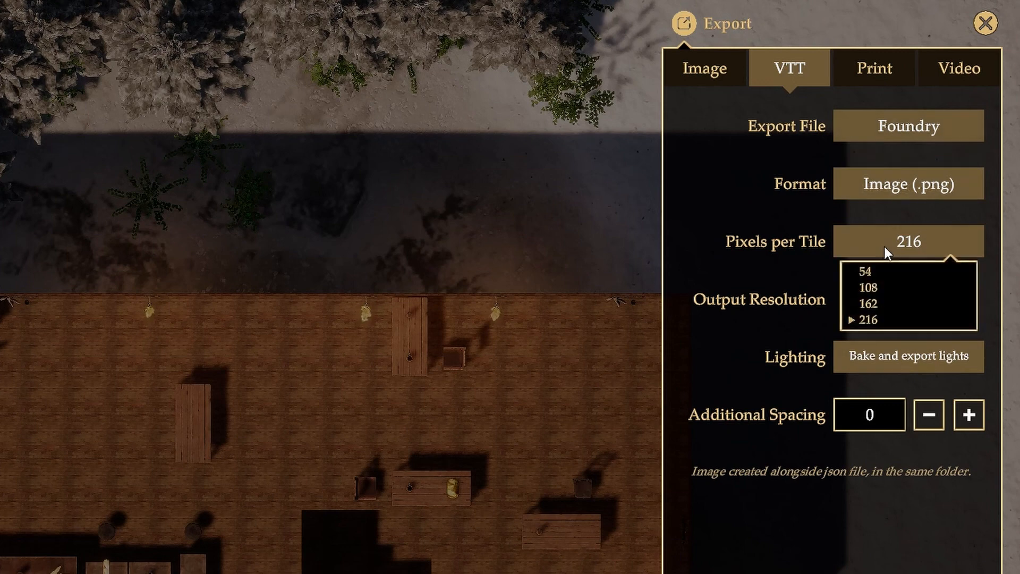
left_click(869, 319)
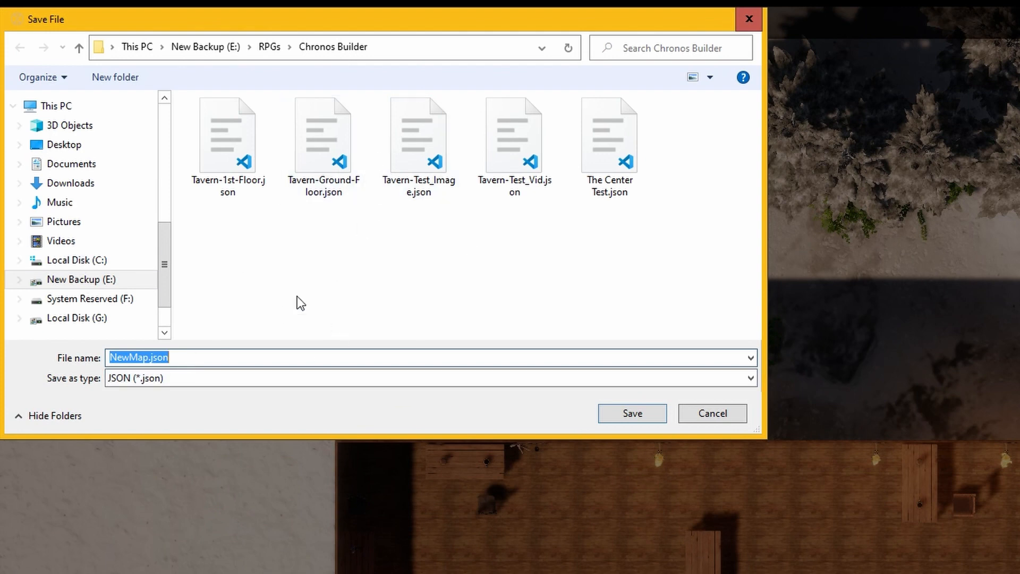
left_click(750, 20)
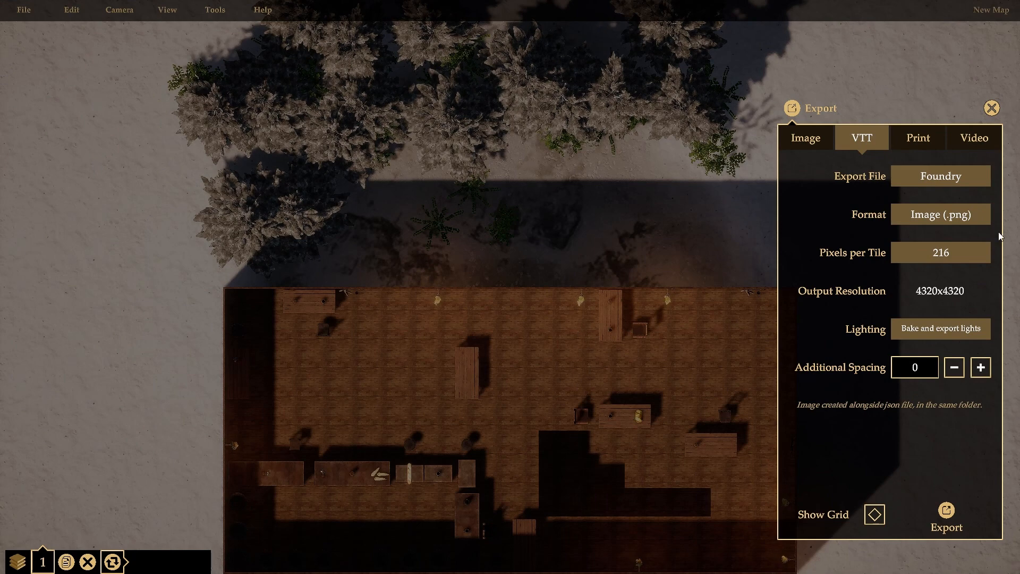
left_click(990, 109)
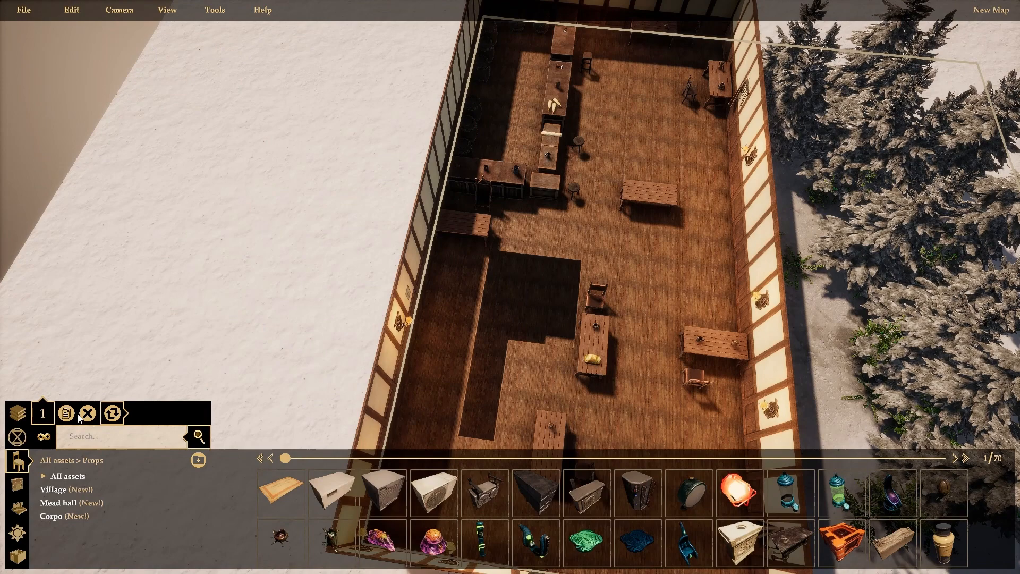
Switch the active level to 0 and view the rearranged ground floor.
left_click(43, 414)
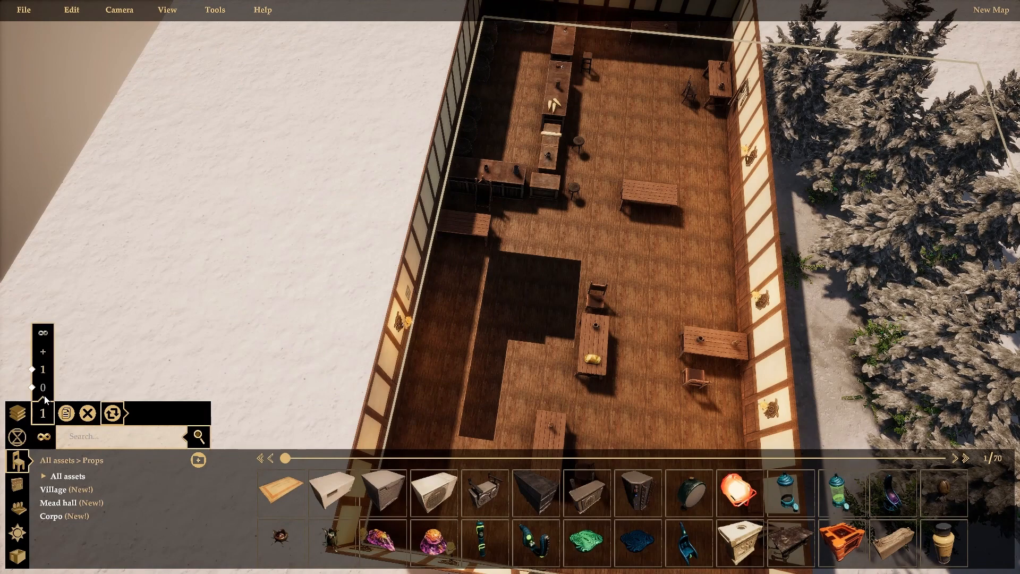
left_click(44, 390)
middle_click_drag(602, 270, 685, 180)
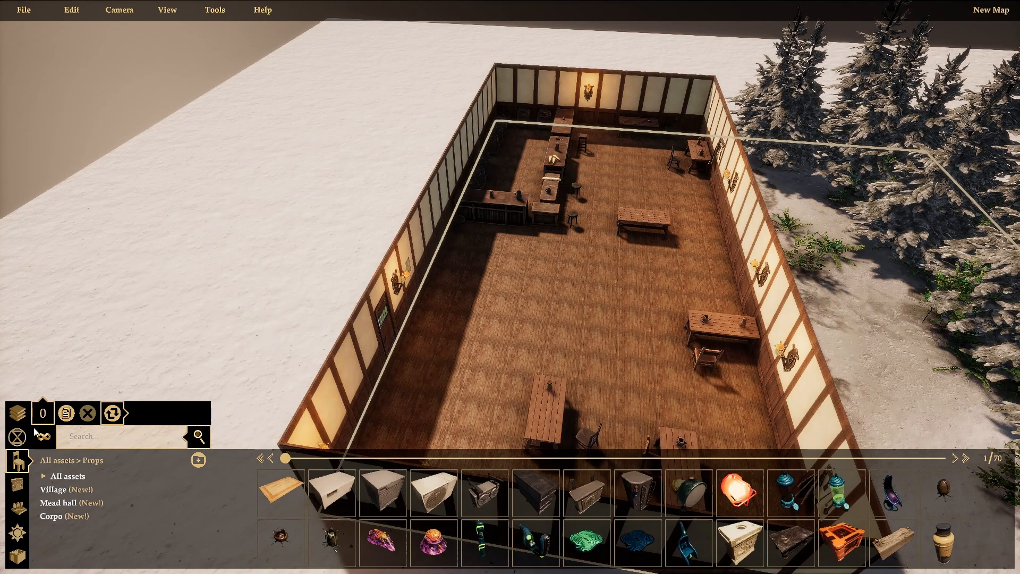
Switch the active level back to 1.
left_click(42, 413)
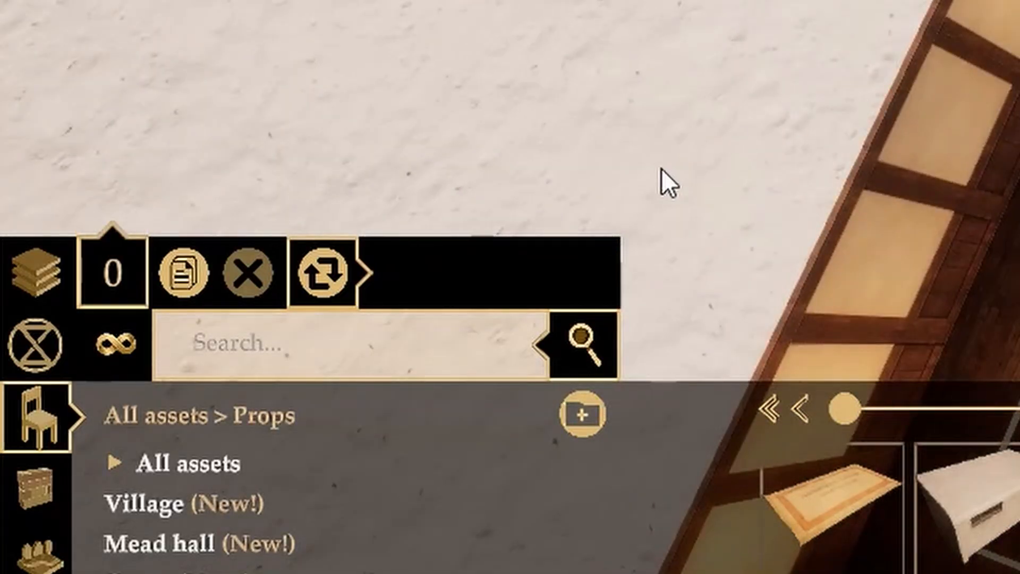
left_click(125, 271)
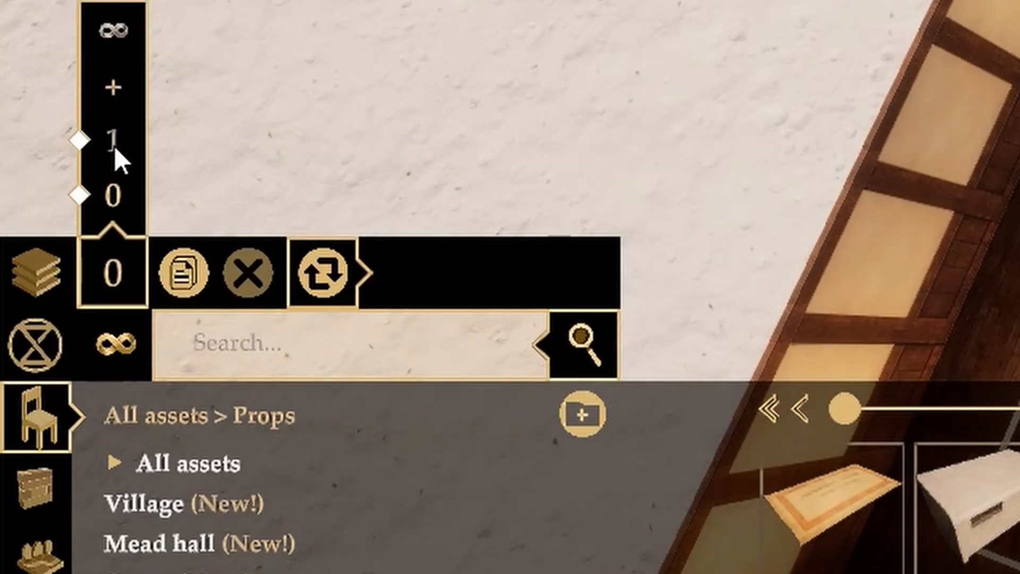
left_click(116, 151)
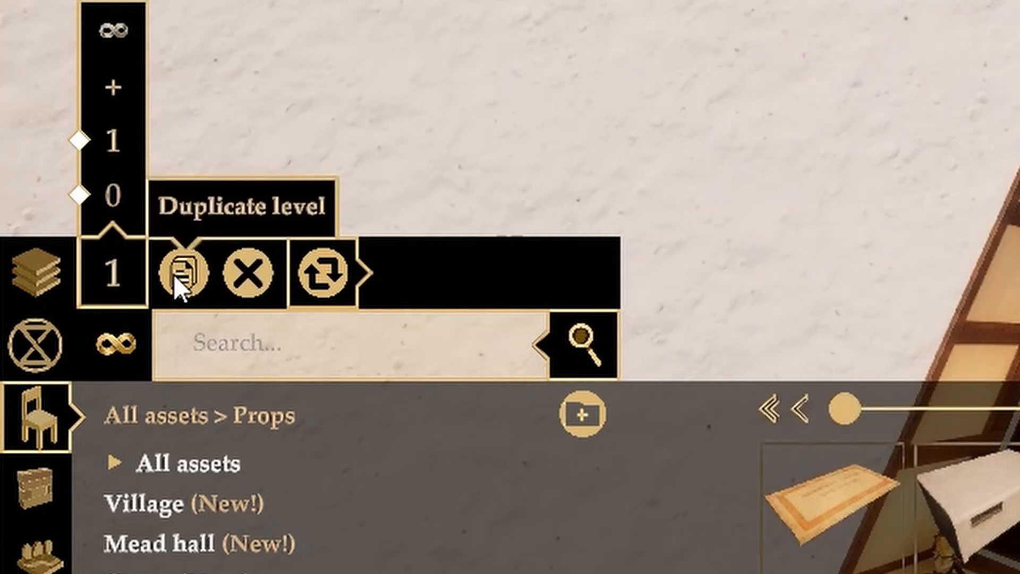
Duplicate level 1 to create another tavern floor, and view the stacked building from several angles.
left_click(175, 275)
middle_click_drag(248, 338, 483, 293)
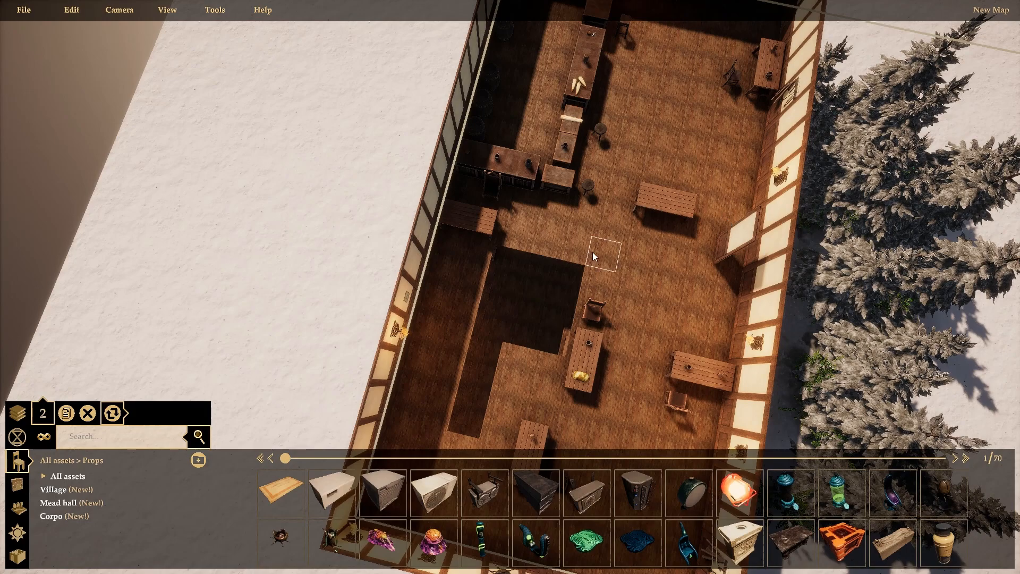
scroll(592, 252, "down", 5)
middle_click_drag(591, 252, 617, 215)
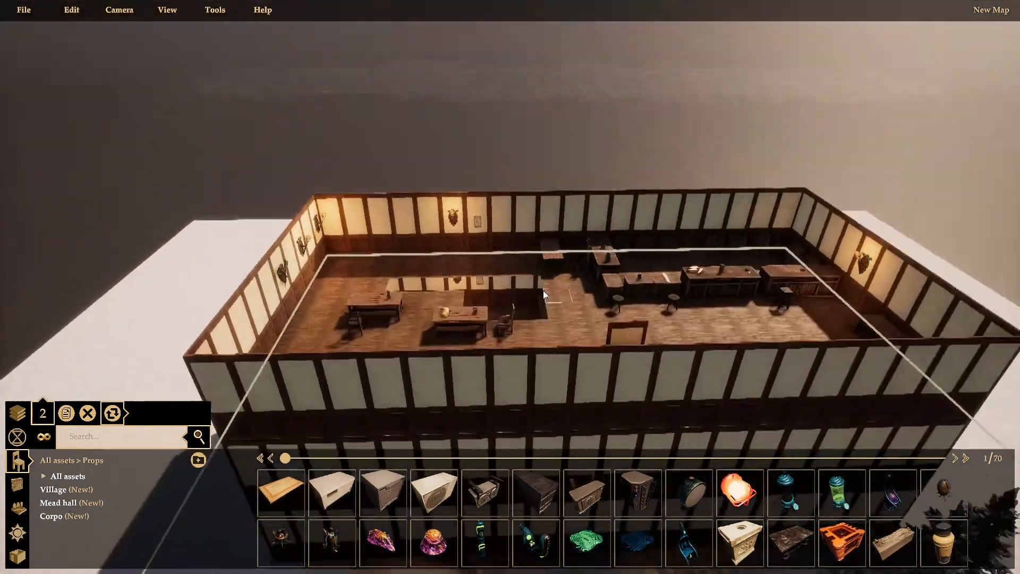
middle_click_drag(543, 291, 354, 347)
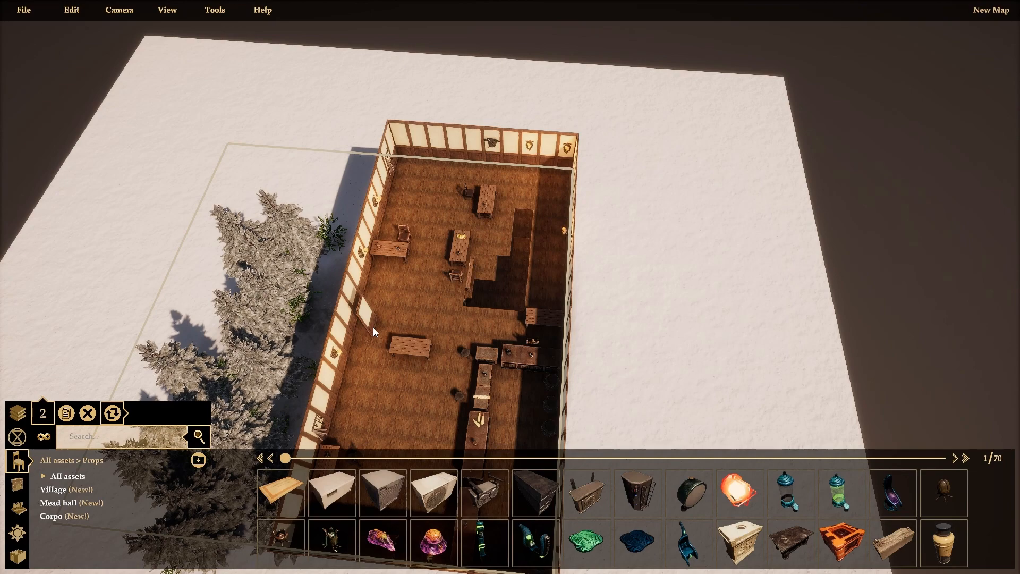
scroll(578, 302, "down", 3)
right_click_drag(590, 362, 345, 307)
scroll(348, 313, "down", 2)
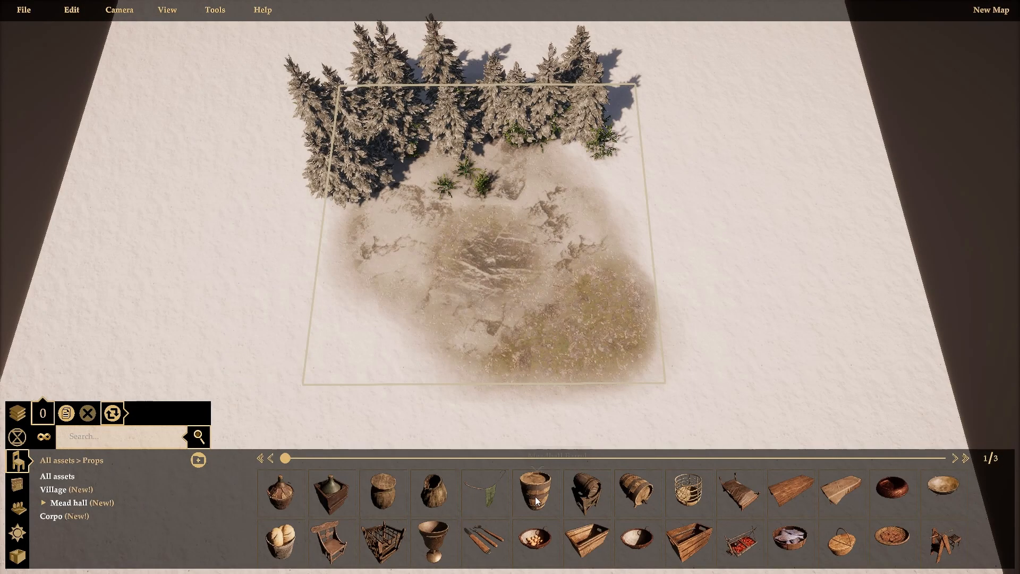
Place three Mead hall barrels in a row on the painted ground: an upright barrel, a barrel on a stand and a lying barrel.
left_click(536, 497)
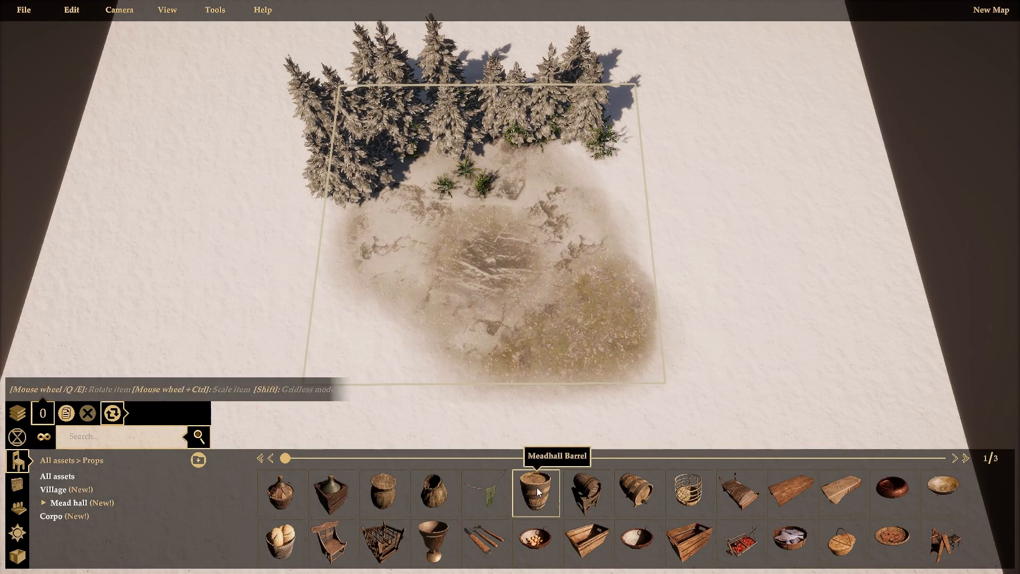
left_click(489, 296)
scroll(632, 234, "up", 3)
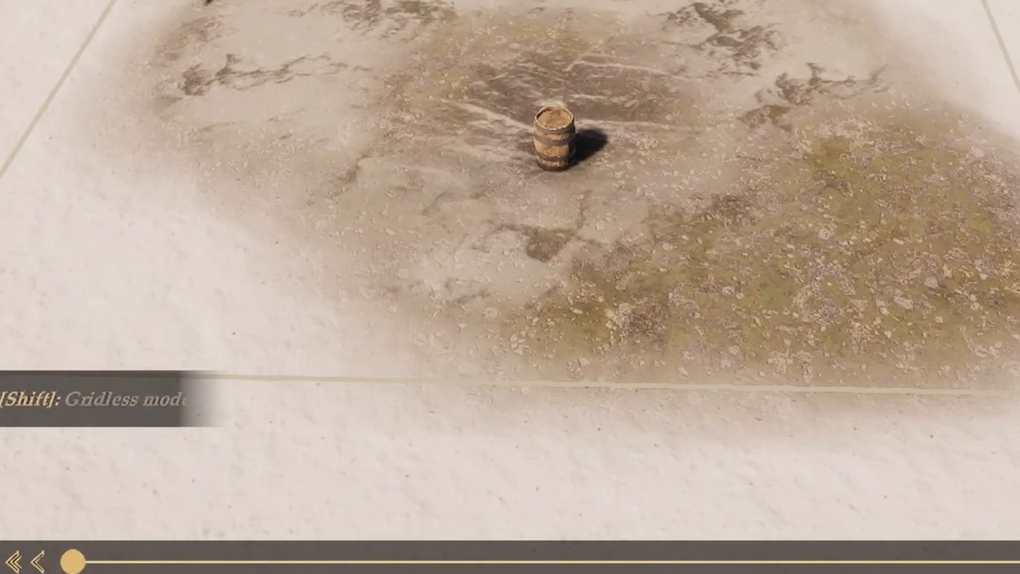
left_click(587, 493)
left_click(523, 296)
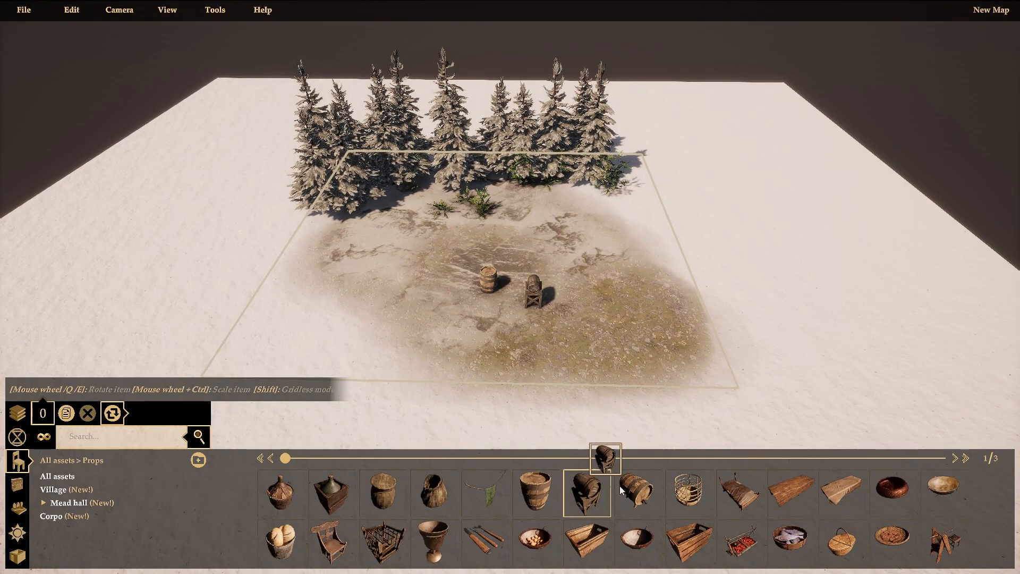
left_click(639, 498)
left_click(639, 492)
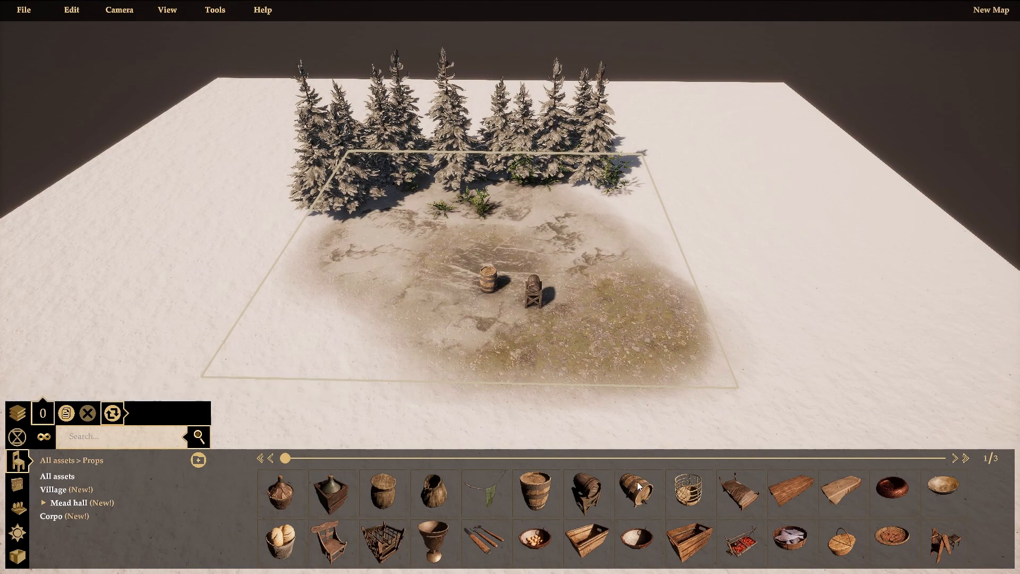
left_click(638, 496)
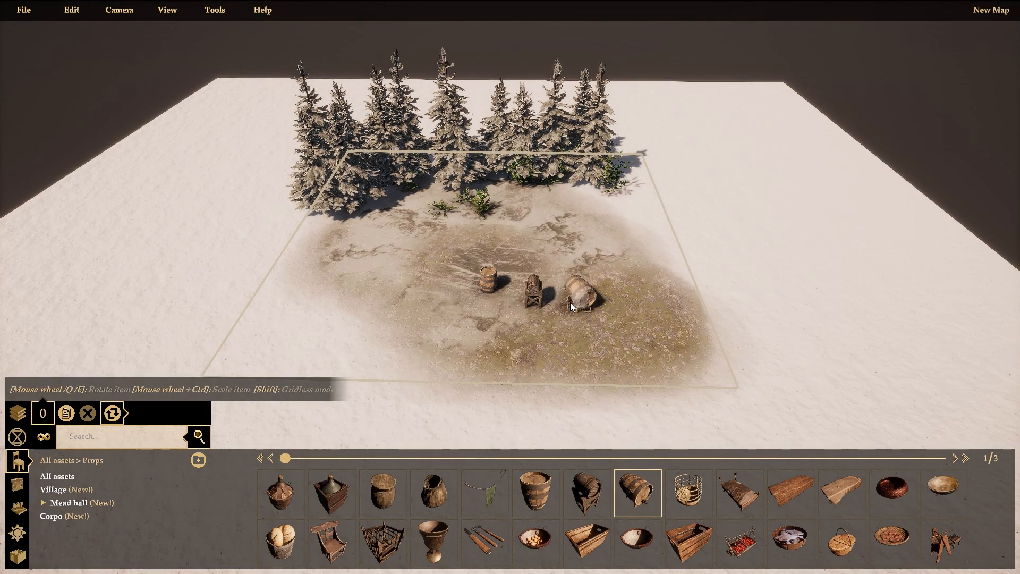
left_click(569, 302)
key("Escape")
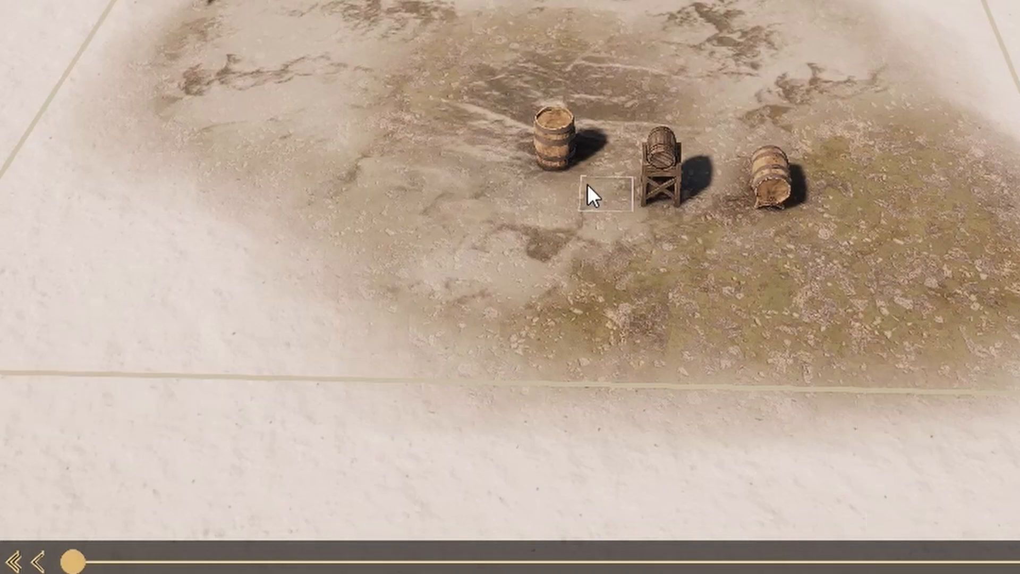
Delete the stand-mounted barrel, the lying barrel and the upright barrel from the painted ground.
left_click(656, 175)
left_click(663, 259)
left_click(759, 190)
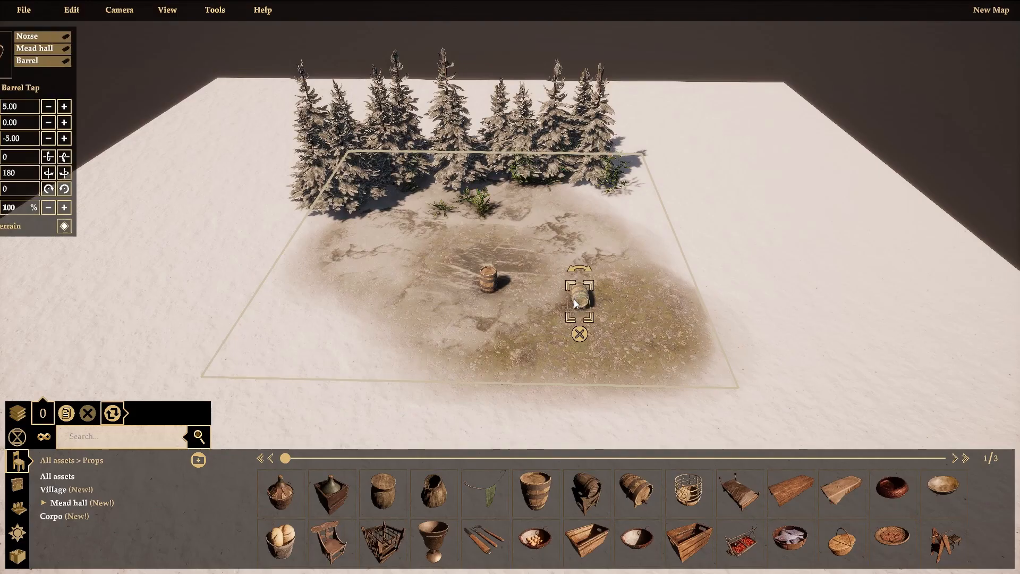
left_click(580, 333)
left_click(492, 289)
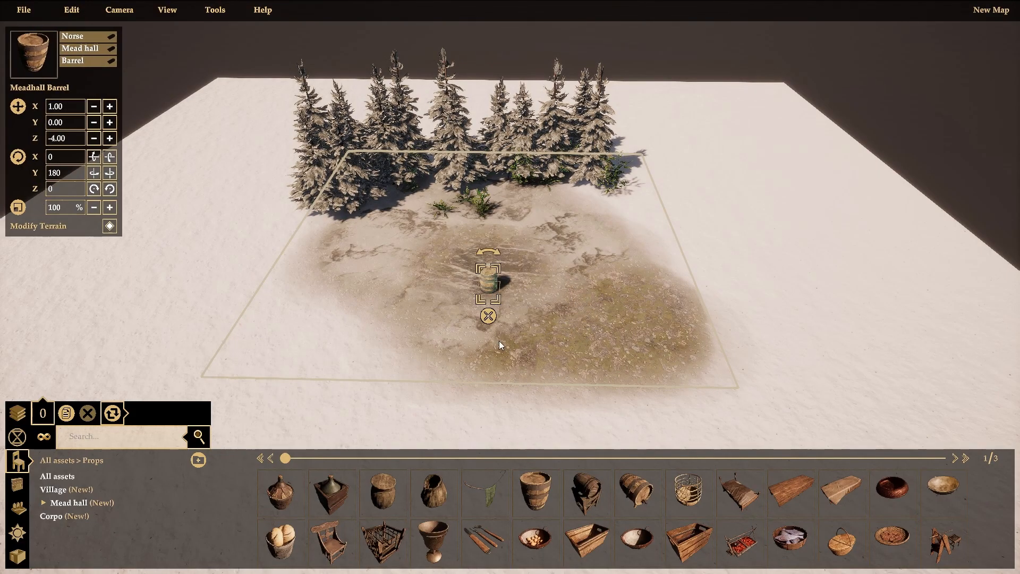
left_click(488, 316)
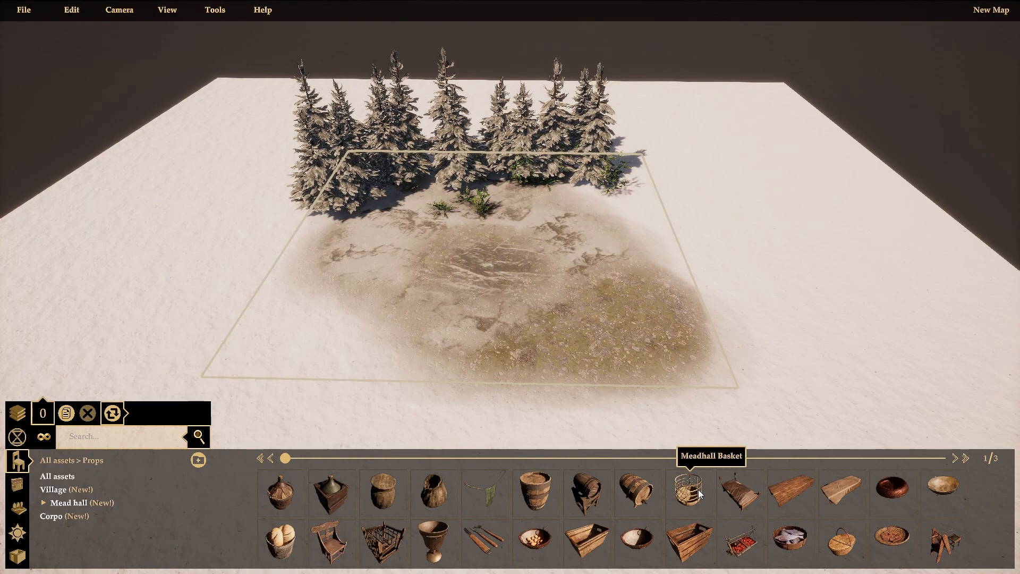
Place the reddish-brown Mead hall wooden block in the middle of the painted ground and set an empty box on top of it.
left_click(799, 490)
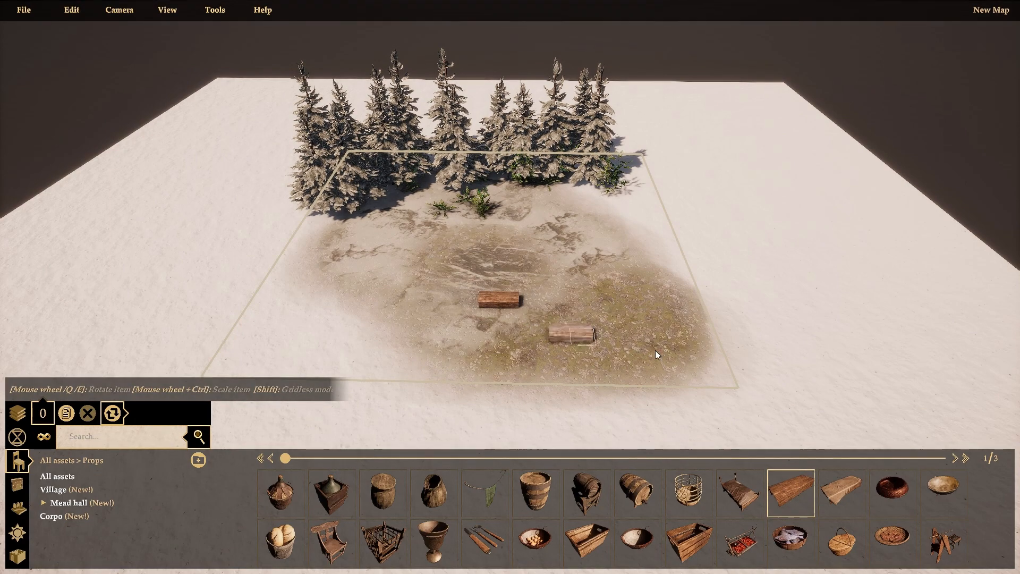
right_click(805, 500)
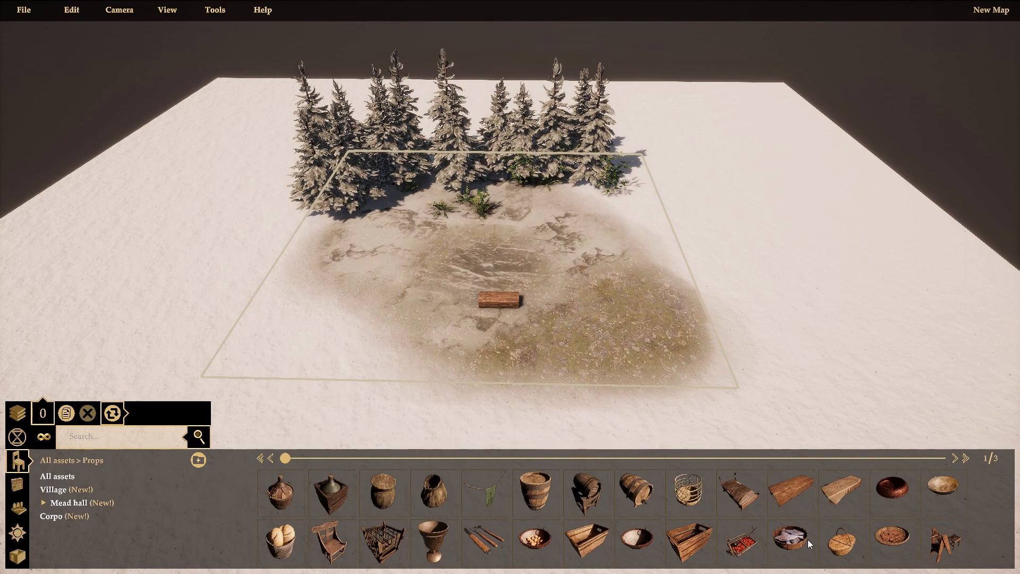
left_click(685, 549)
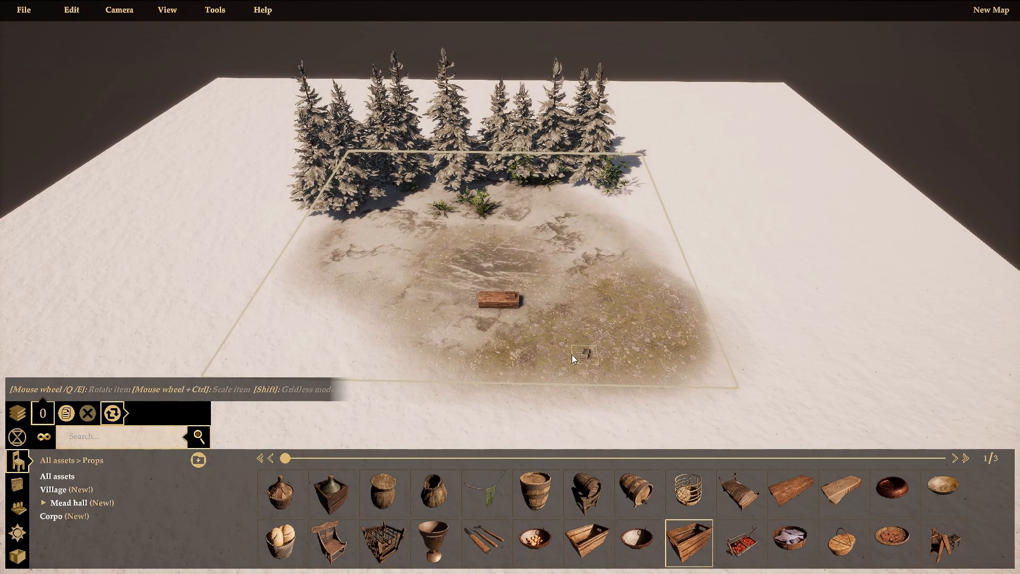
left_click(681, 546)
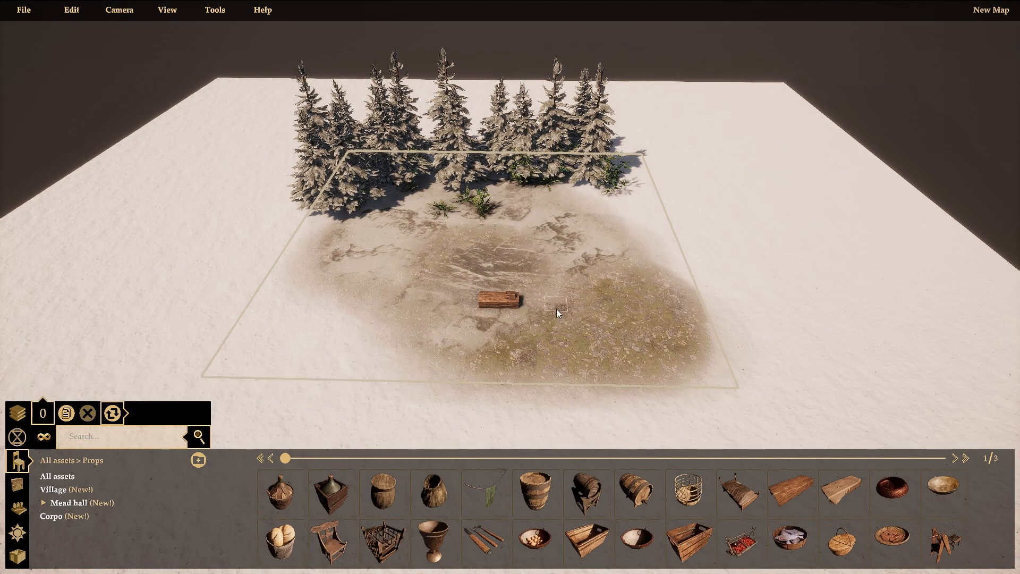
Place a Mead hall goblet on the wooden block, at the end opposite the empty box.
scroll(556, 316, "up", 6)
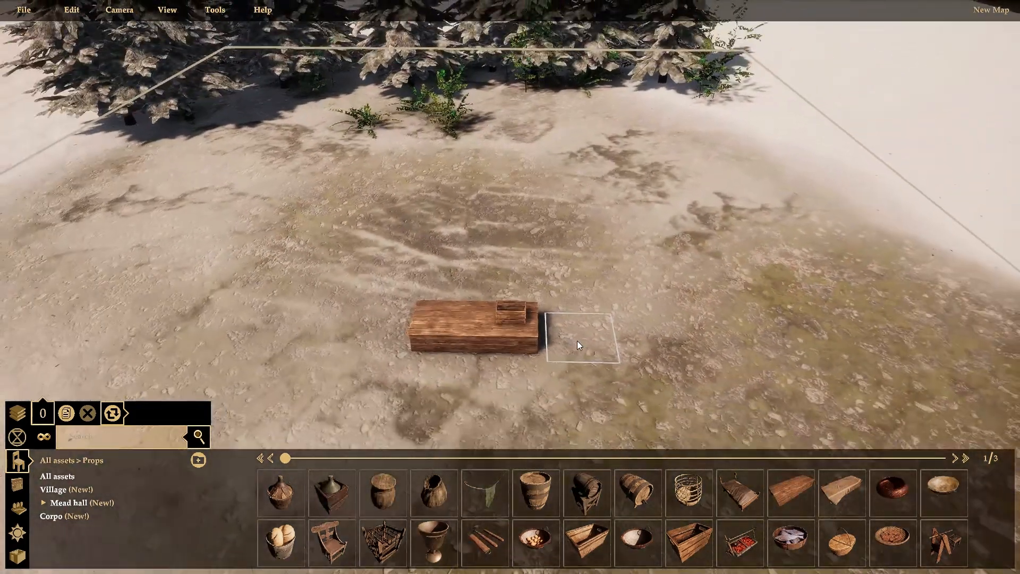
scroll(577, 340, "down", 3)
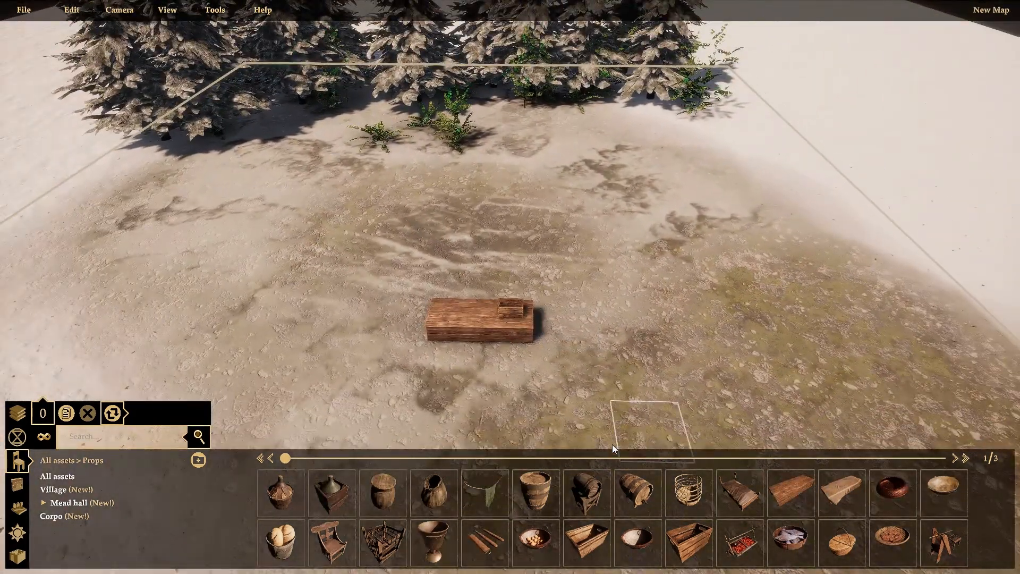
left_click(432, 544)
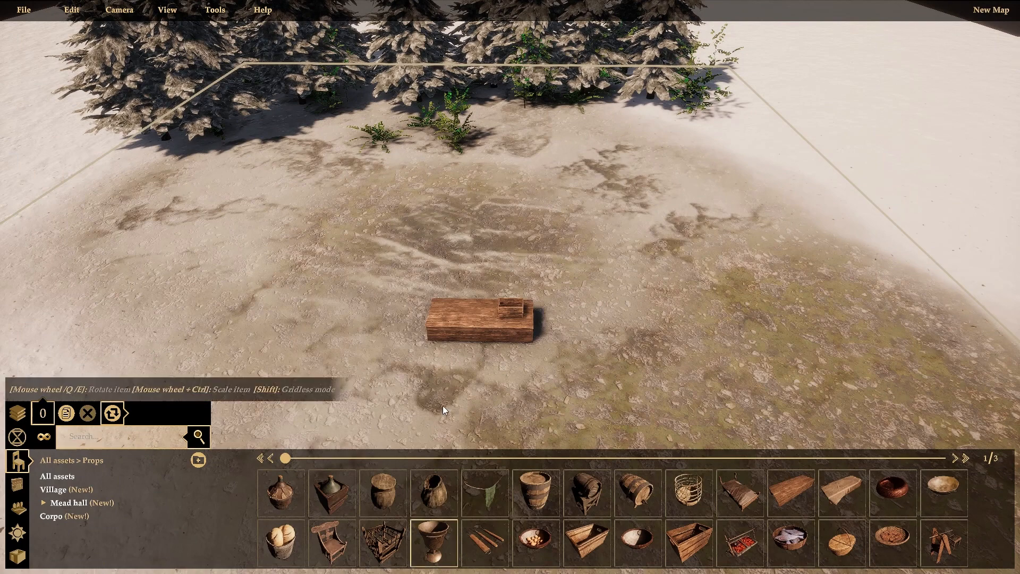
left_click(452, 312)
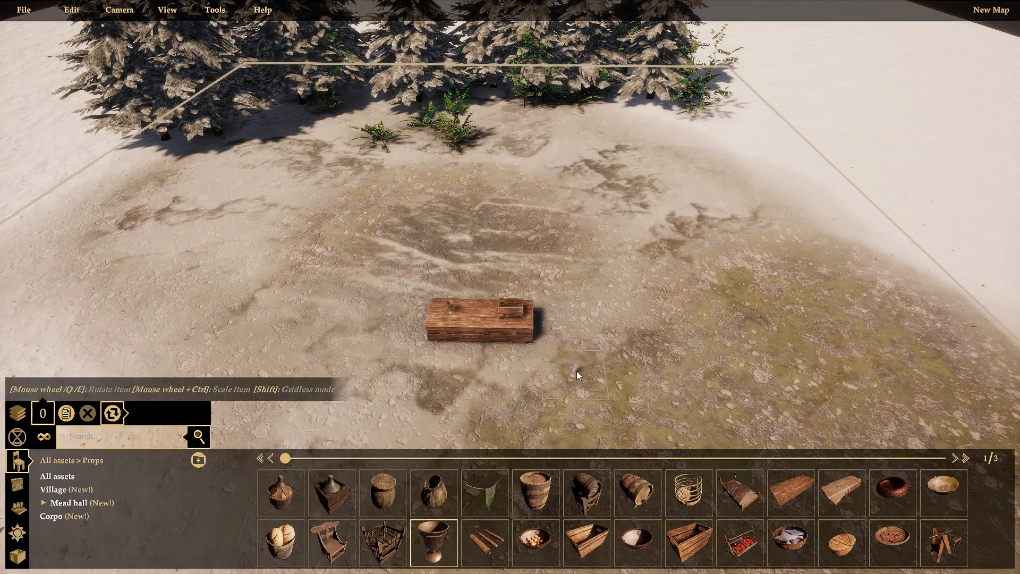
right_click(577, 371)
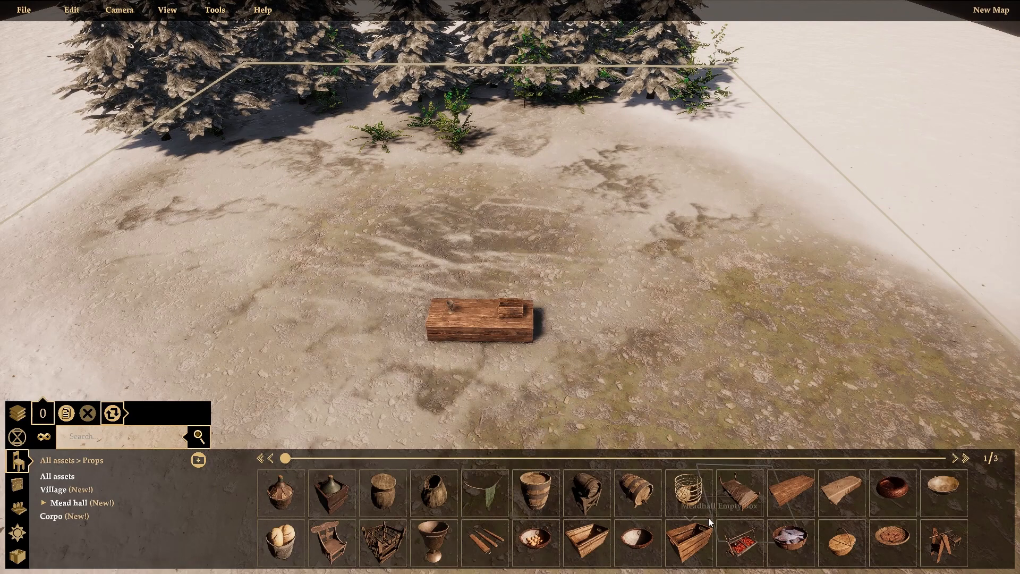
Place the Mead hall fire pit with its hanging cauldron directly behind the wooden block.
left_click(745, 549)
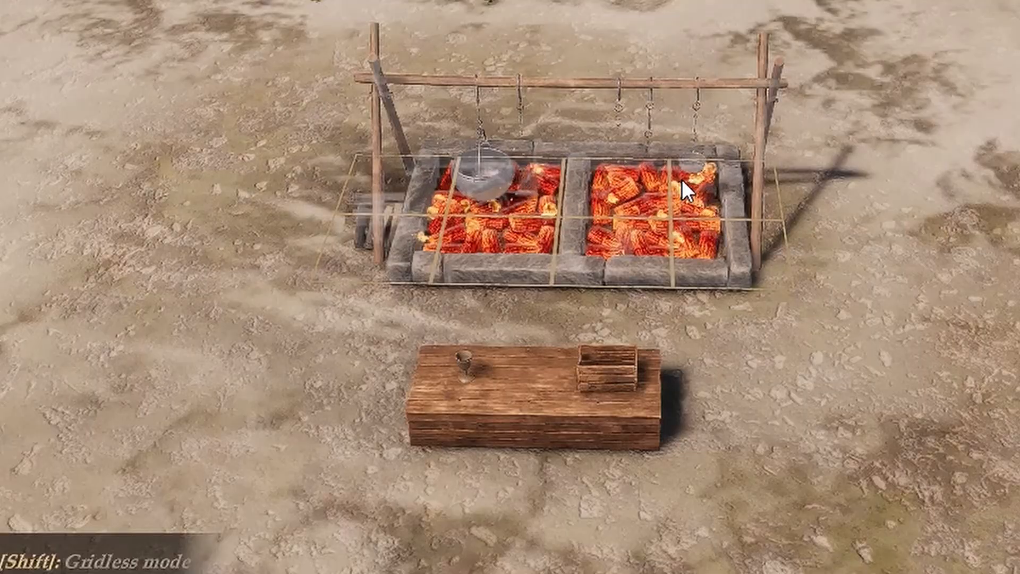
scroll(544, 232, "up", 1)
scroll(546, 234, "down", 1)
left_click(783, 229)
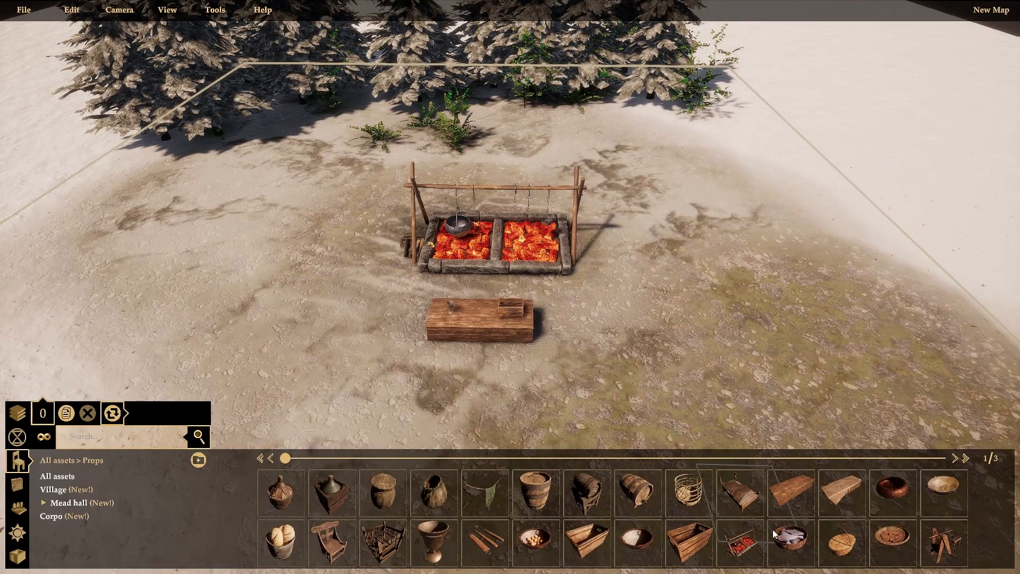
Place the long Mead hall table beside the wooden block and set the small red-striped prop on its far edge.
scroll(774, 529, "down", 1)
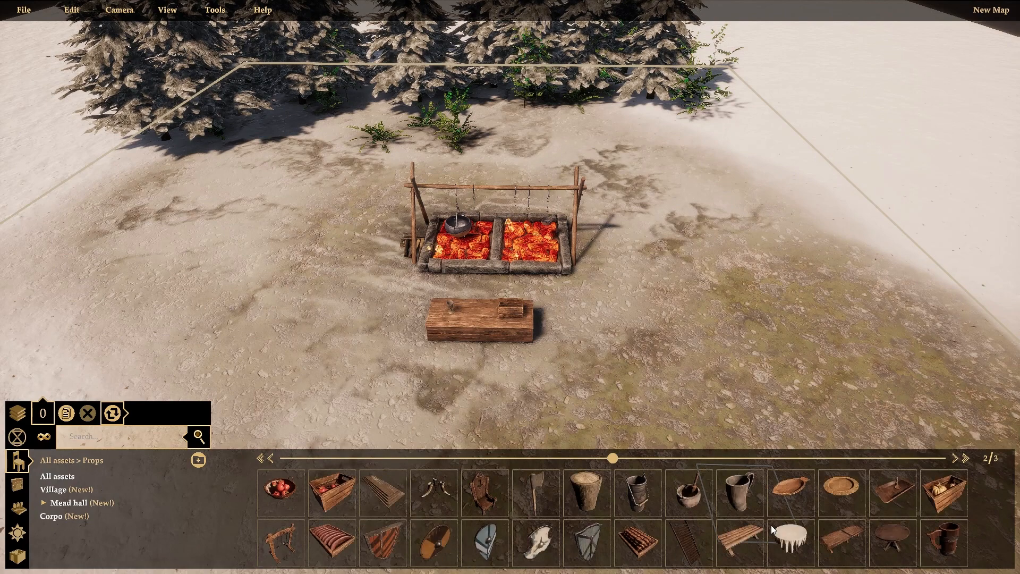
left_click(739, 545)
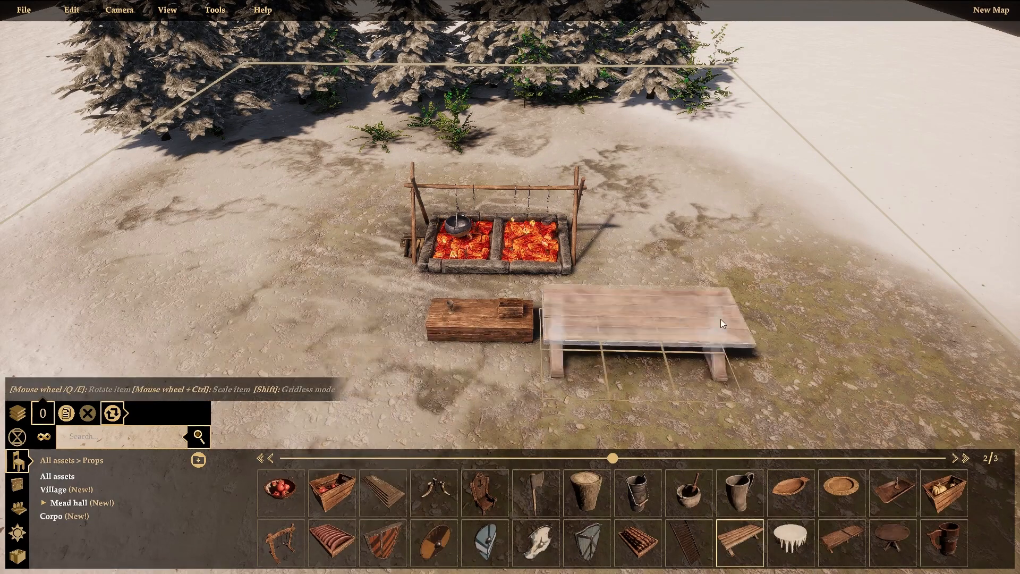
left_click(750, 321)
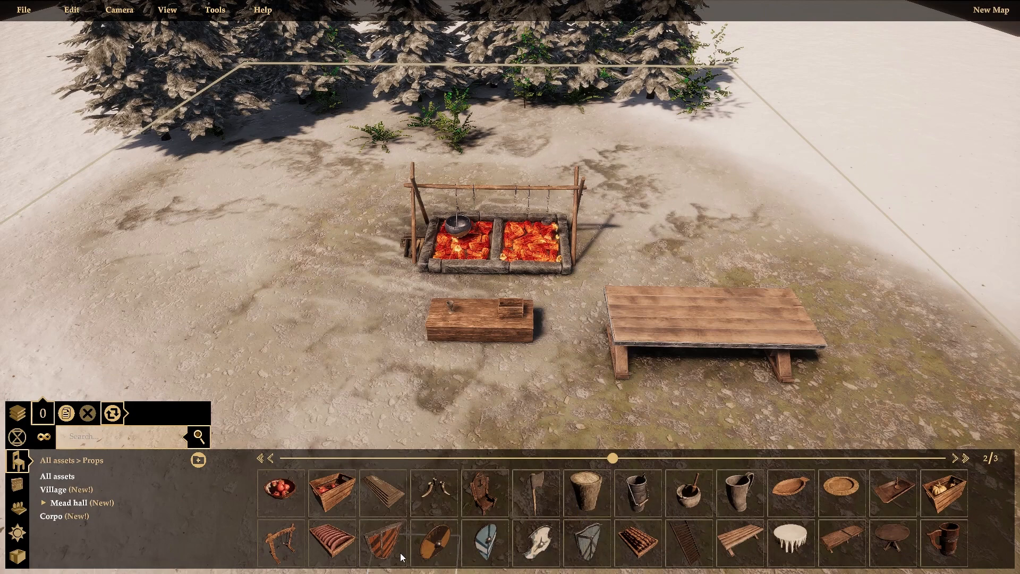
left_click(339, 541)
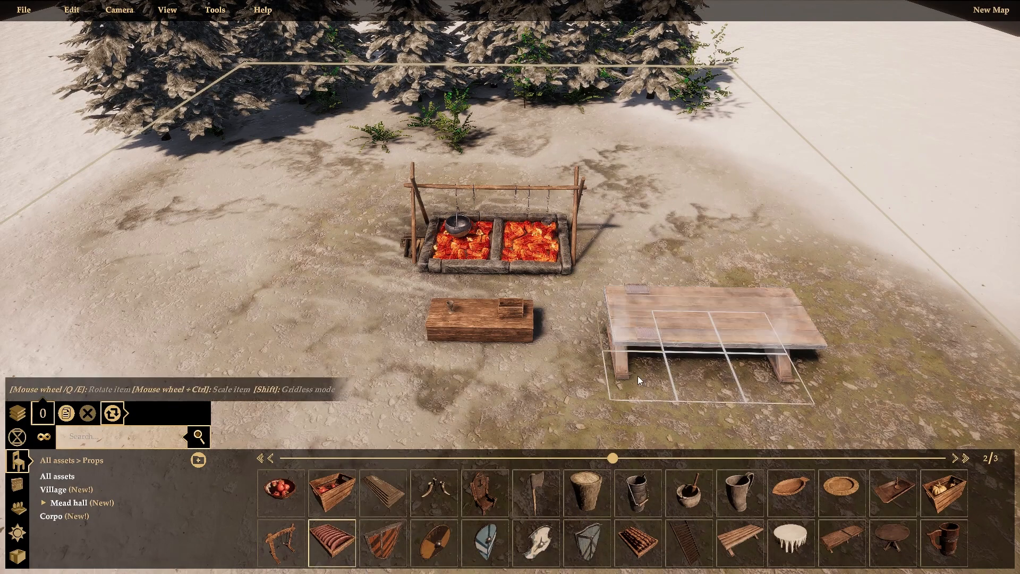
Place the Meadhall Hall Center stepped wooden platform on the ground beside the fire pit.
left_click(377, 501)
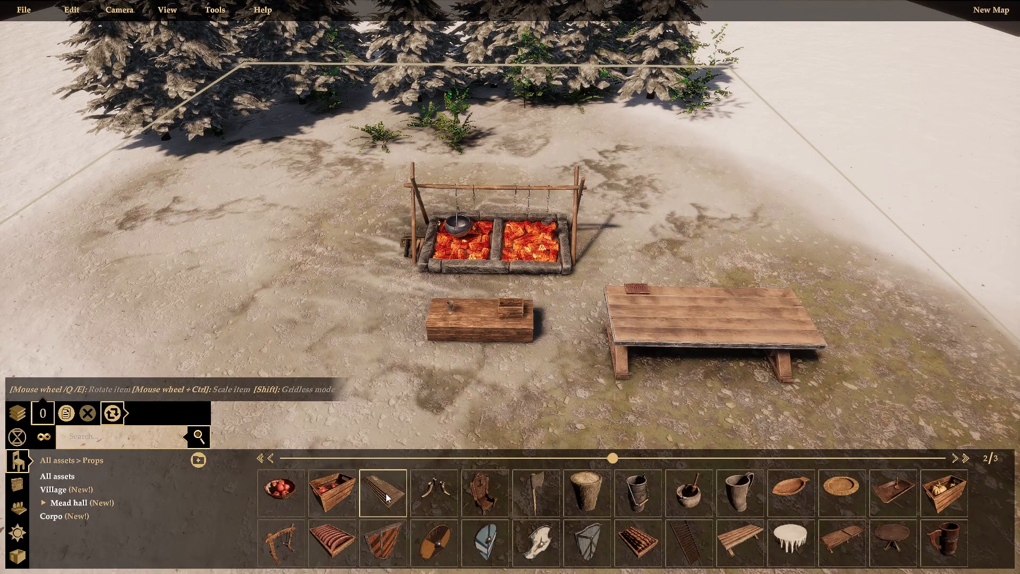
scroll(390, 496, "down", 1)
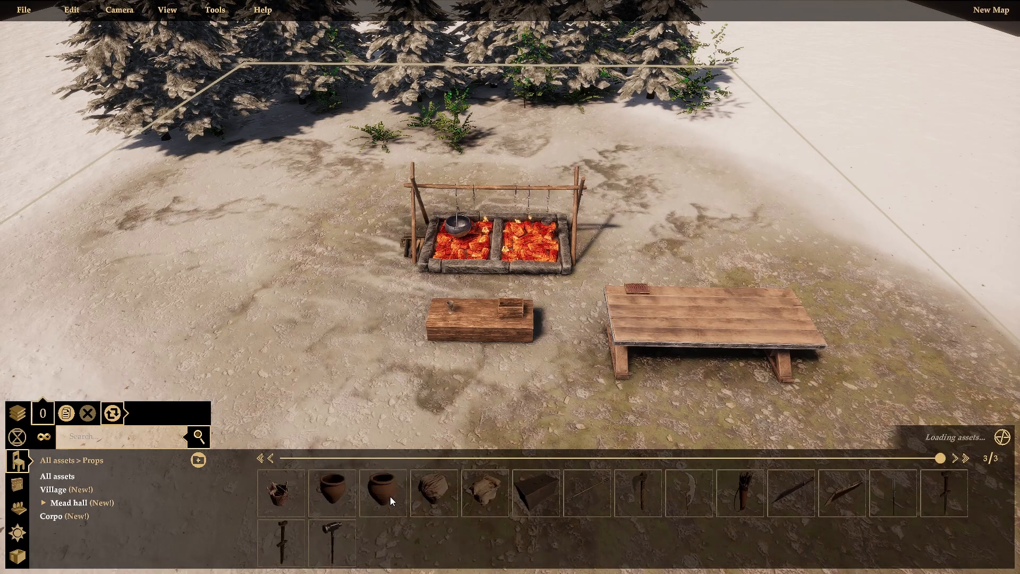
scroll(390, 497, "up", 2)
scroll(420, 513, "down", 1)
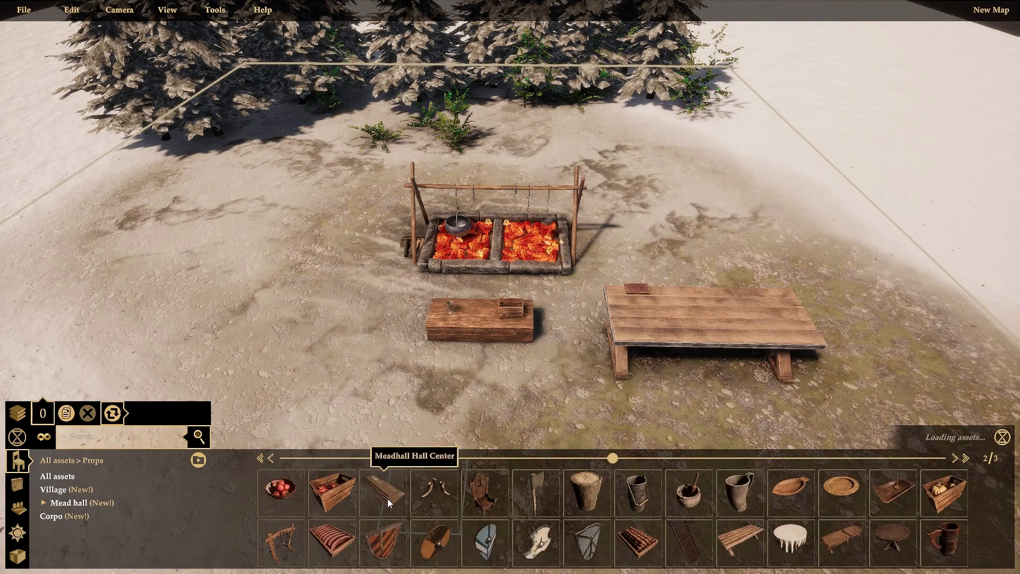
left_click(386, 501)
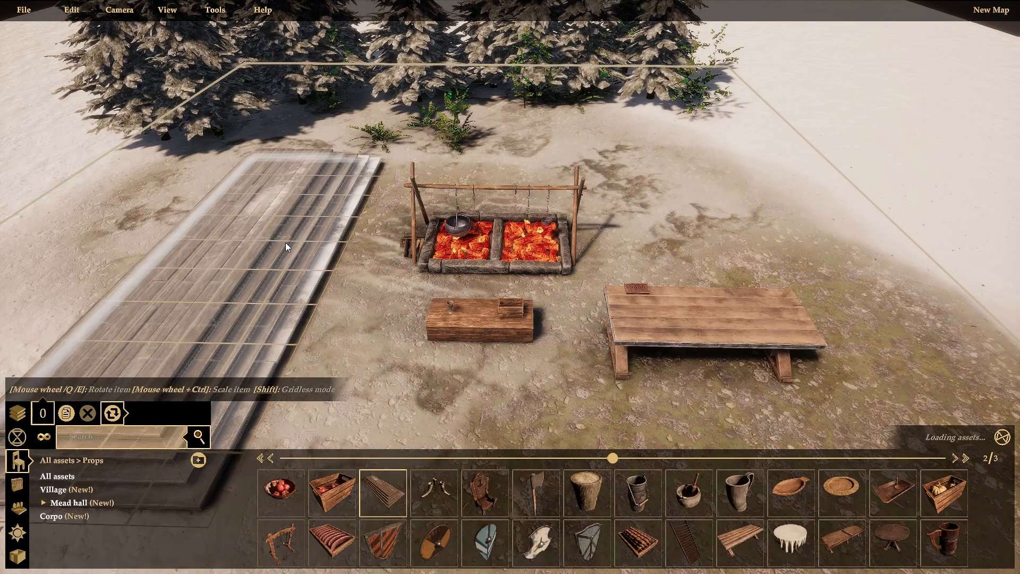
left_click(290, 252)
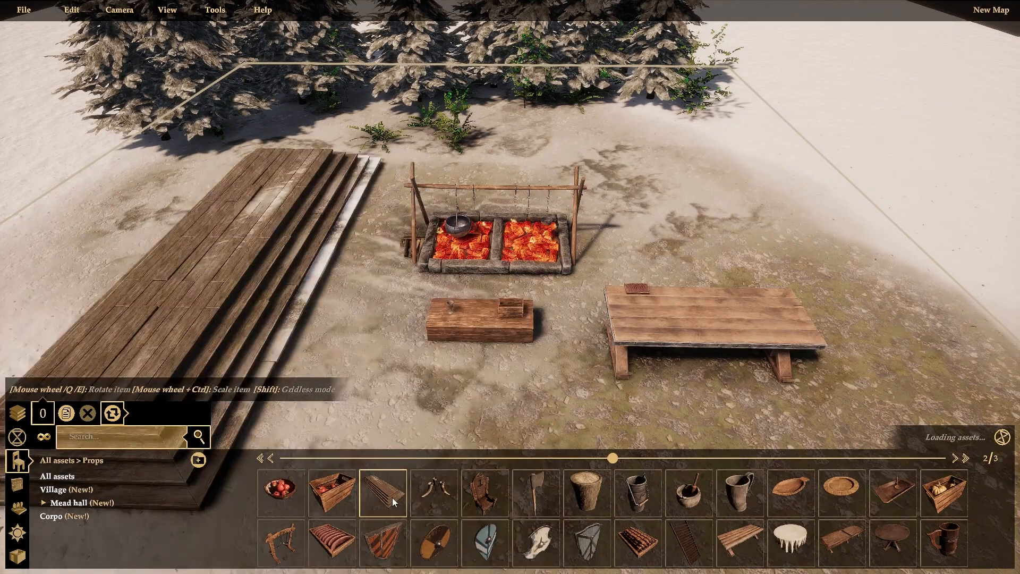
left_click(393, 499)
Place the Meadhall Jarl Chair on top of the stepped wooden platform, near the end closest to the trees.
right_click_drag(444, 415, 500, 409)
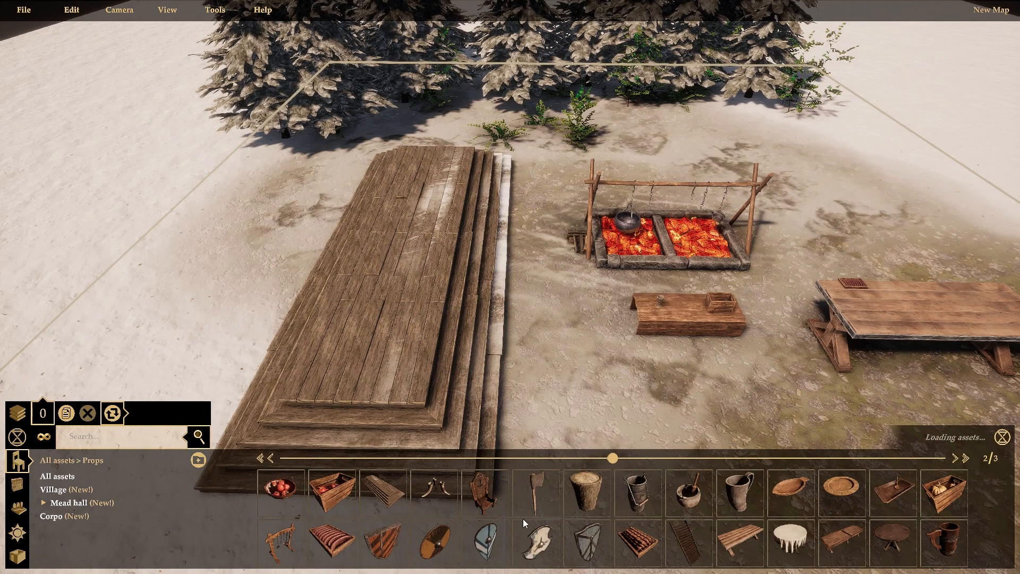
left_click(485, 492)
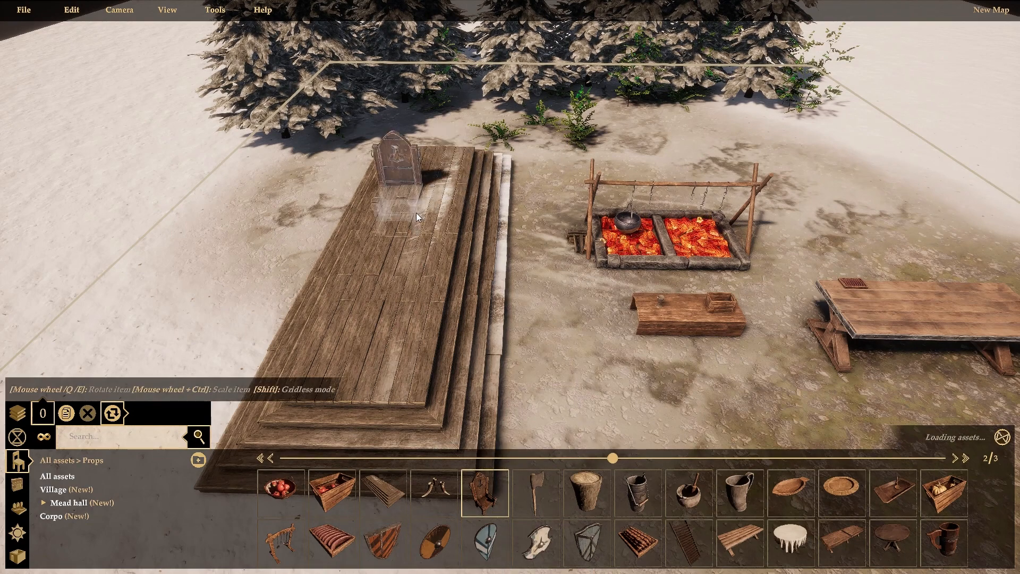
left_click(404, 256)
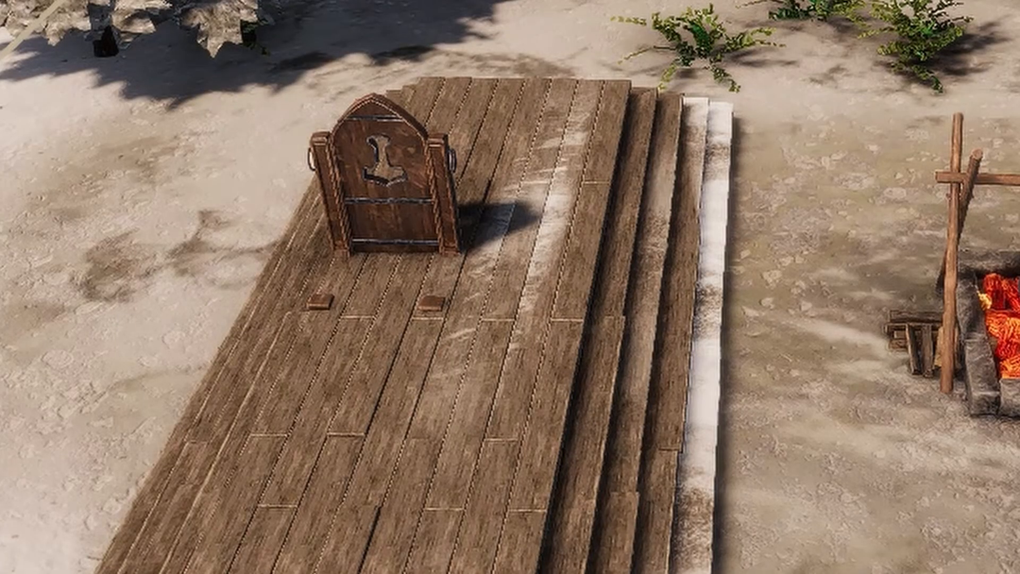
Shift the Jarl chair slightly and raise it to a height of 0.80 so it stands on the platform's top surface.
left_click(375, 202)
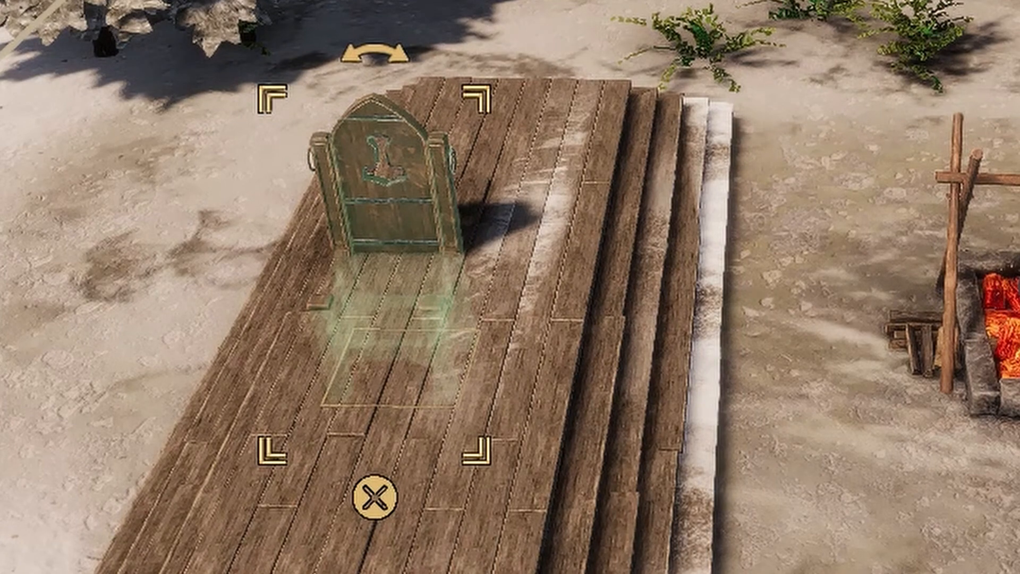
left_click_drag(375, 202, 393, 195)
key("Page_Up")
key("Page_Up")
key("Page_Up")
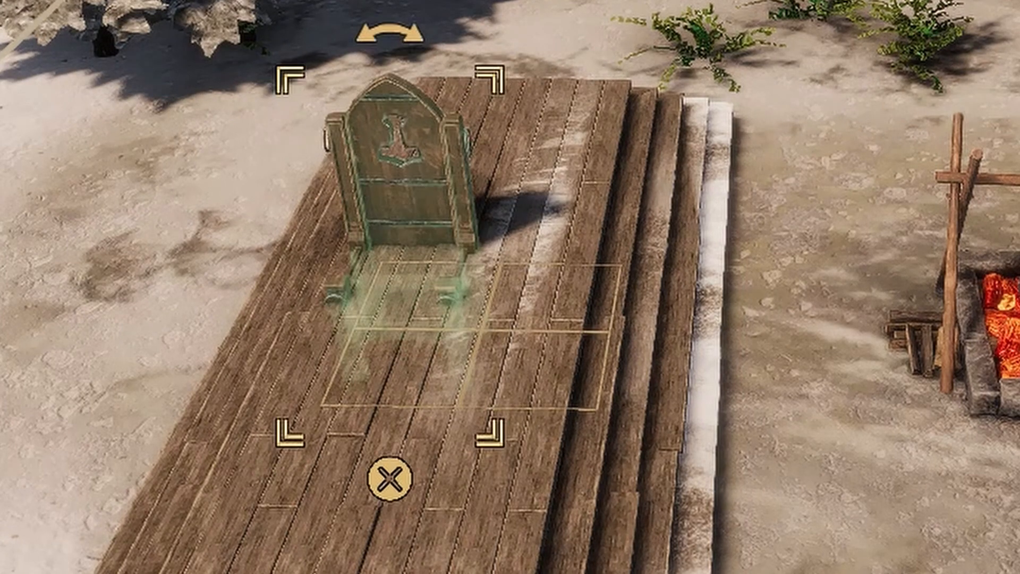
key("Page_Up")
key("Page_Up")
key("Page_Up")
key("Page_Up")
key("Page_Up")
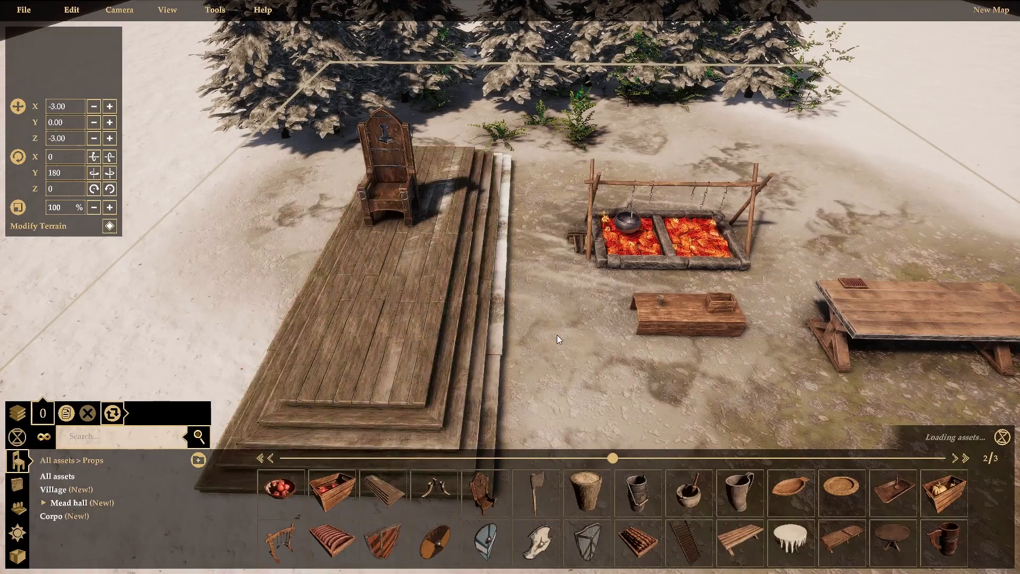
Rotate the Jarl chair to 90 degrees so it faces the fire pit, and check the arrangement from the opposite side.
left_click(374, 193)
left_click_drag(382, 94, 275, 171)
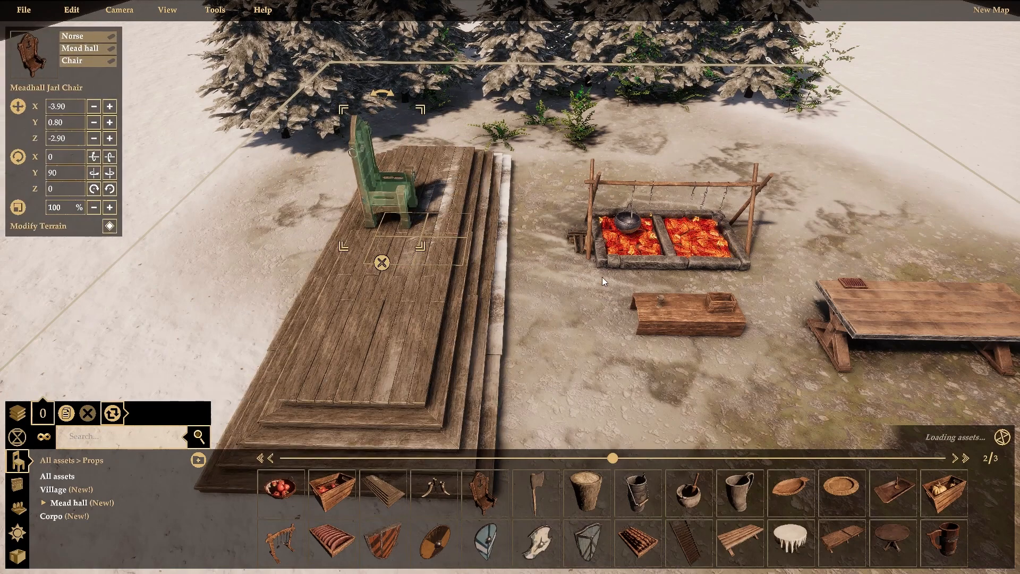
right_click_drag(544, 232, 464, 223)
middle_click_drag(464, 222, 265, 166)
scroll(539, 154, "up", 5)
middle_click_drag(531, 163, 572, 77)
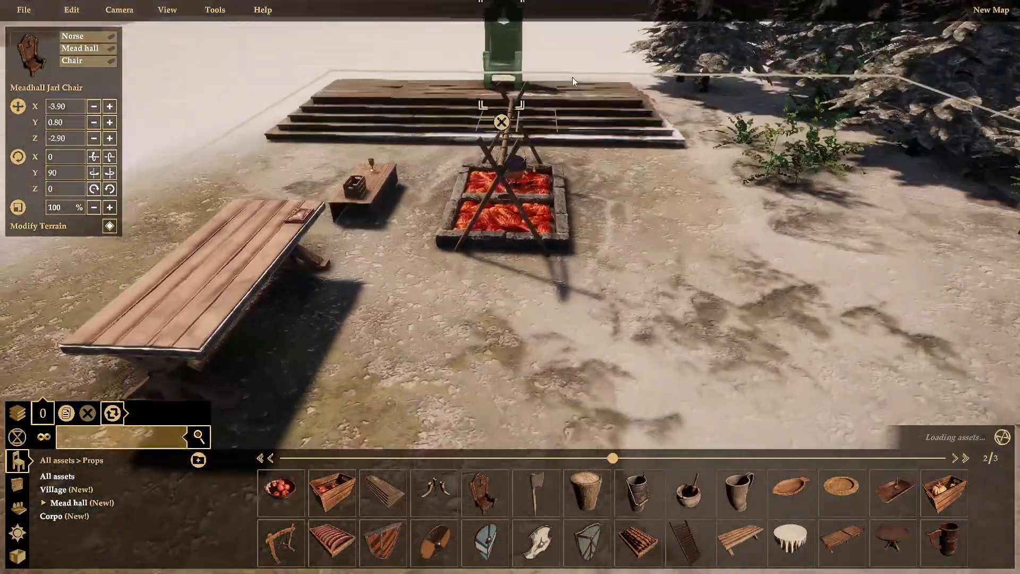
middle_click_drag(611, 114, 445, 142)
scroll(611, 160, "down", 2)
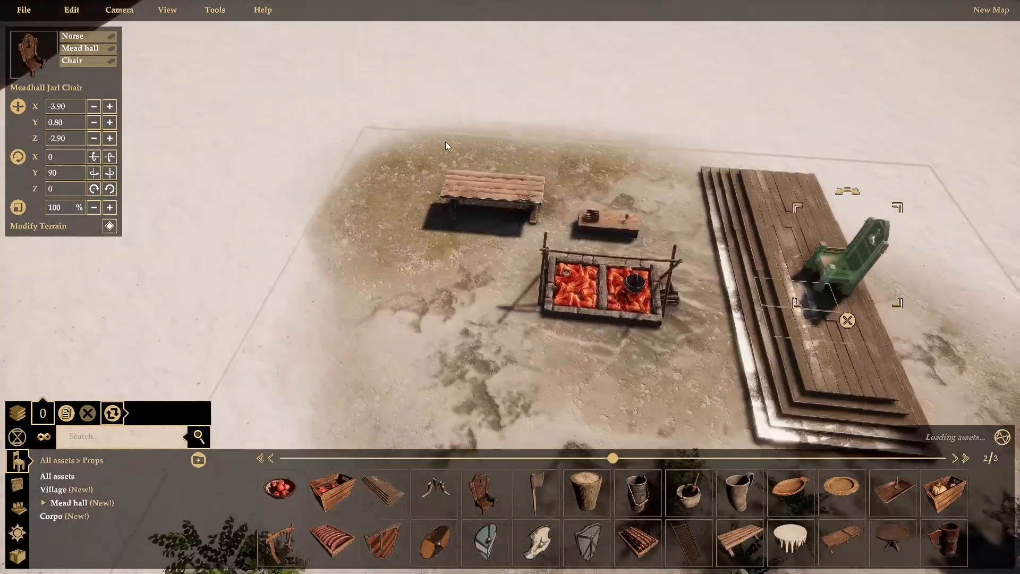
left_click(713, 324)
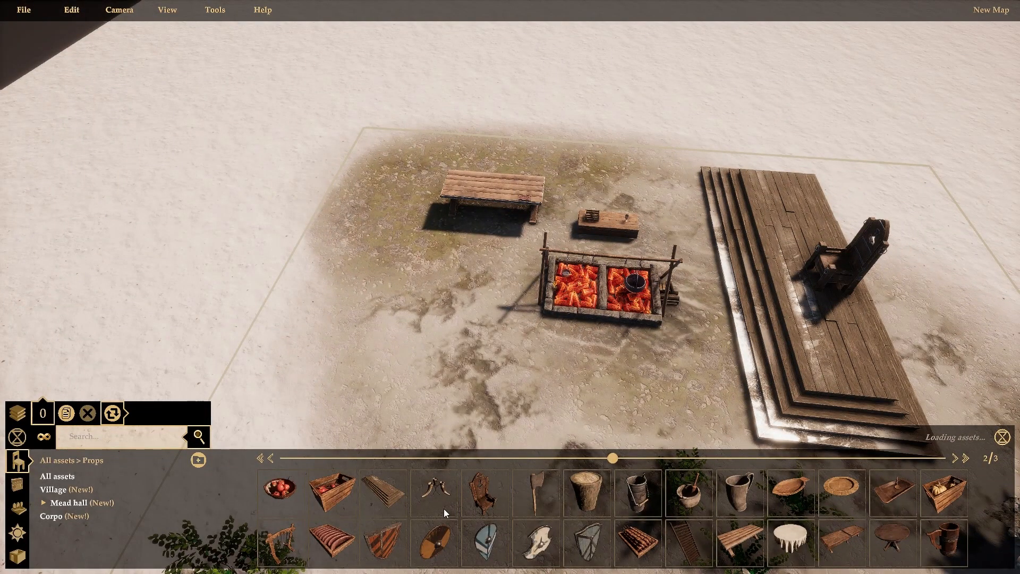
left_click(436, 541)
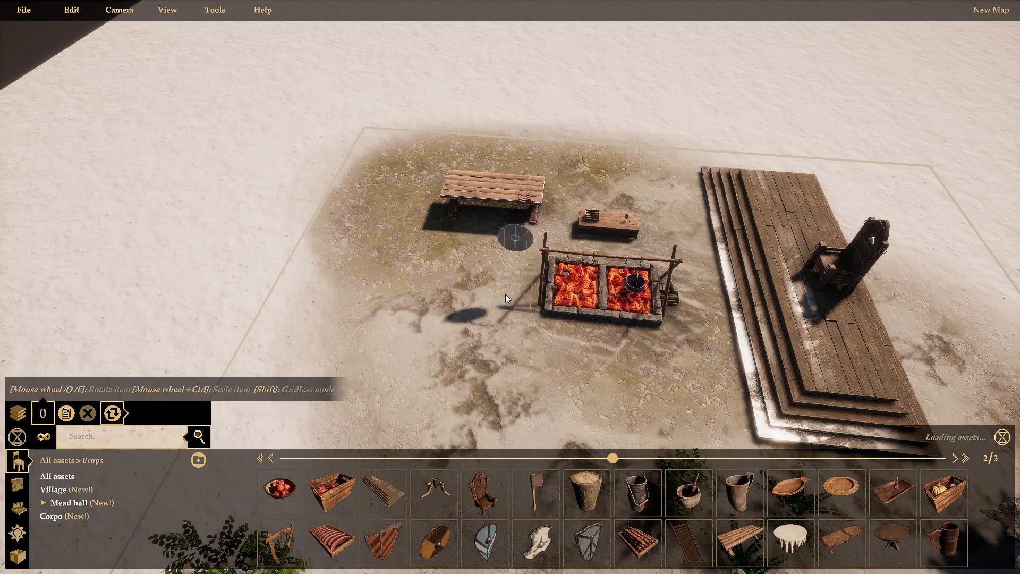
right_click(519, 534)
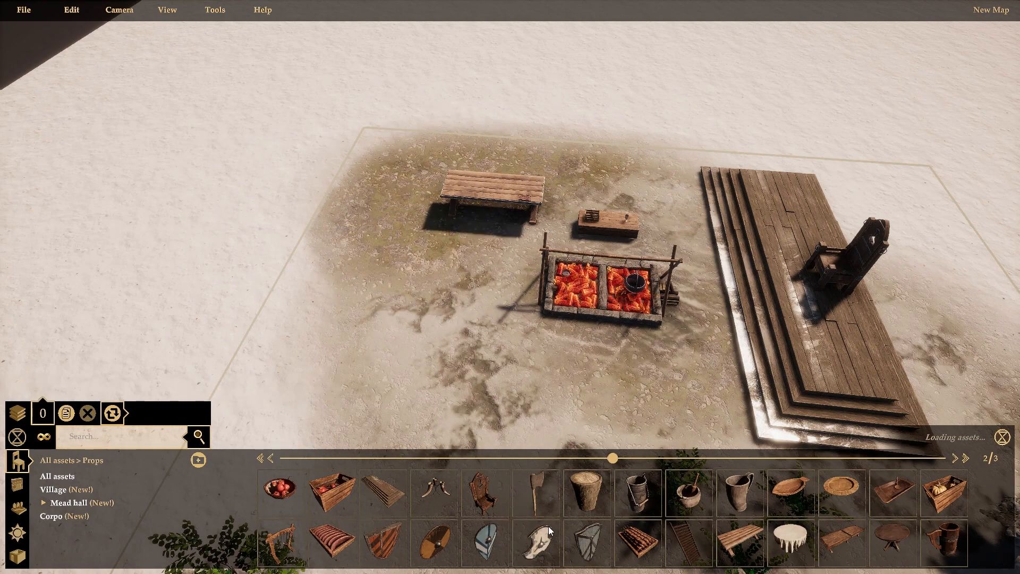
left_click(592, 550)
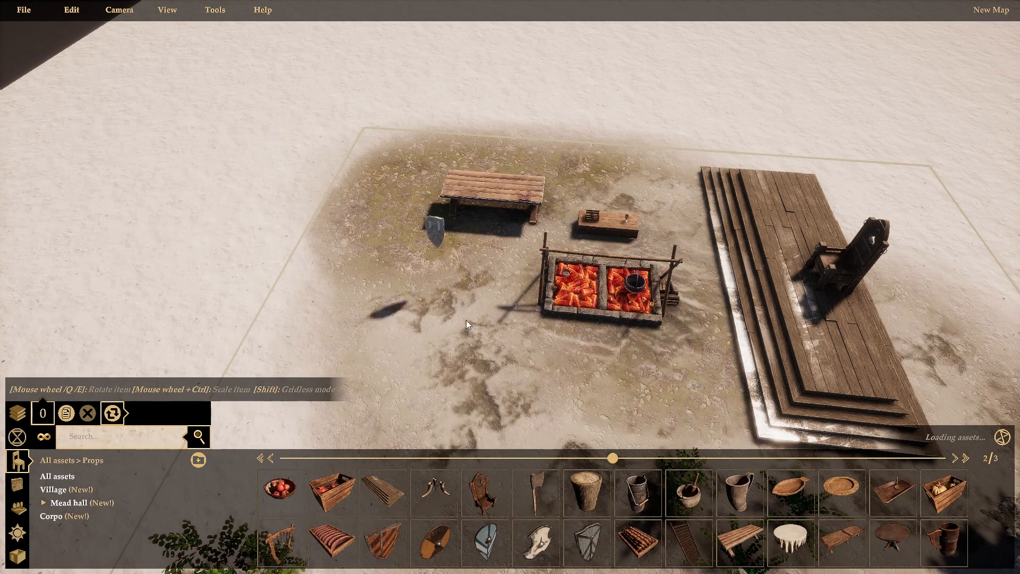
right_click(554, 540)
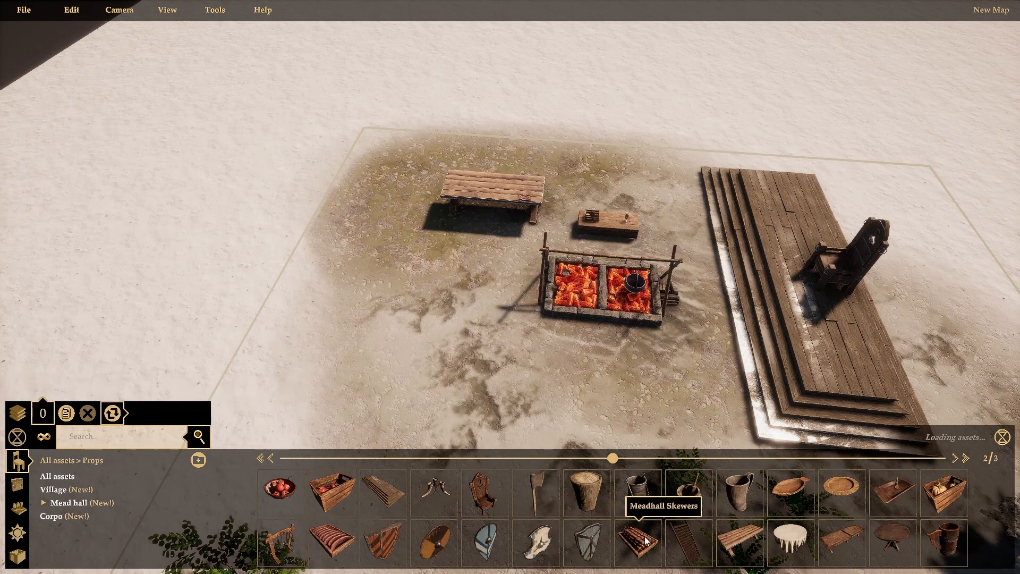
Place the Meadhall Skewers on the long wooden table.
left_click(645, 545)
left_click(495, 196)
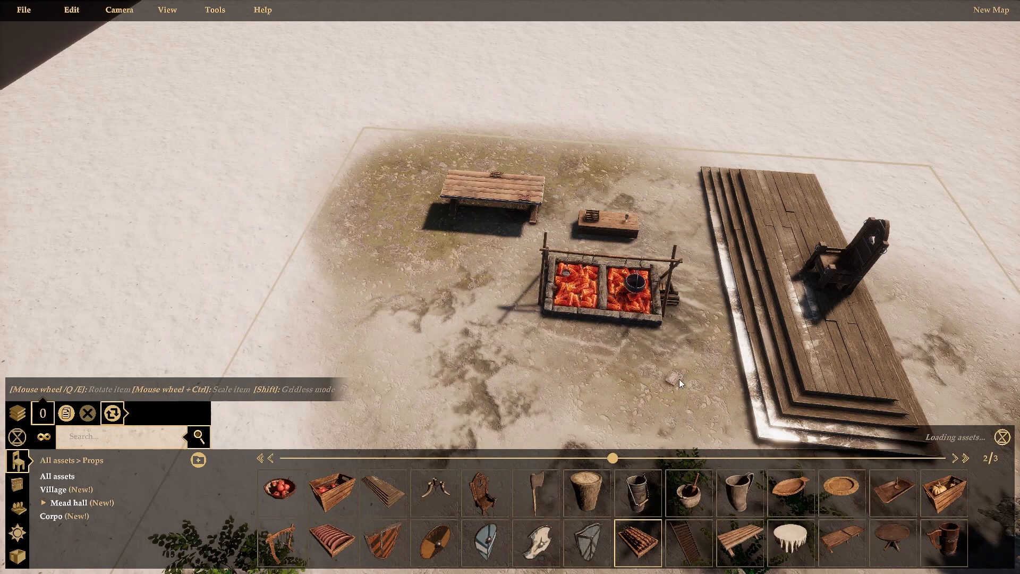
left_click(653, 553)
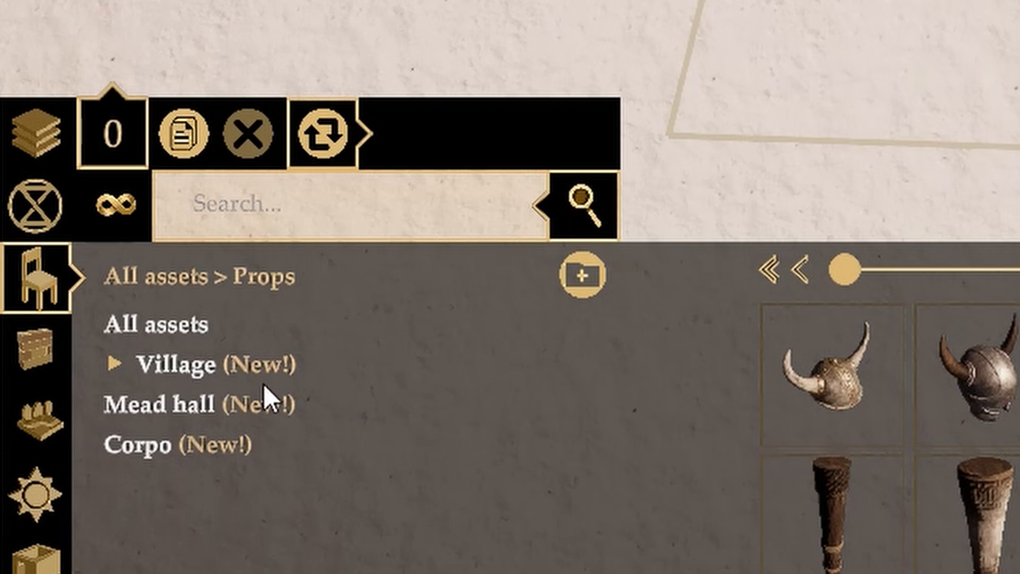
Place the first Village wooden watchtower at one side of the painted ground, in front of the snowy trees.
scroll(891, 438, "down", 3)
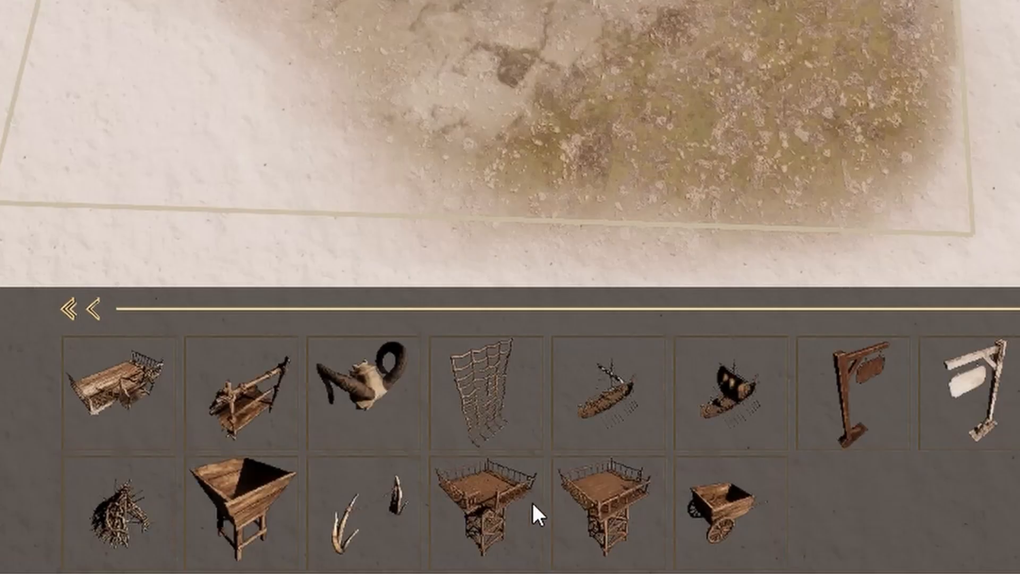
left_click(501, 505)
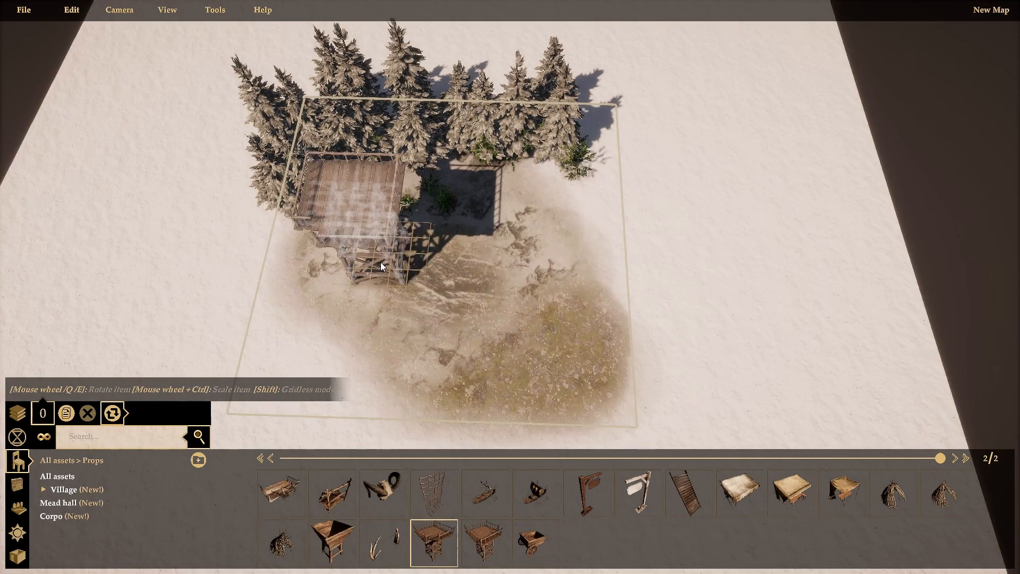
left_click(368, 263)
Place the second watchtower variant at the opposite side of the clearing, in front of the snowy trees.
left_click(474, 553)
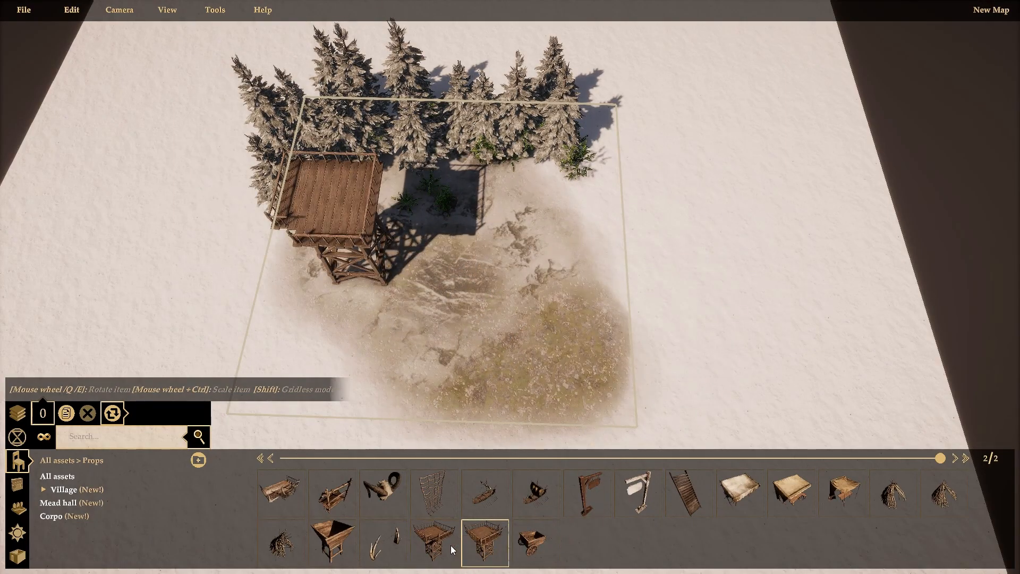
left_click(479, 545)
left_click(497, 539)
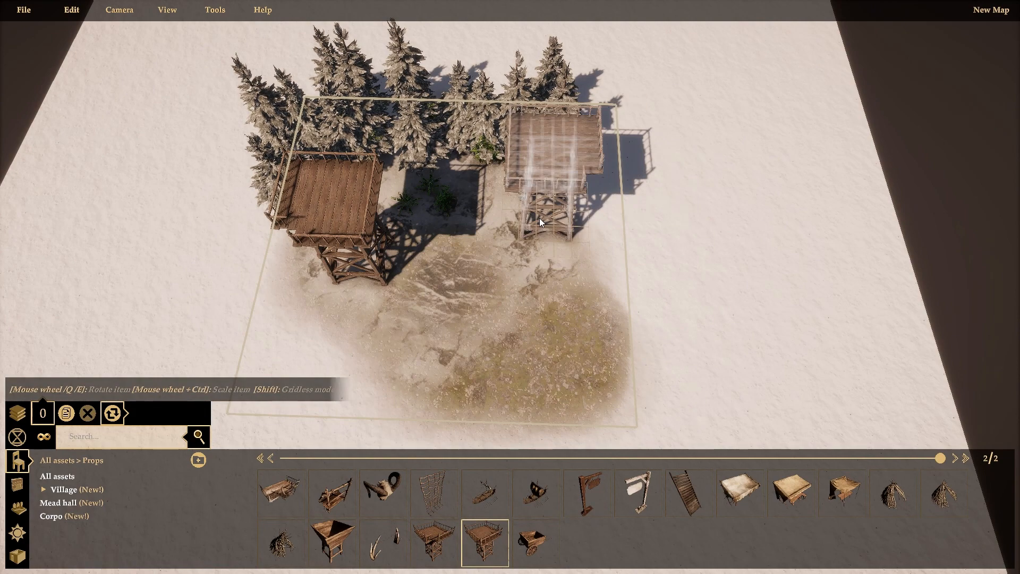
left_click(544, 238)
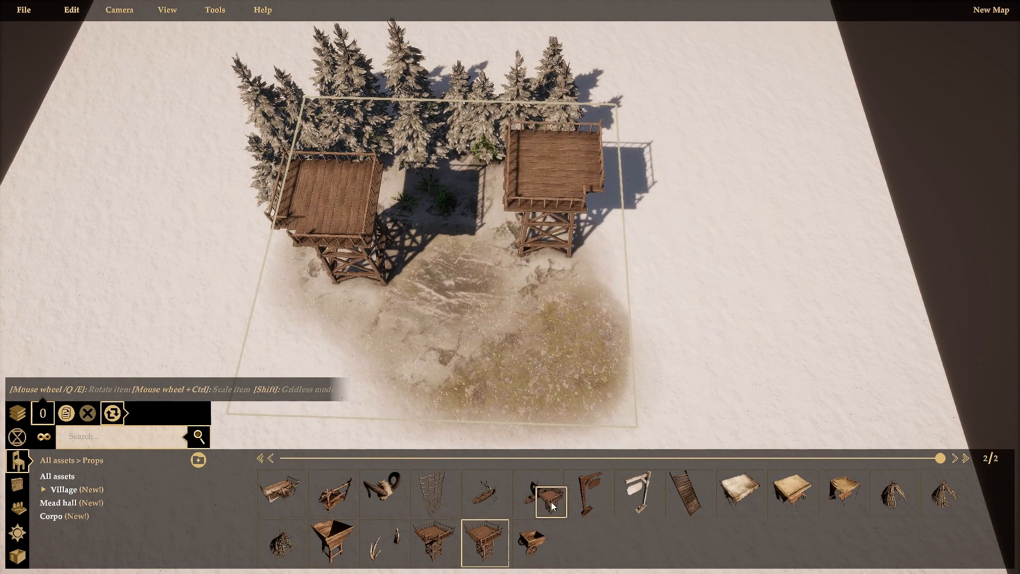
left_click(498, 551)
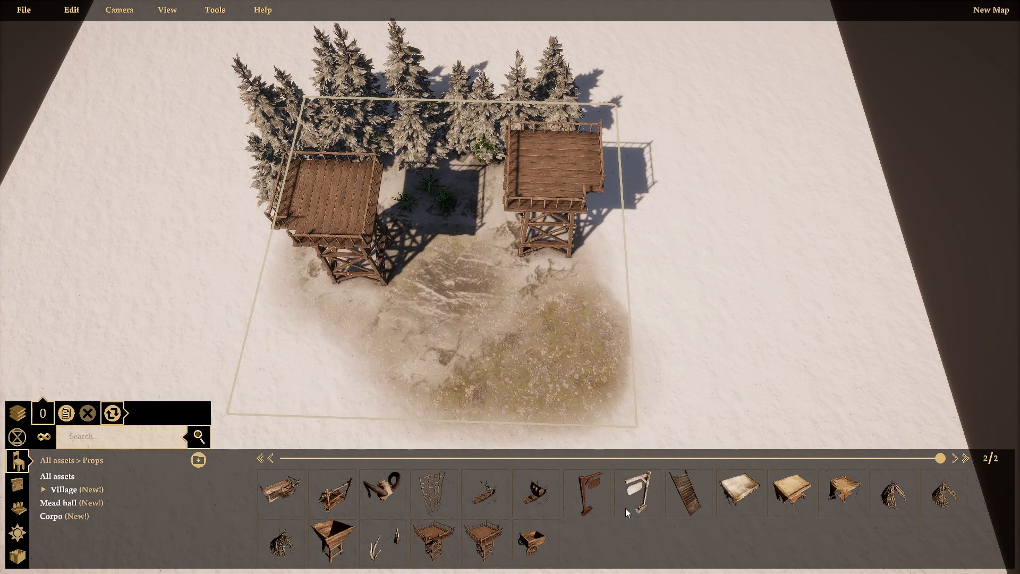
Place the Village Ship Sailed in front of the two watchtowers and view it from a lower angle.
left_click(542, 495)
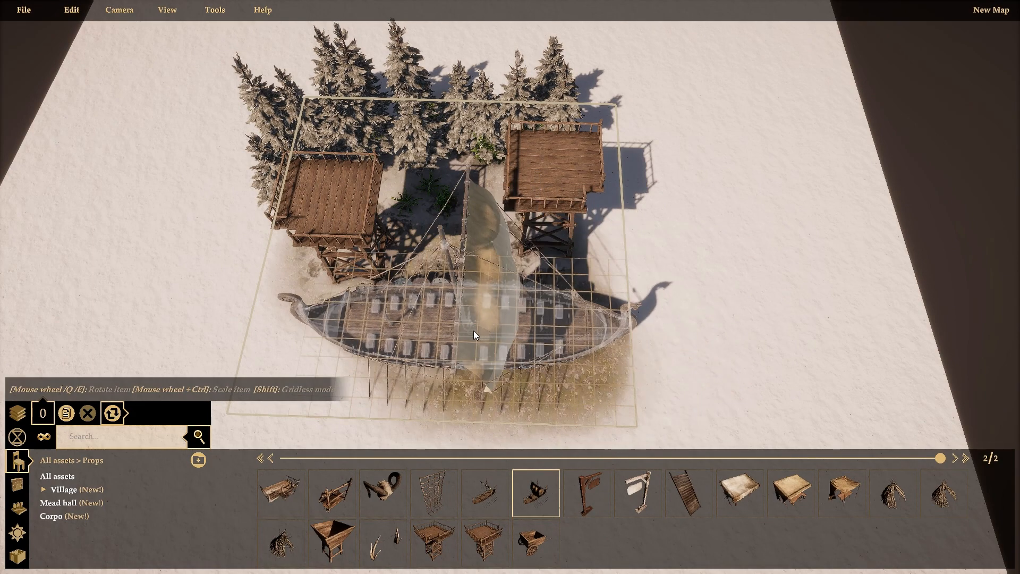
left_click(470, 338)
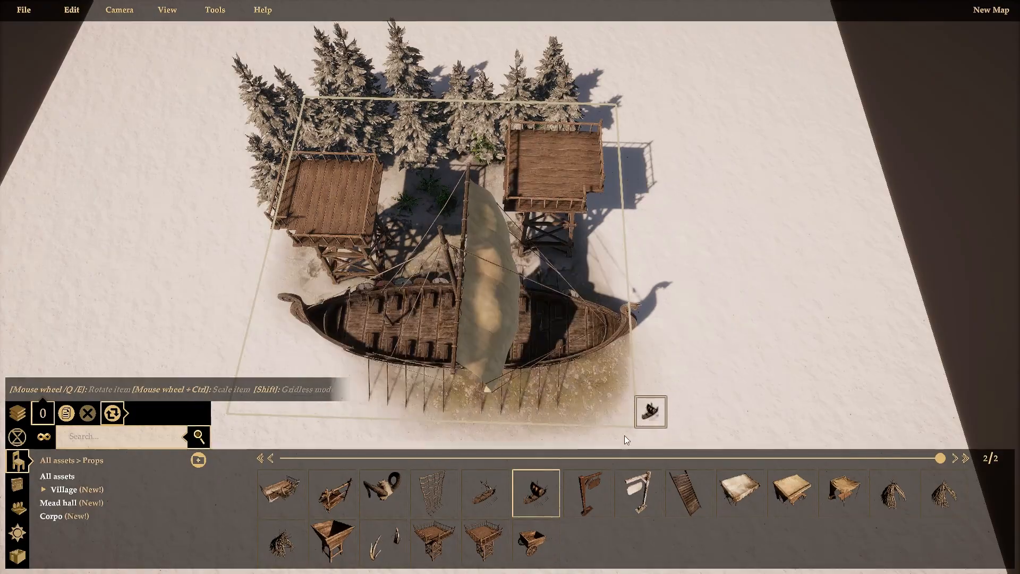
left_click(558, 494)
middle_click_drag(713, 352, 624, 277)
scroll(477, 263, "up", 3)
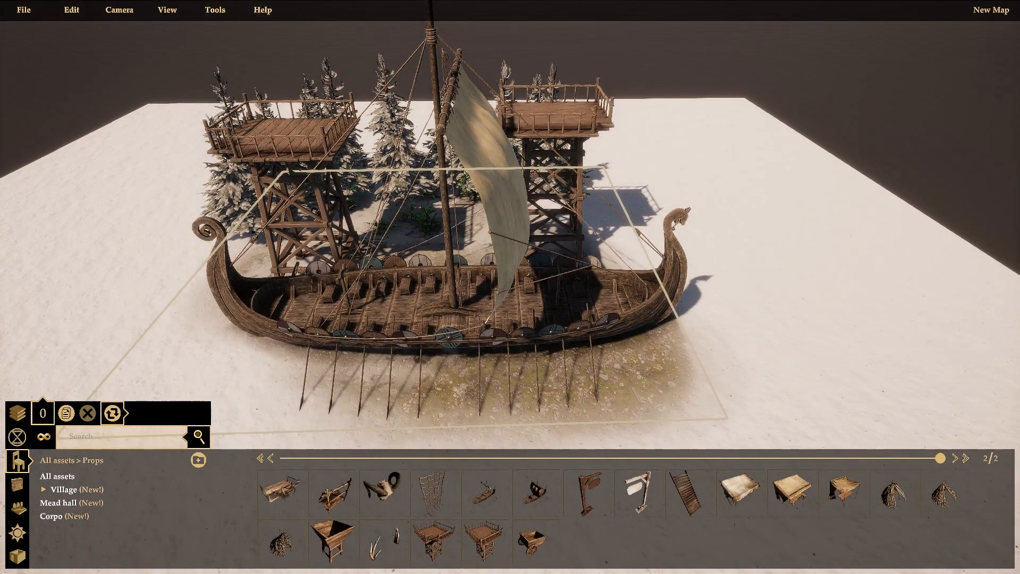
Delete the sailed ship from the map.
middle_click_drag(824, 291, 589, 333)
left_click(587, 331)
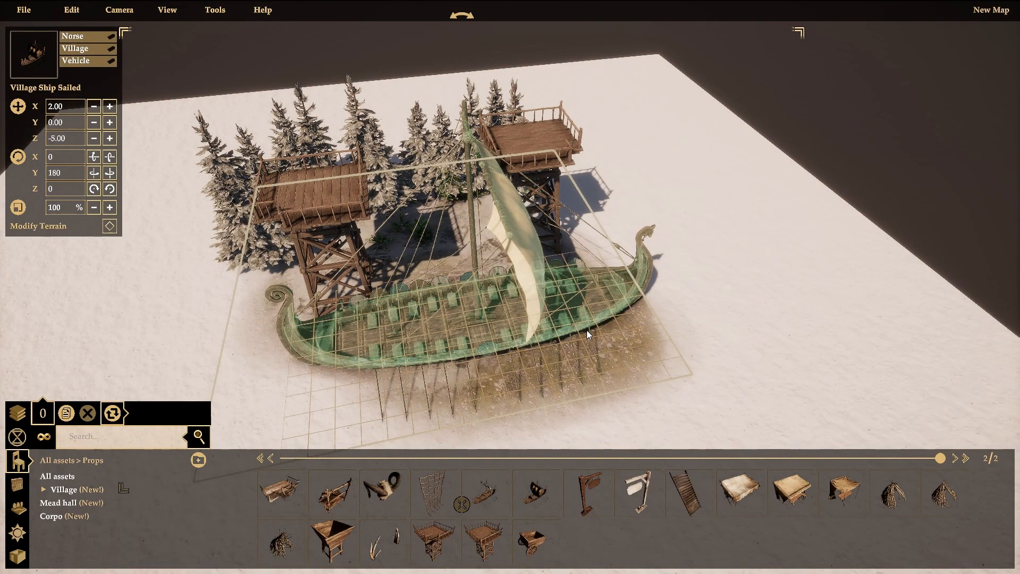
key("Delete")
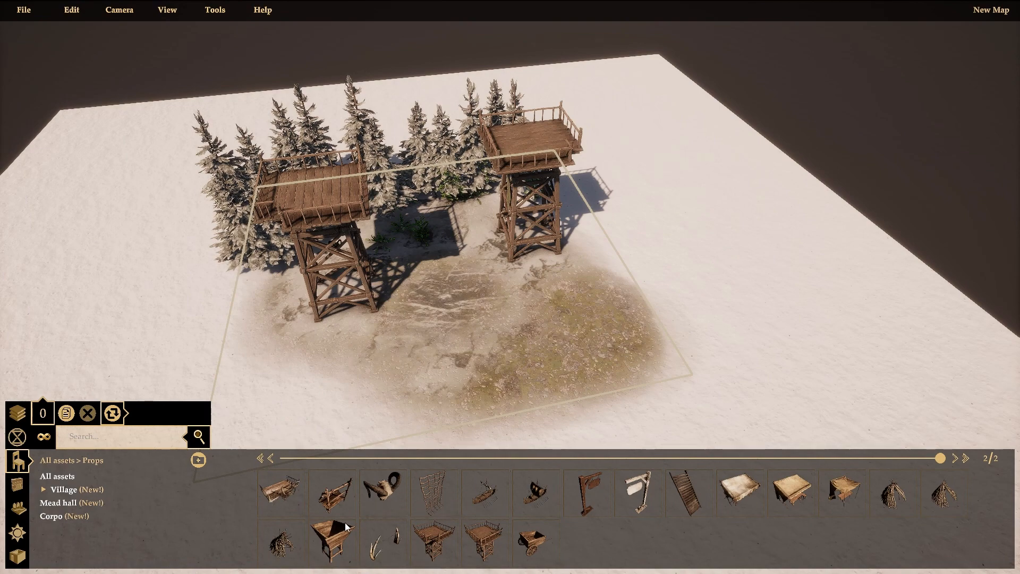
Place the railed wooden platform with steps on the ground between the two watchtowers.
left_click(286, 489)
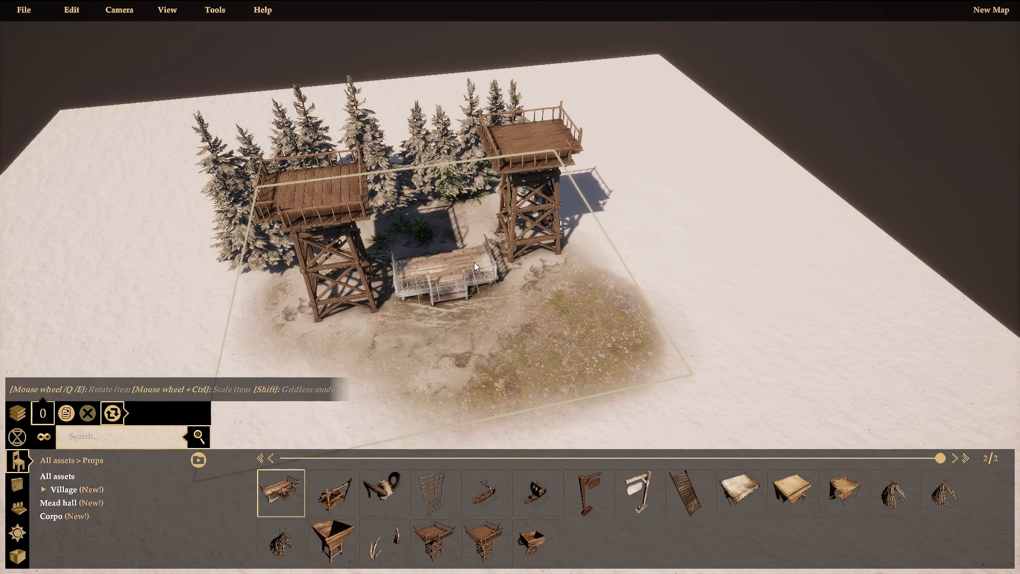
left_click(483, 280)
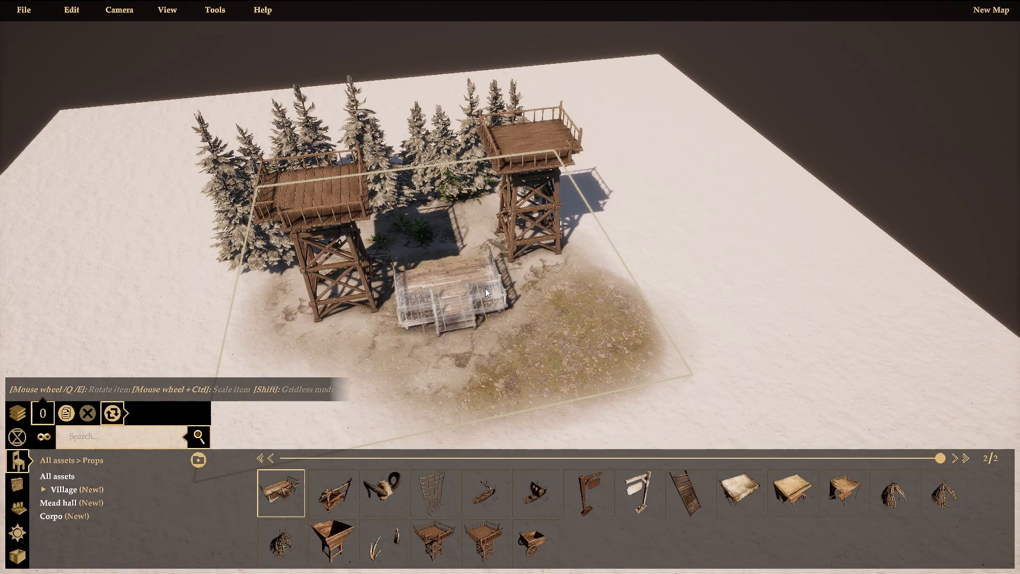
left_click(290, 496)
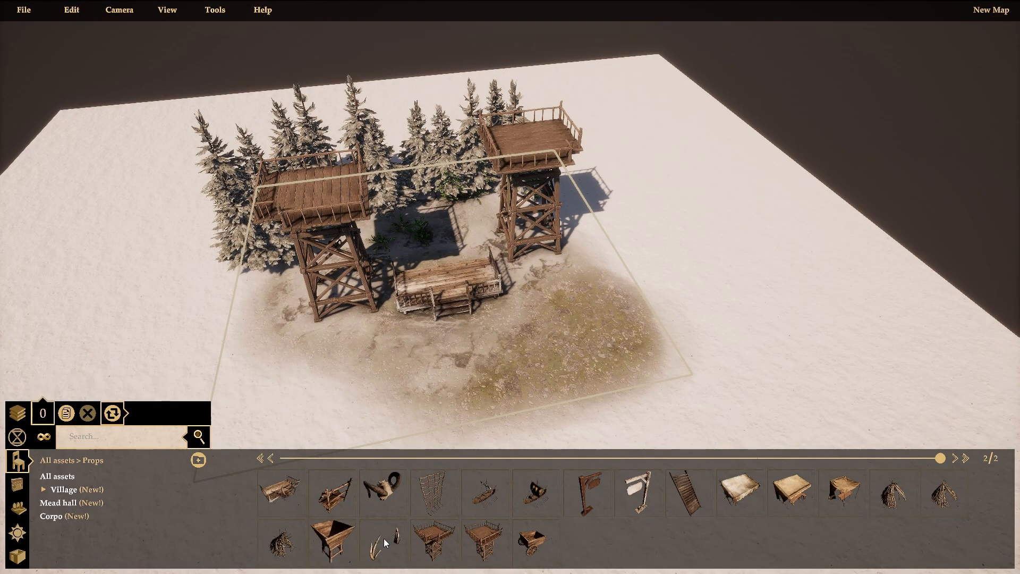
Place two canvas-covered stalls, one in front of each watchtower at the outer edges of the clearing.
left_click(791, 492)
left_click(591, 298)
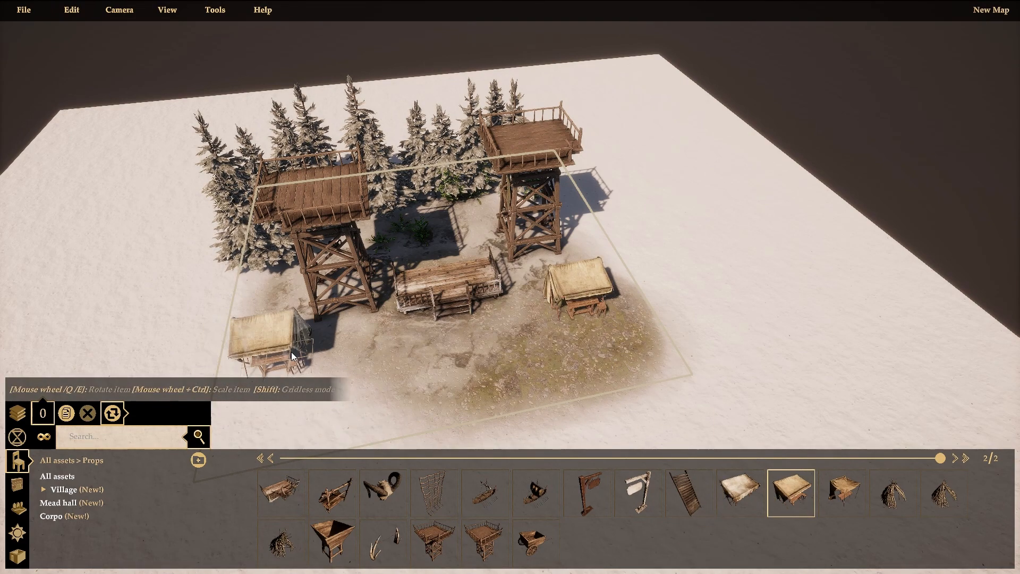
left_click(271, 342)
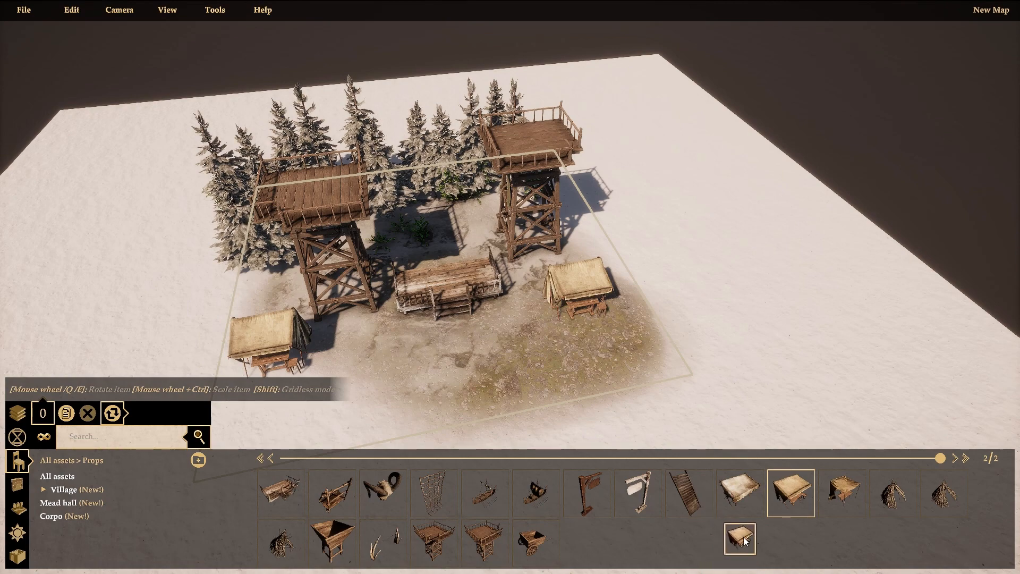
left_click(790, 513)
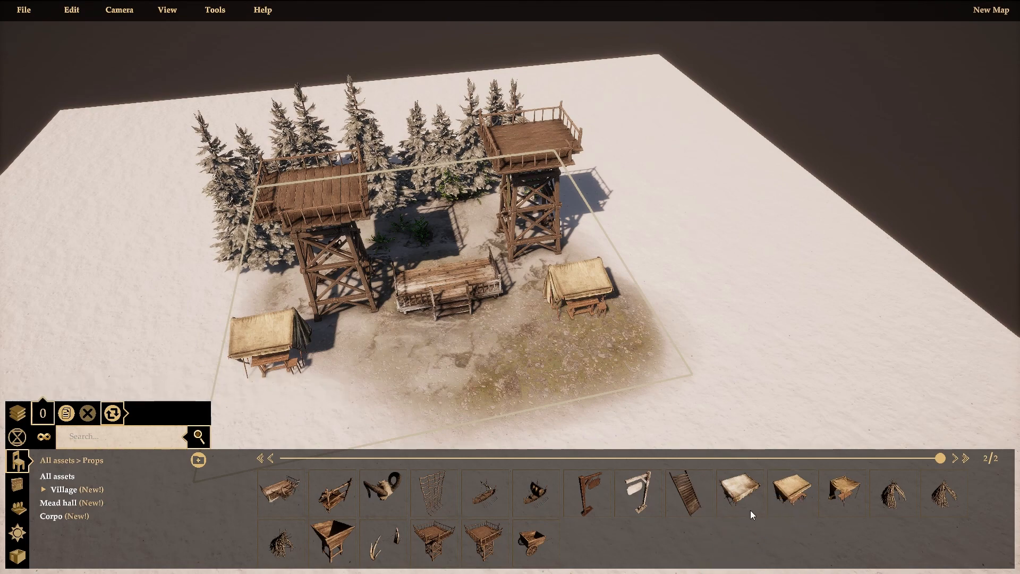
Place the conical hut of wooden branches in front of the railed platform and view the village scene from ground level.
left_click(894, 494)
left_click(489, 338)
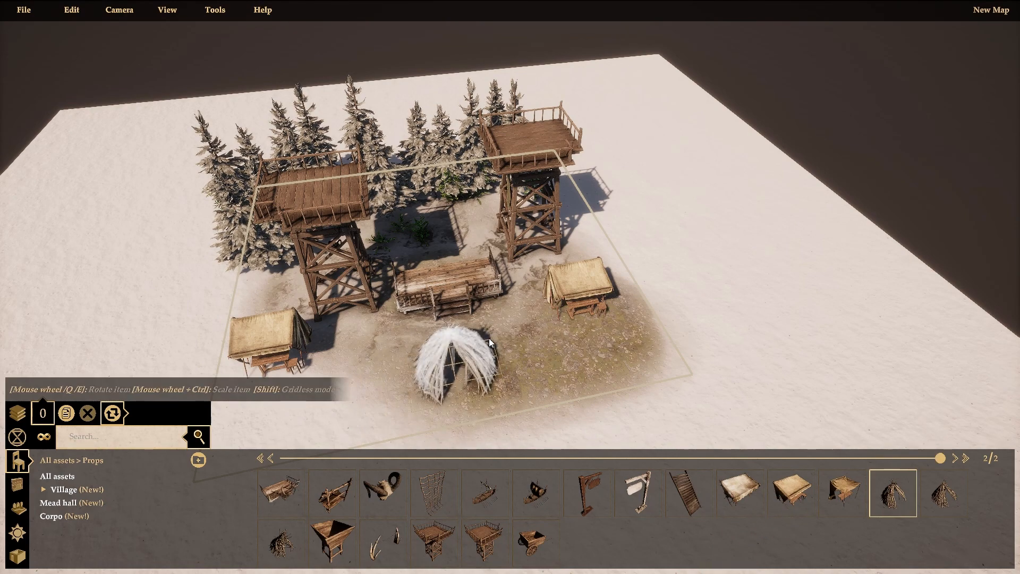
left_click(886, 500)
middle_click_drag(729, 364, 585, 224)
mouse_move(326, 325)
middle_mouse_down()
mouse_move(352, 318)
mouse_move(308, 324)
mouse_move(326, 314)
middle_mouse_up()
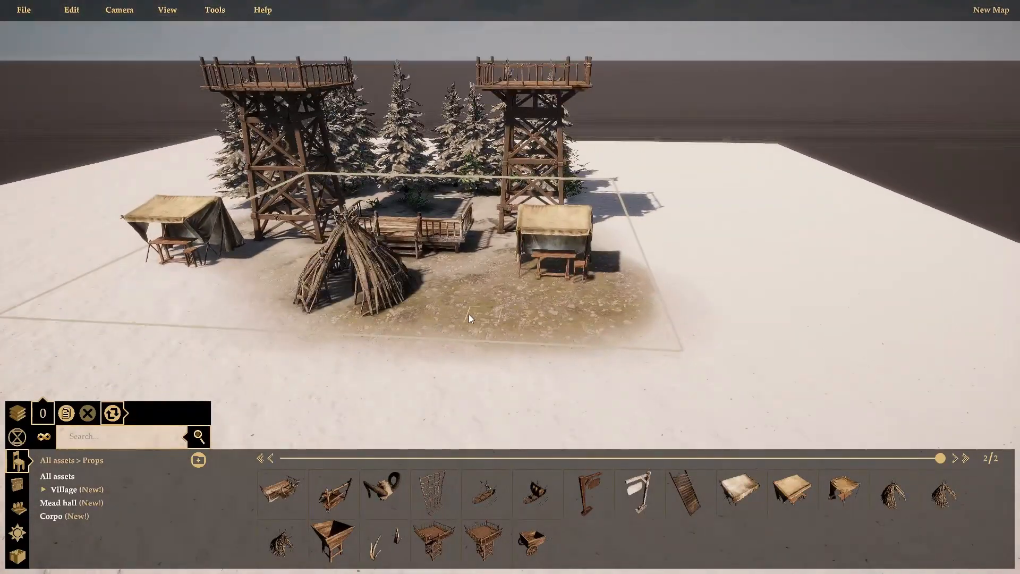
Delete the conical hut of wooden branches from in front of the railed platform.
middle_click_drag(225, 304, 256, 318)
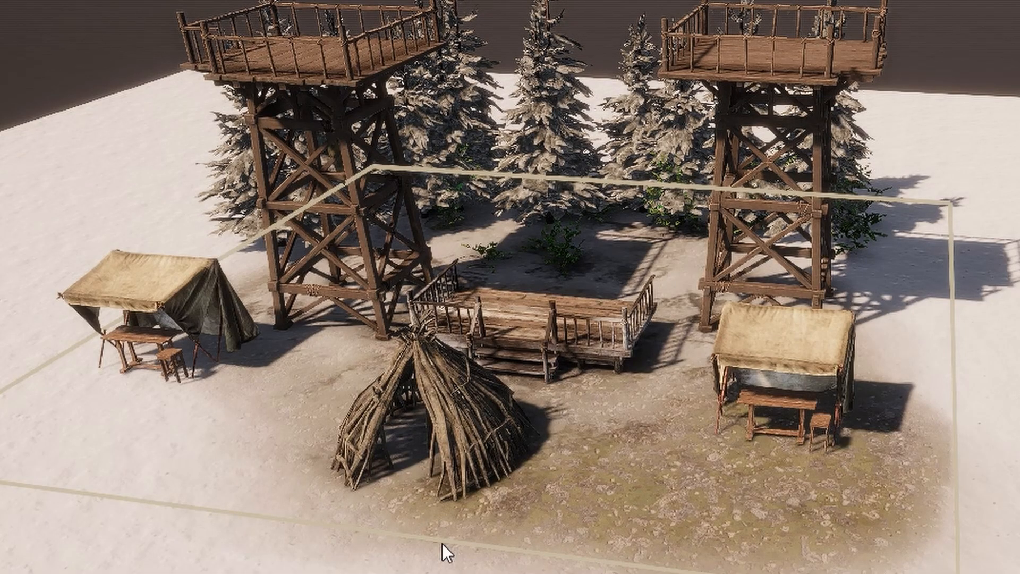
left_click(409, 475)
left_click(423, 553)
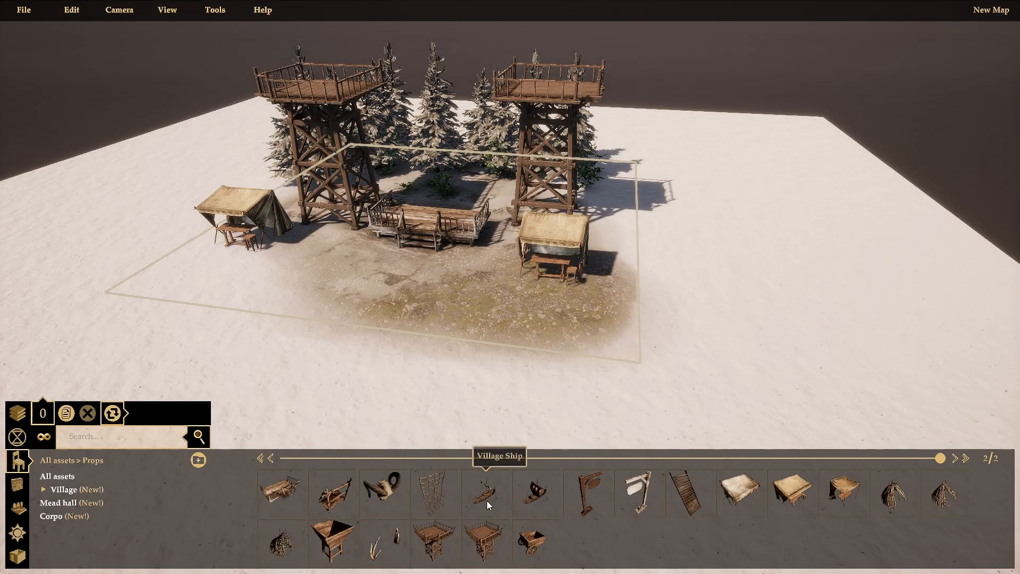
Preview the Village Ship with furled sail and its full-sail variant over the clearing, without placing either ship.
left_click(485, 495)
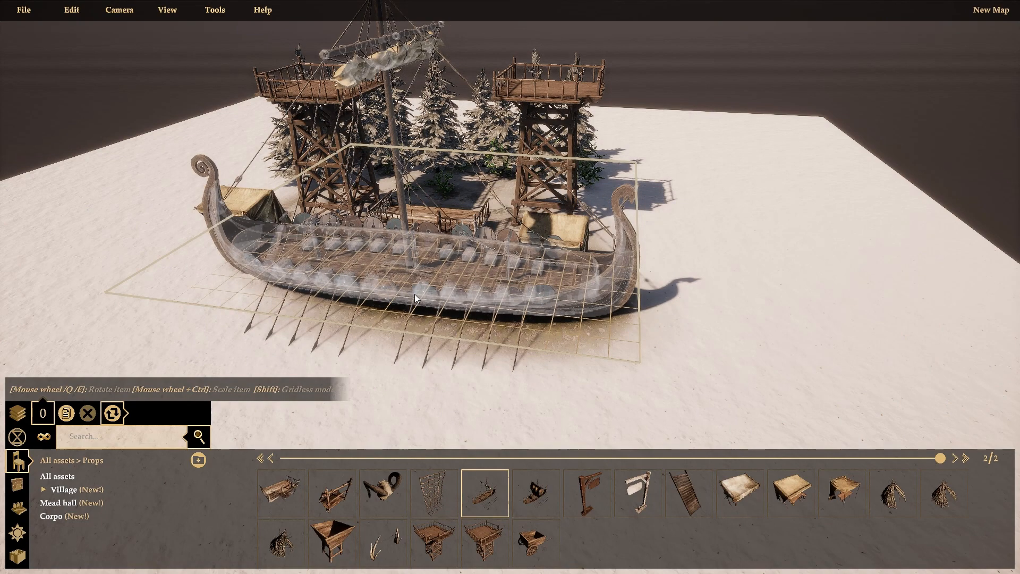
left_click(492, 511)
left_click(524, 496)
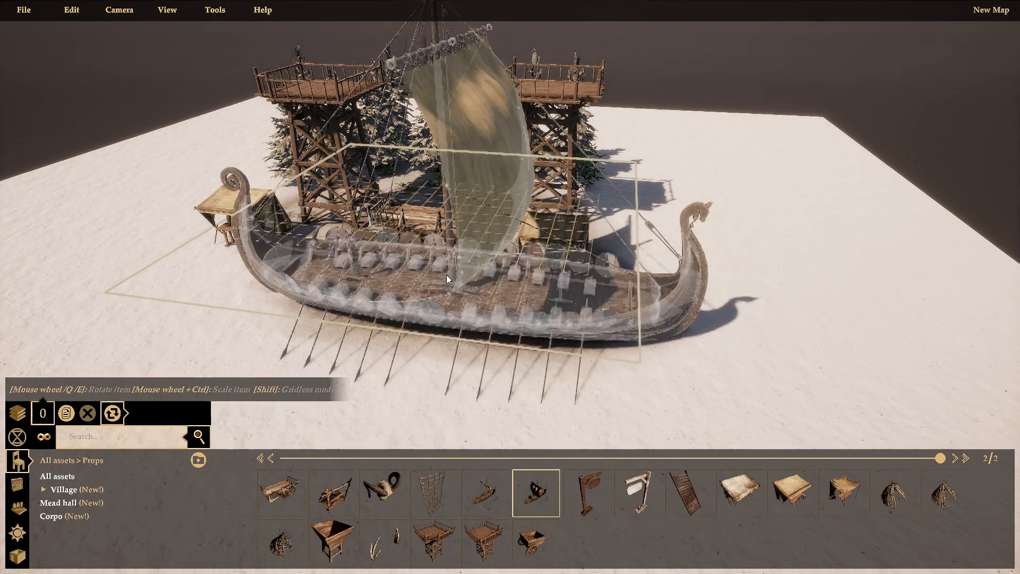
left_click(549, 503)
left_click(486, 498)
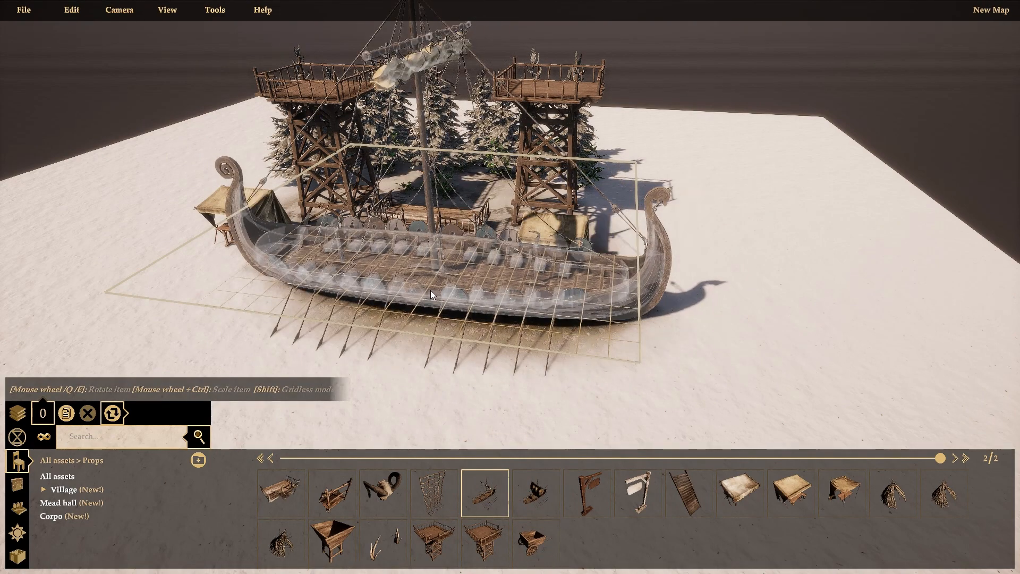
left_click(502, 506)
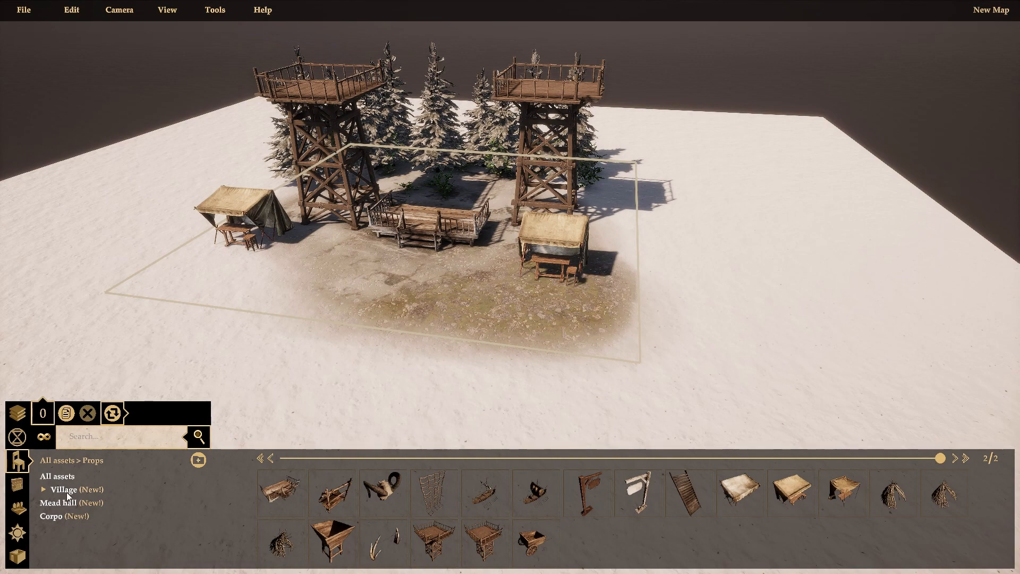
Show the structure assets of the Village collection.
left_click(18, 484)
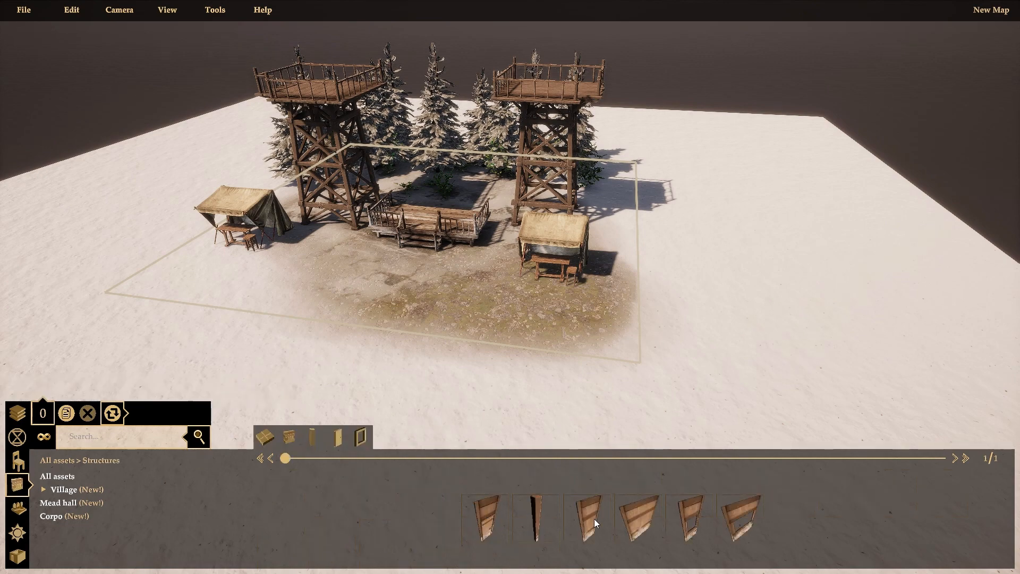